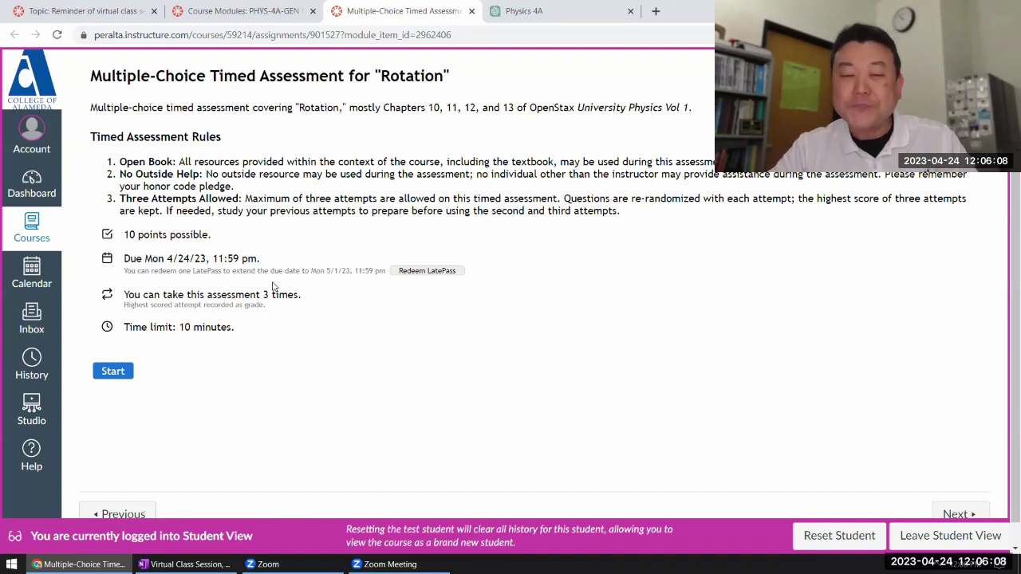
# Arrange the Rotation assessment and the Physics 4A ChatGPT conversation in separate browser windows side by side
pyautogui.press('super+Left')
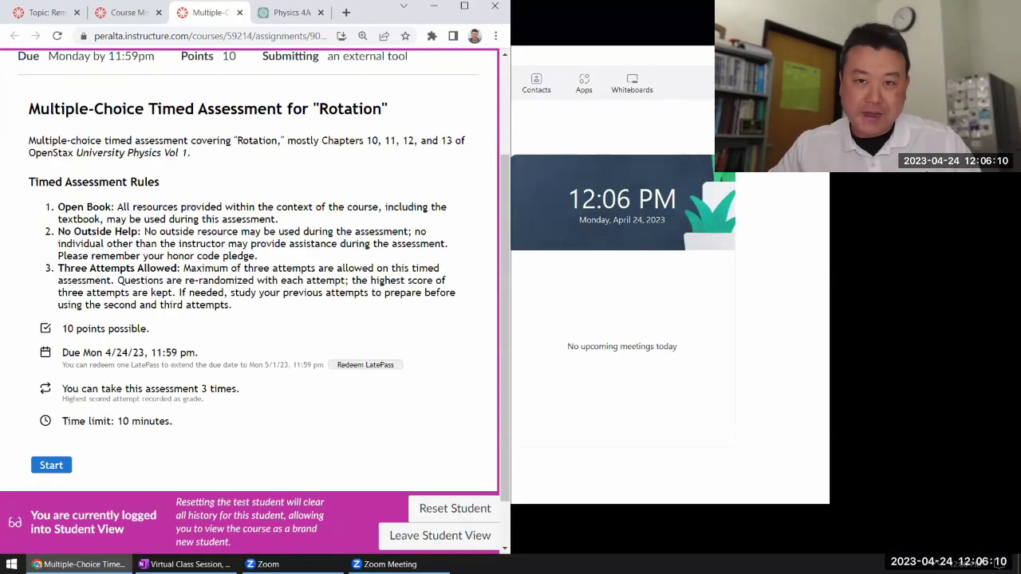
pyautogui.click(292, 12)
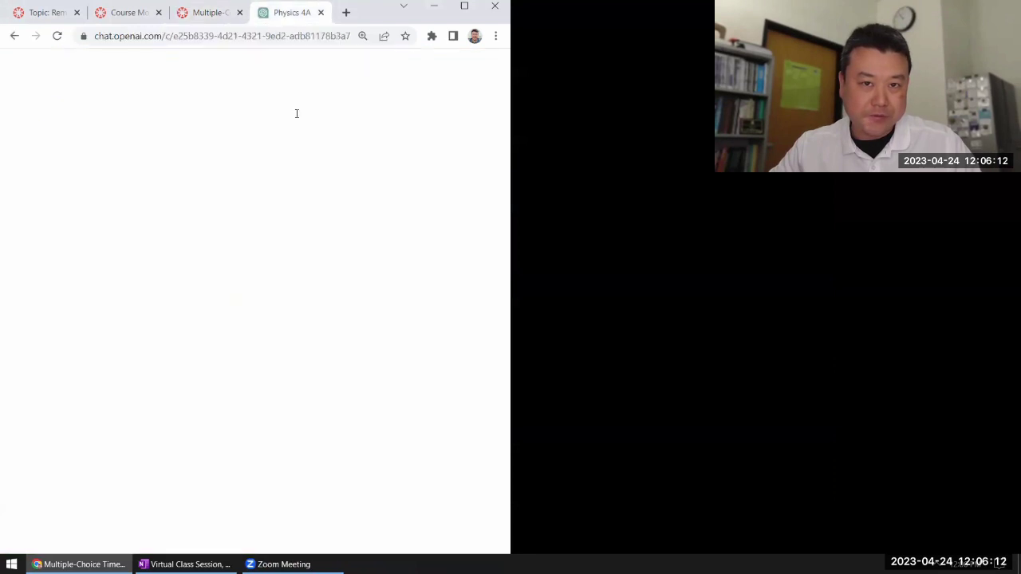
pyautogui.moveTo(296, 121); pyautogui.dragTo(1019, 239)
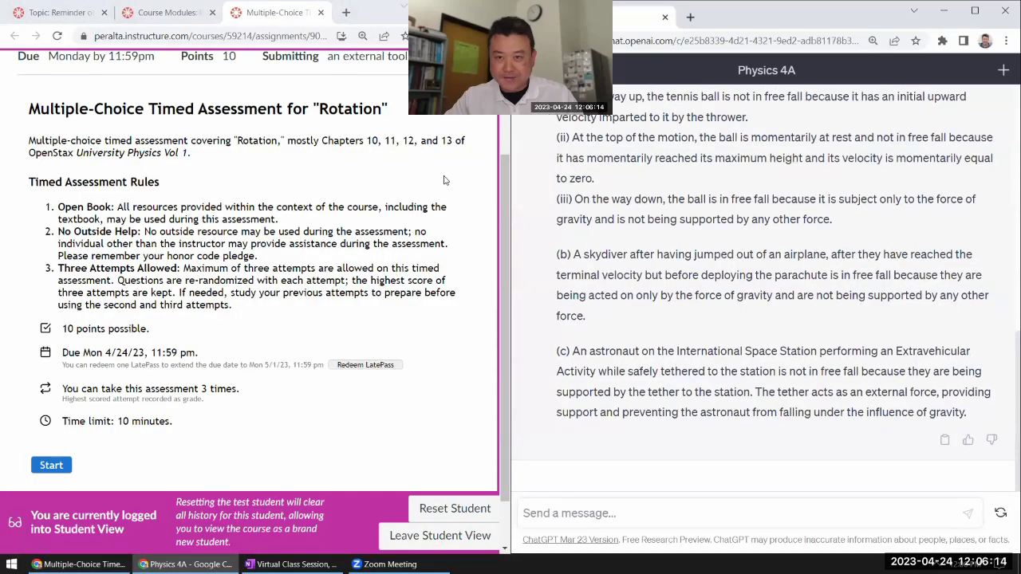
# Start the Multiple-Choice Timed Assessment for "Rotation" and accept its time limit
pyautogui.scroll(-1, 395, 216)
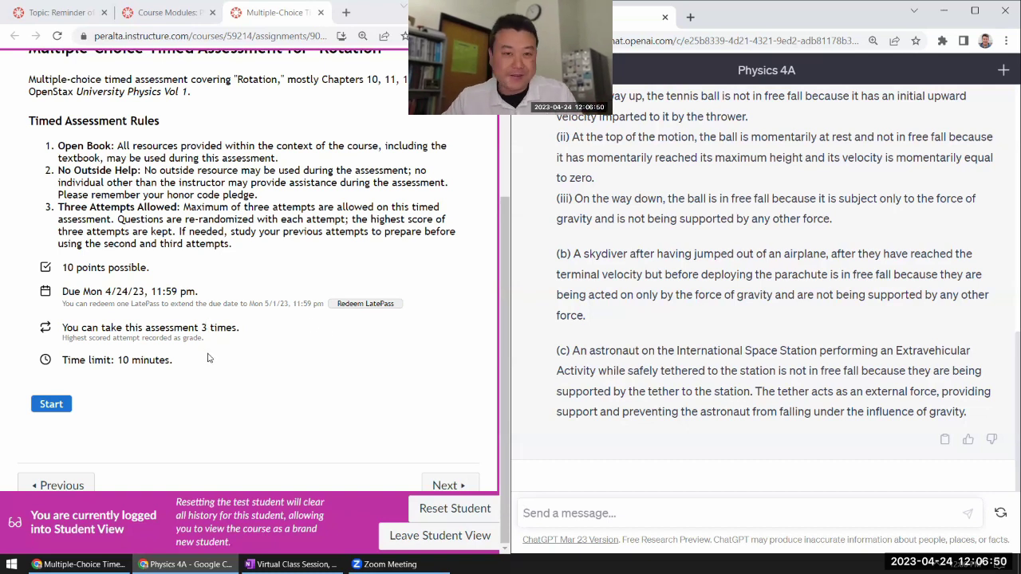
pyautogui.click(49, 404)
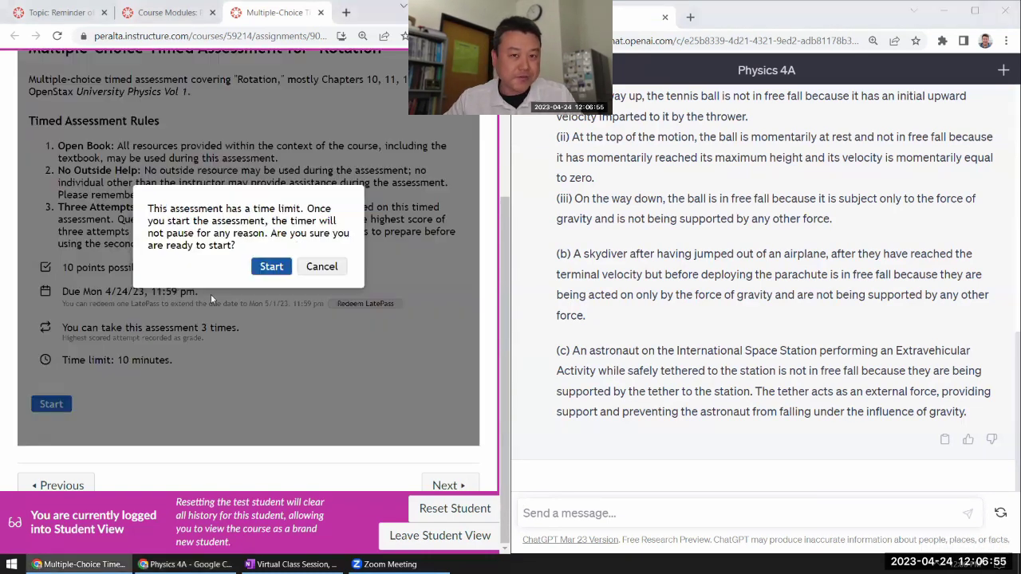
pyautogui.click(271, 267)
# Copy Question 1 about torque with all its answer choices into the ChatGPT message
pyautogui.scroll(-3, 295, 335)
pyautogui.moveTo(41, 230); pyautogui.dragTo(414, 339)
pyautogui.hotkey('ctrl', 'c')
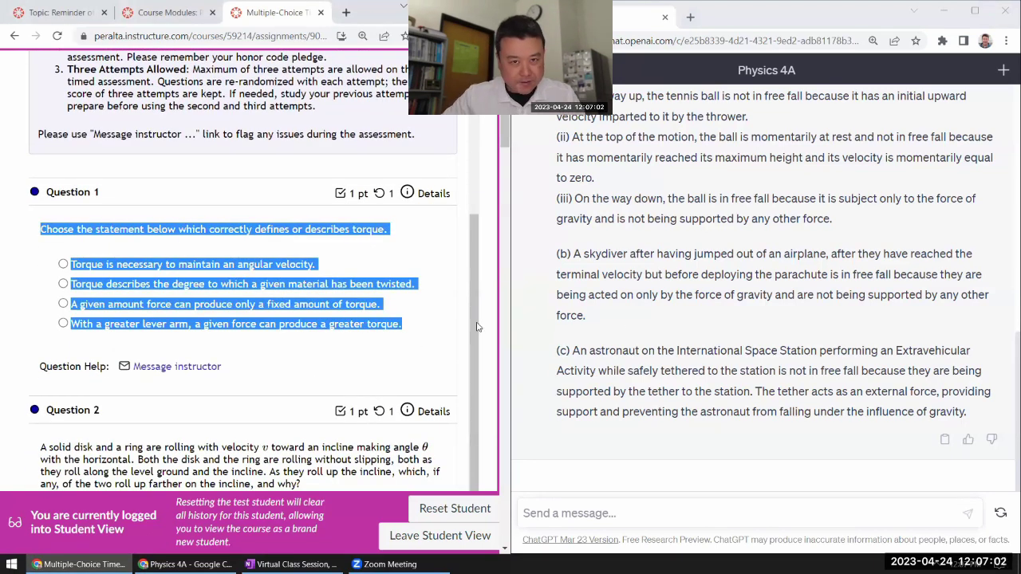
pyautogui.click(653, 508)
pyautogui.hotkey('ctrl', 'v')
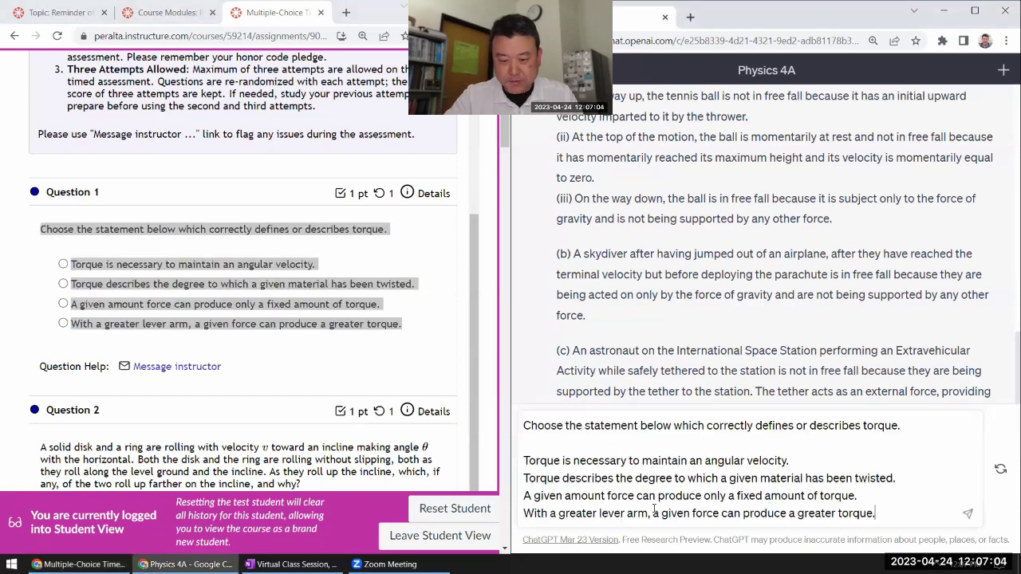
# Label the four torque answer choices in the message (a), (b), (c) and (d)
pyautogui.write('(a)')
pyautogui.press('Down')
pyautogui.write('(b)')
pyautogui.press('Down')
pyautogui.write('(c) ')
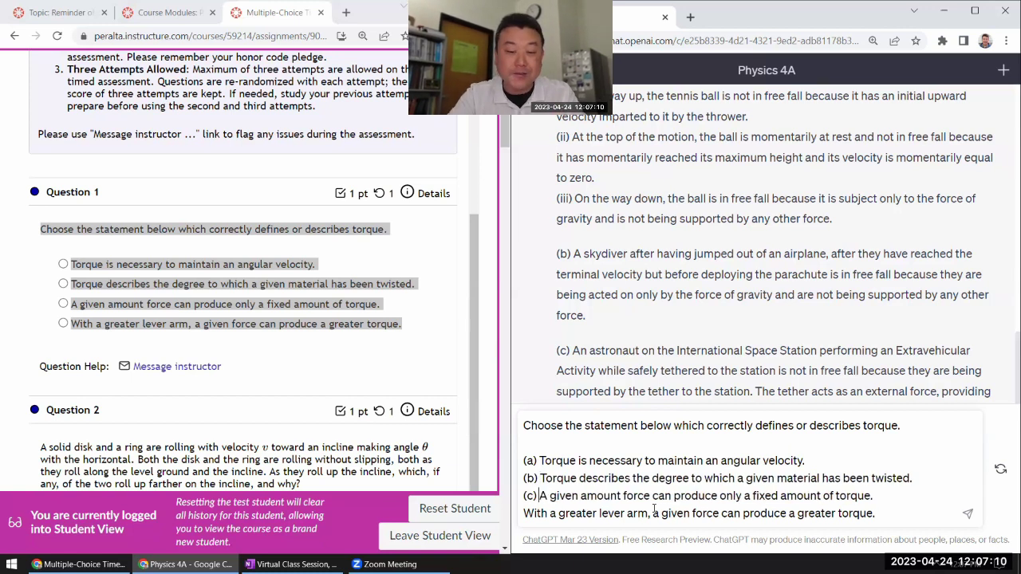
pyautogui.write('(d)')
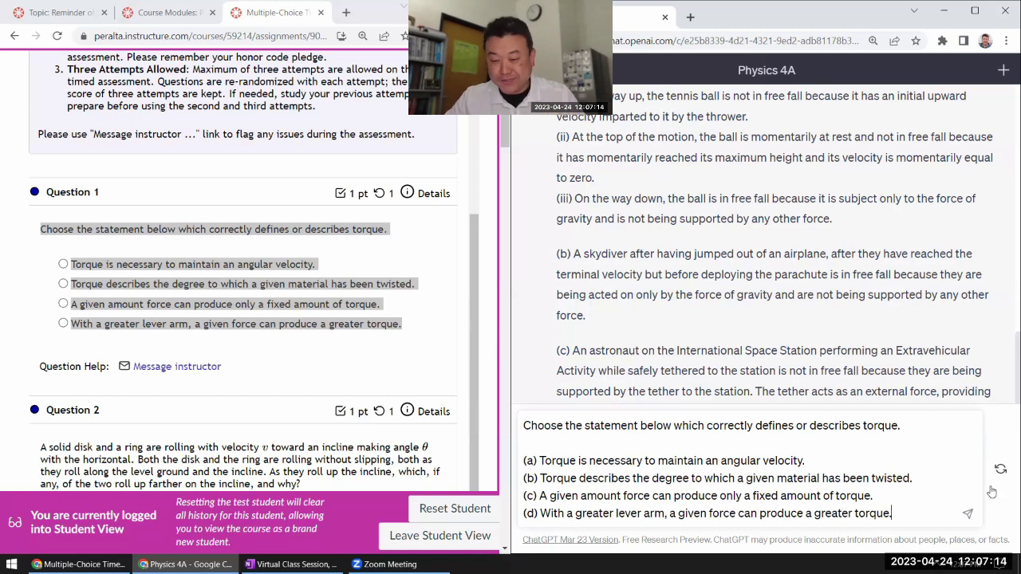
# Send the torque question to ChatGPT and answer Question 1 with "With a greater lever arm, a given force can produce a greater torque."
pyautogui.click(967, 513)
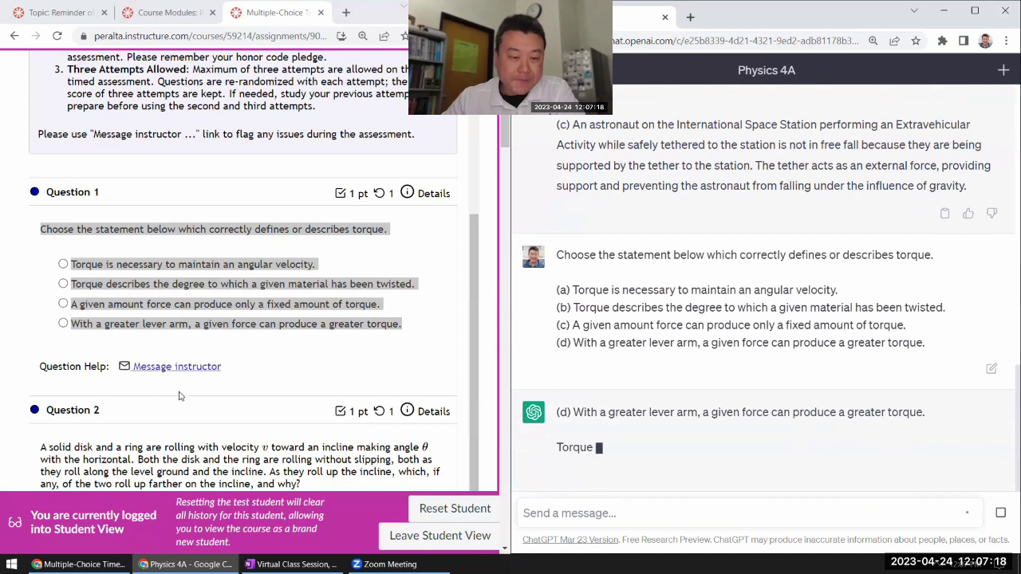
pyautogui.click(255, 361)
pyautogui.click(63, 323)
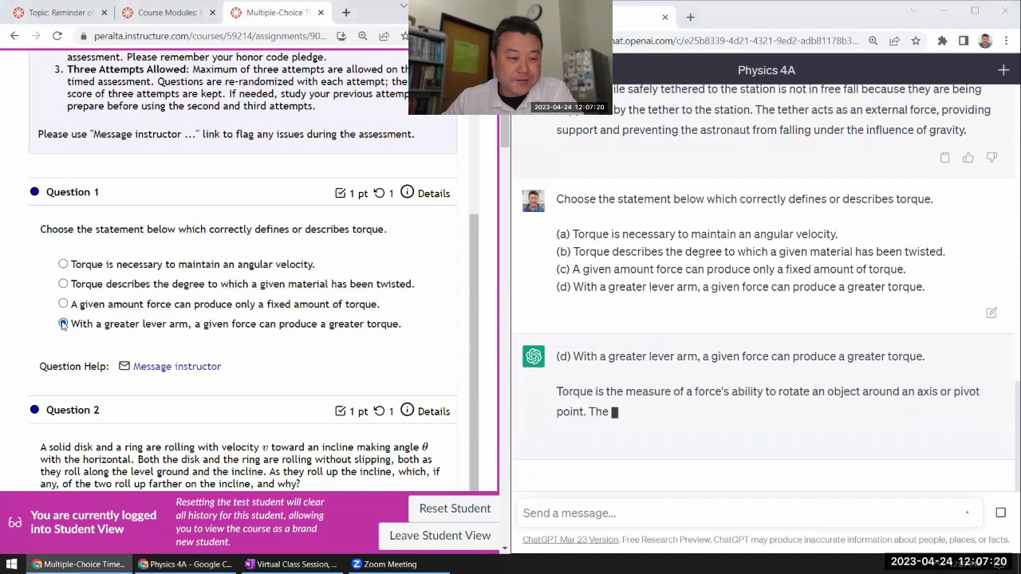
# Copy Question 2 about the rolling disk and ring, including its diagram and choices, into the ChatGPT message
pyautogui.scroll(-1, 159, 298)
pyautogui.scroll(-2, 159, 298)
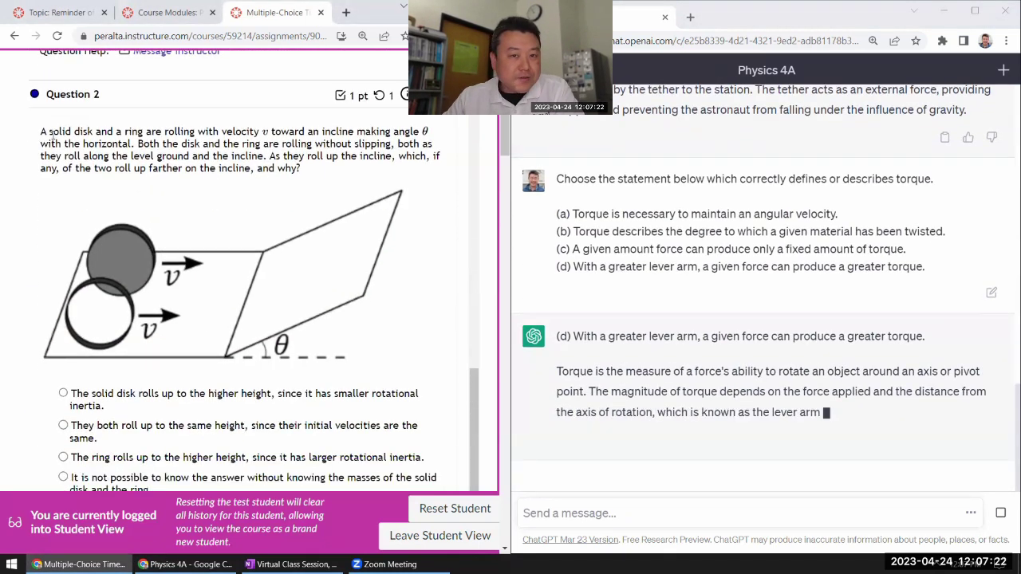
pyautogui.moveTo(40, 136); pyautogui.dragTo(318, 305)
pyautogui.scroll(-2, 199, 192)
pyautogui.scroll(2, 319, 302)
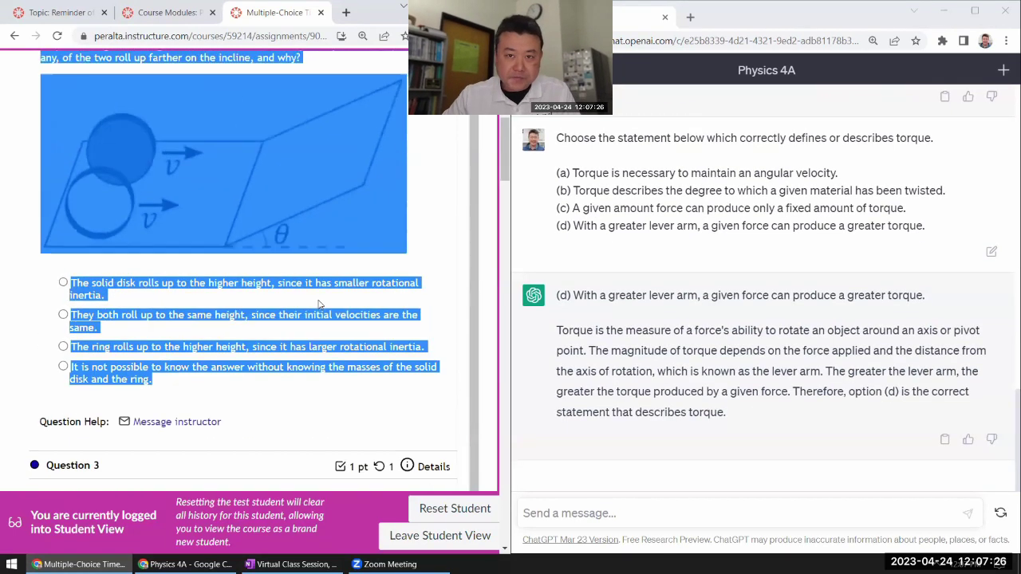
pyautogui.click(635, 516)
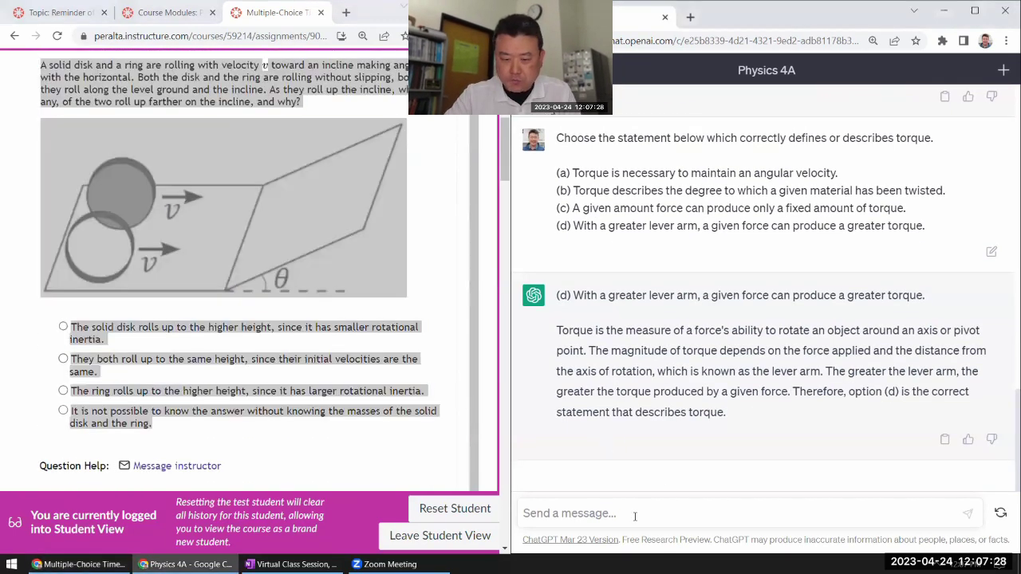
pyautogui.hotkey('ctrl', 'v')
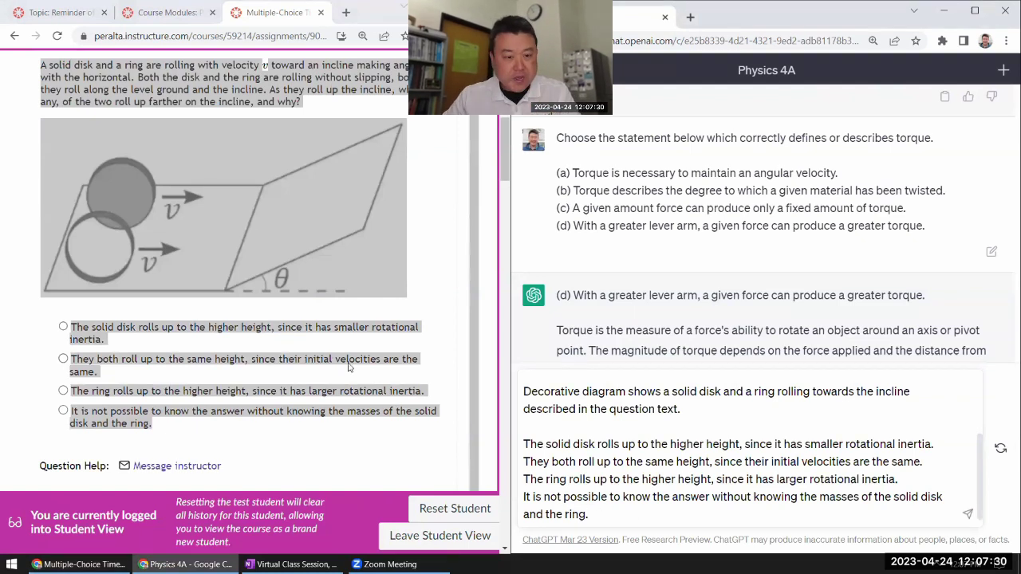
# Inspect the Question 2 diagram's HTML to read its alt text, and return to the ChatGPT message
pyautogui.rightClick(173, 178)
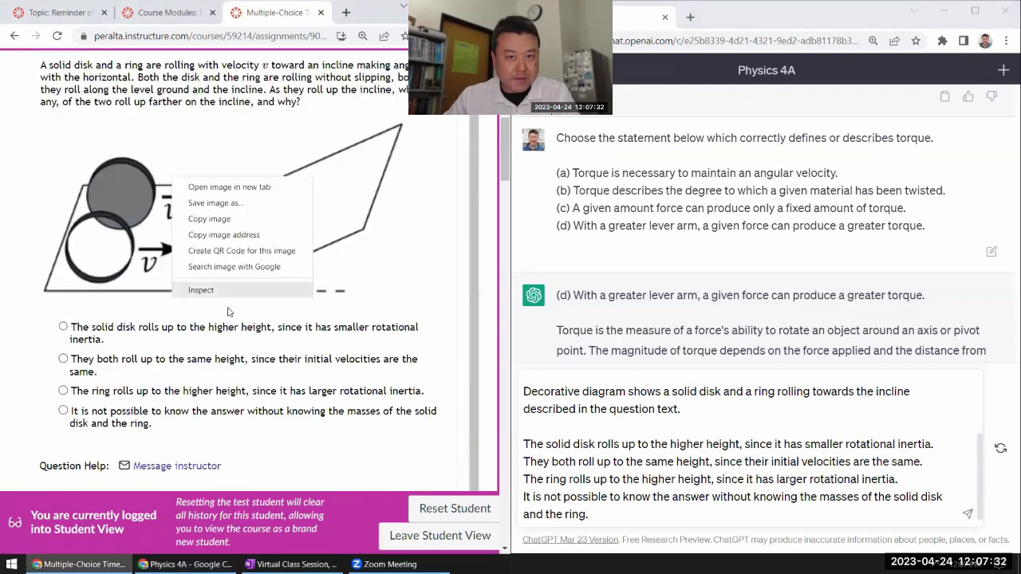
pyautogui.click(223, 290)
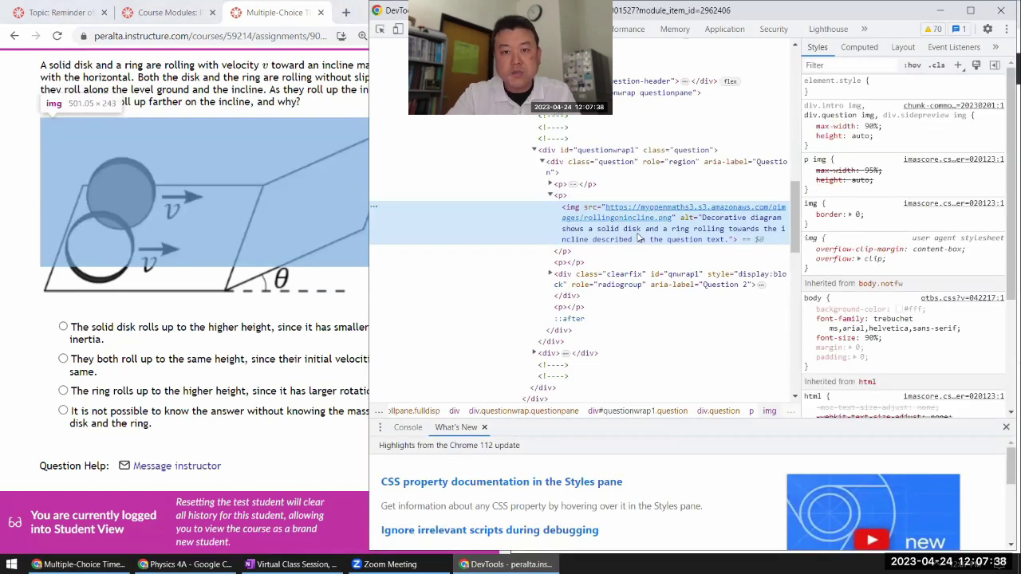
pyautogui.doubleClick(692, 230)
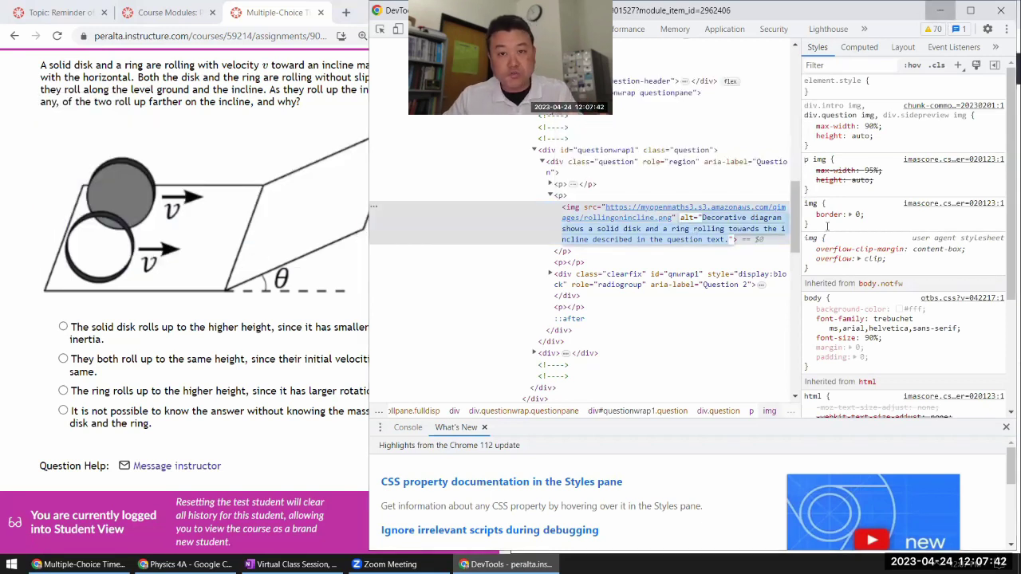
pyautogui.hotkey('alt', 'Tab')
# Insert "below" after "Decorative diagram" in the Question 2 message
pyautogui.click(635, 405)
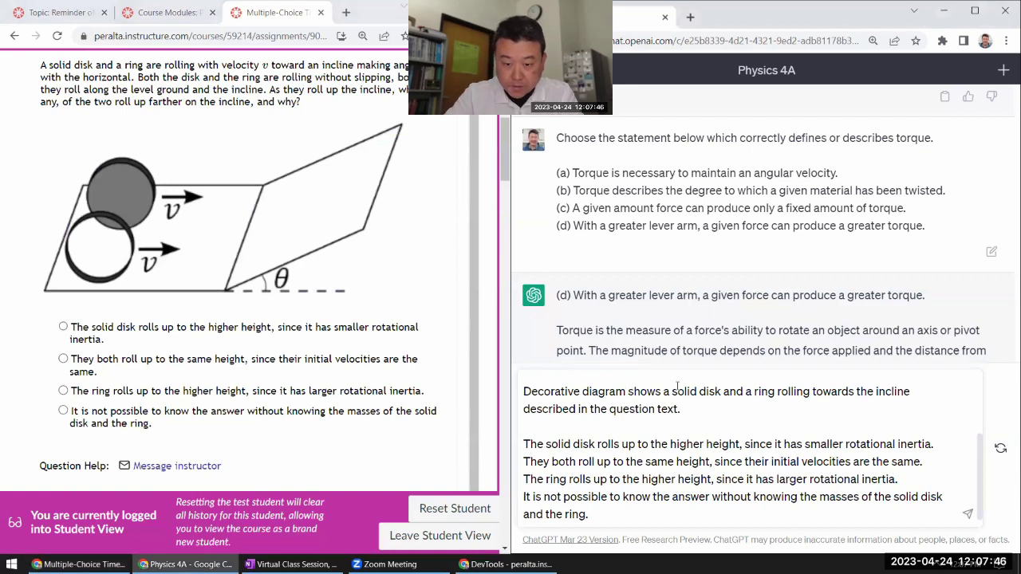
pyautogui.write('below ')
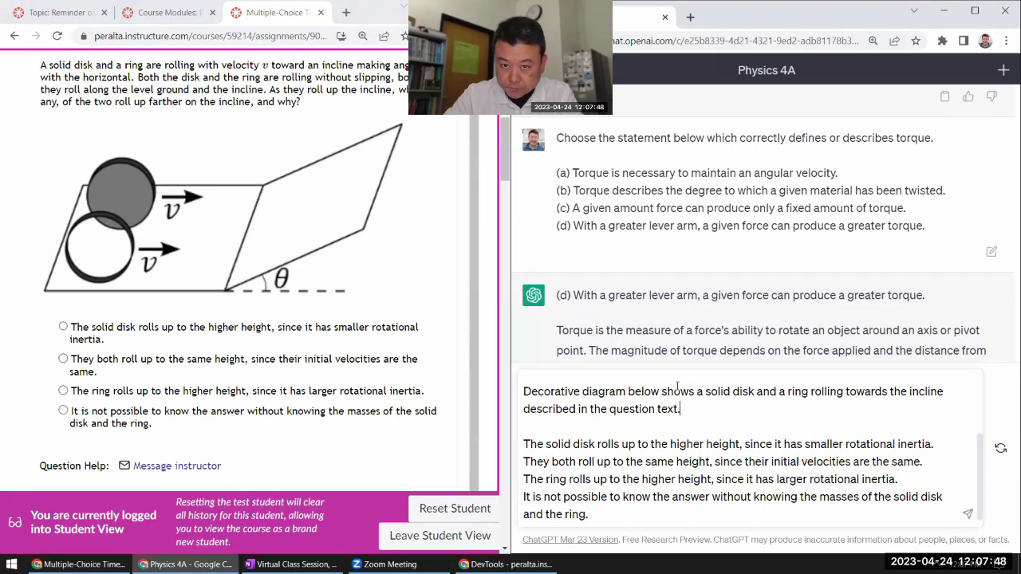
pyautogui.write('agram')
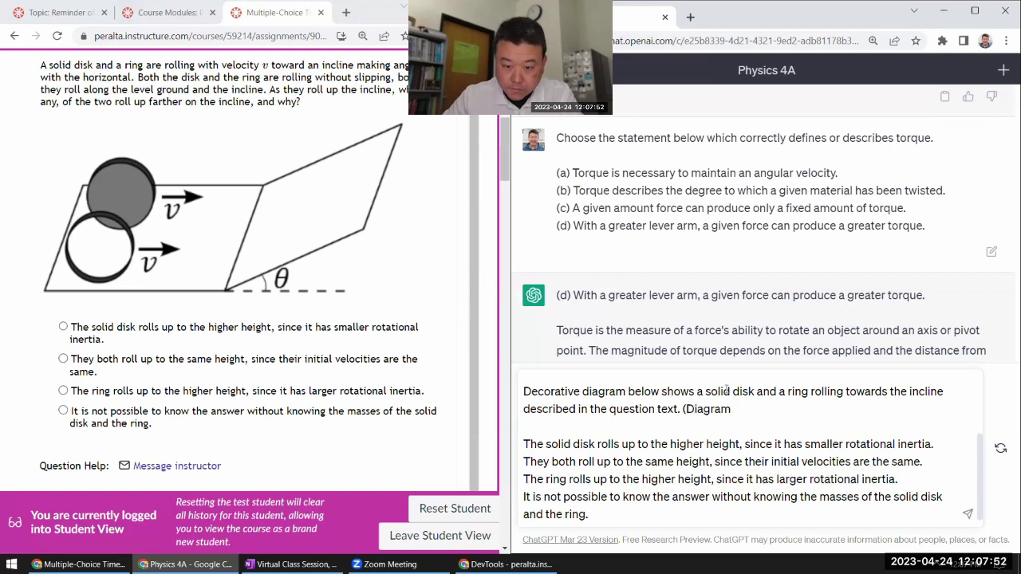
pyautogui.scroll(1, 727, 390)
pyautogui.scroll(-1, 727, 391)
pyautogui.moveTo(732, 408); pyautogui.dragTo(524, 390)
pyautogui.scroll(1, 705, 422)
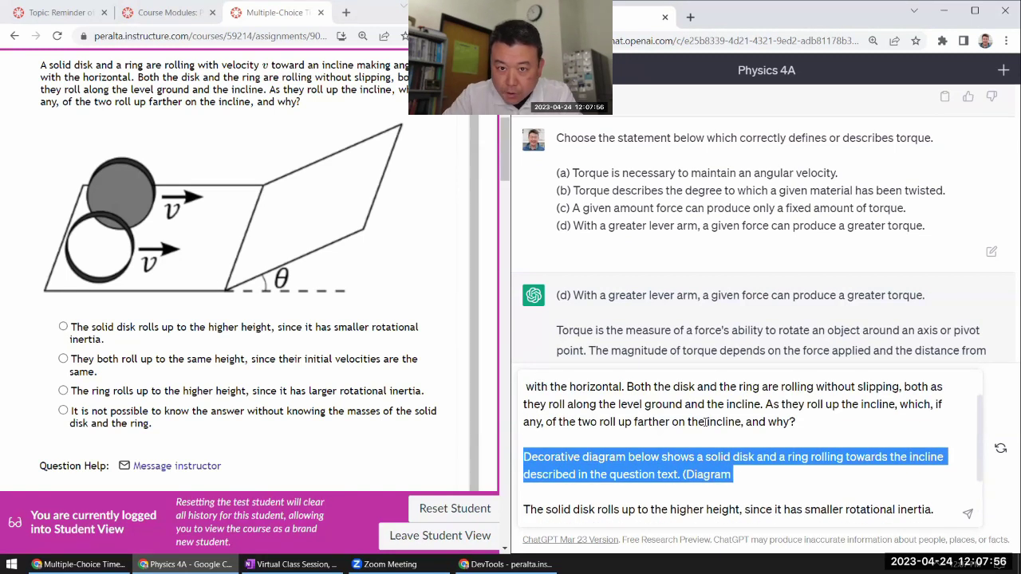
pyautogui.click(705, 422)
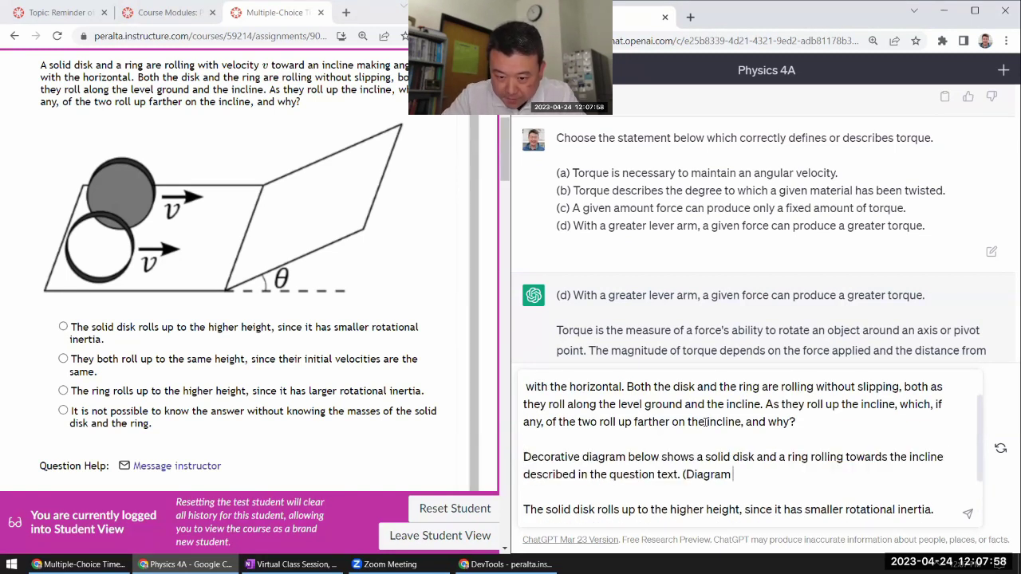
pyautogui.press('End')
pyautogui.hotkey('ctrl', 'shift', 'Left')
pyautogui.press('BackSpace')
# Fill in the missing symbols in the Question 2 message: "v" after velocity and "theta" after angle, removing the stray line break
pyautogui.scroll(1, 705, 422)
pyautogui.press('Delete')
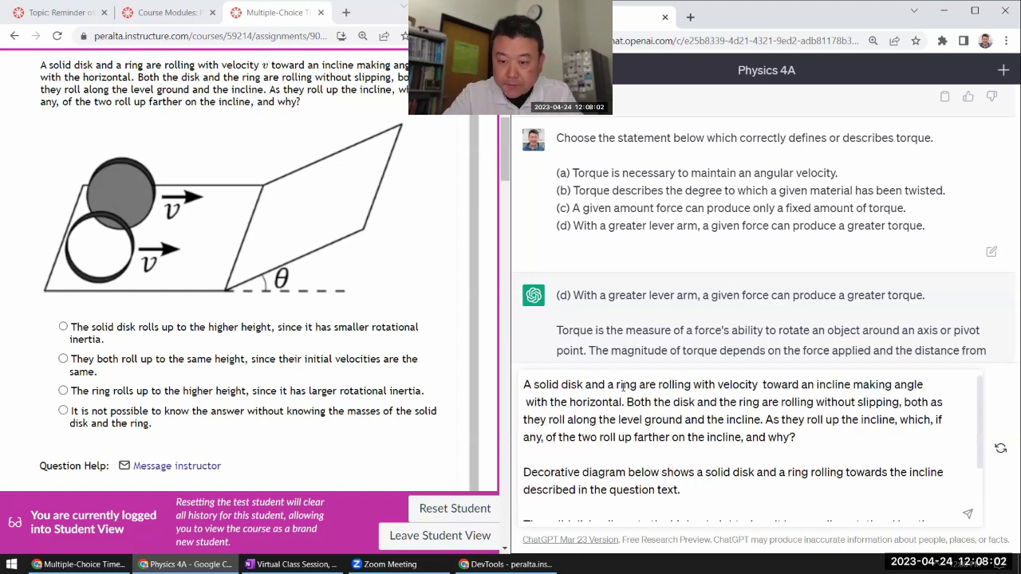
pyautogui.press('Delete')
pyautogui.write('v')
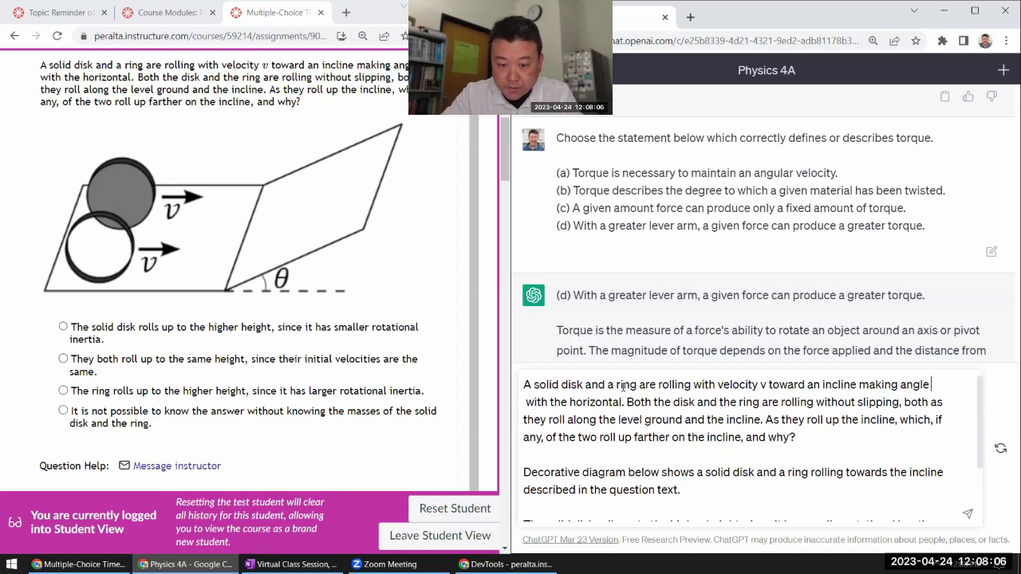
pyautogui.write('theta')
pyautogui.press('Delete')
pyautogui.press('Delete')
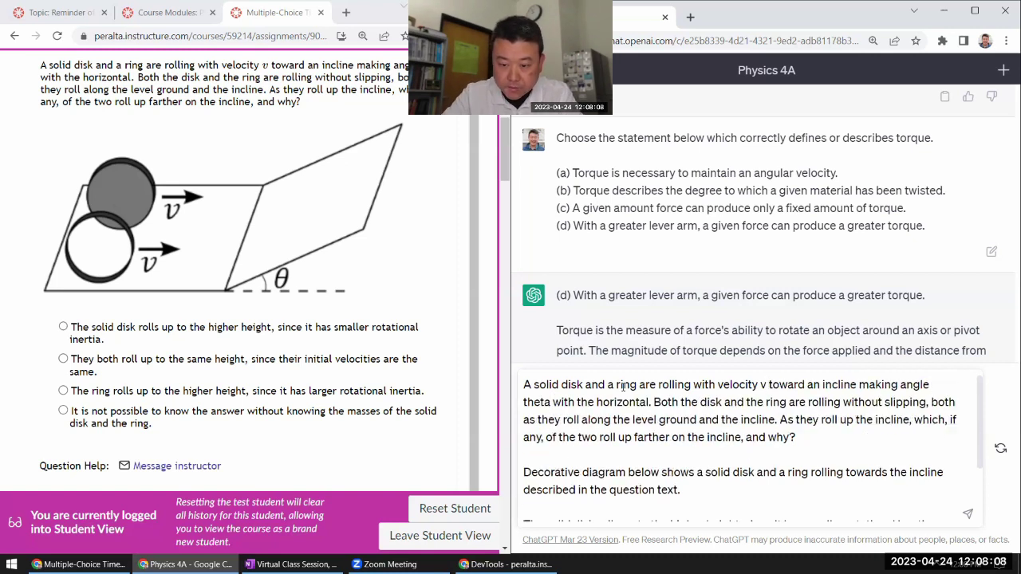
# Label the four rolling disk and ring answer choices in the message (a), (b), (c) and (d)
pyautogui.scroll(-2, 700, 439)
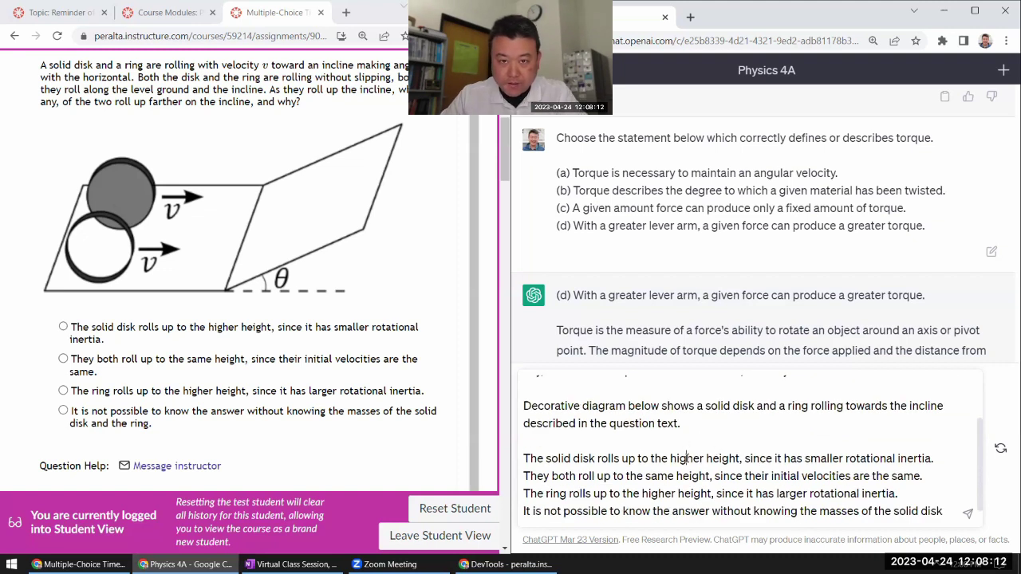
pyautogui.write('(a)')
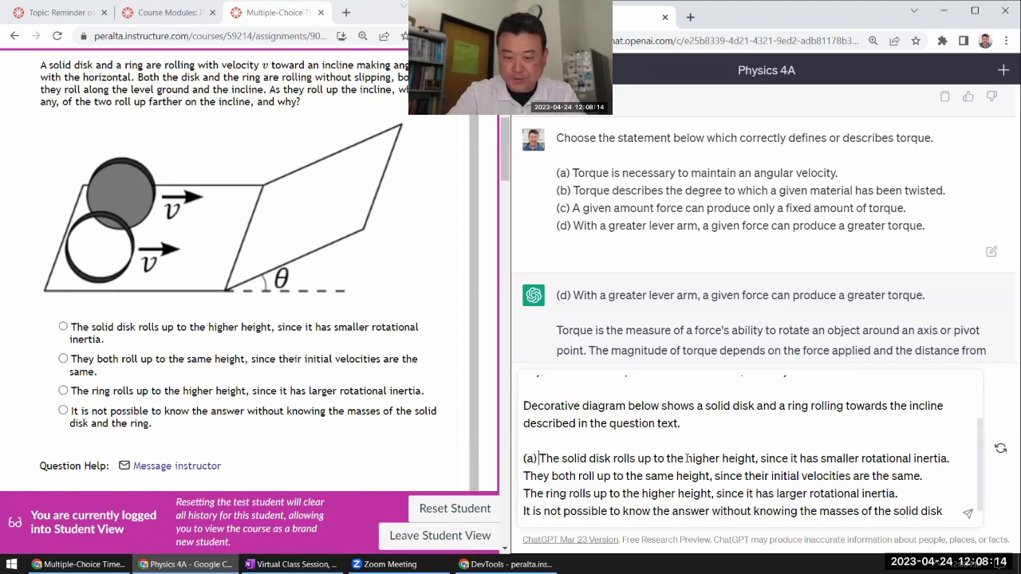
pyautogui.press('Home')
pyautogui.write('(b) ')
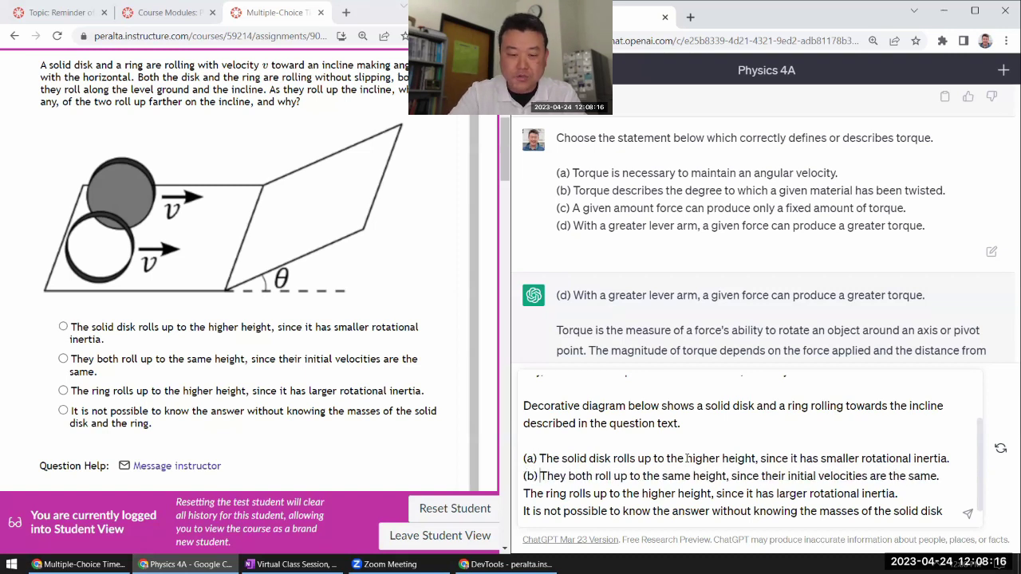
pyautogui.write('(c)')
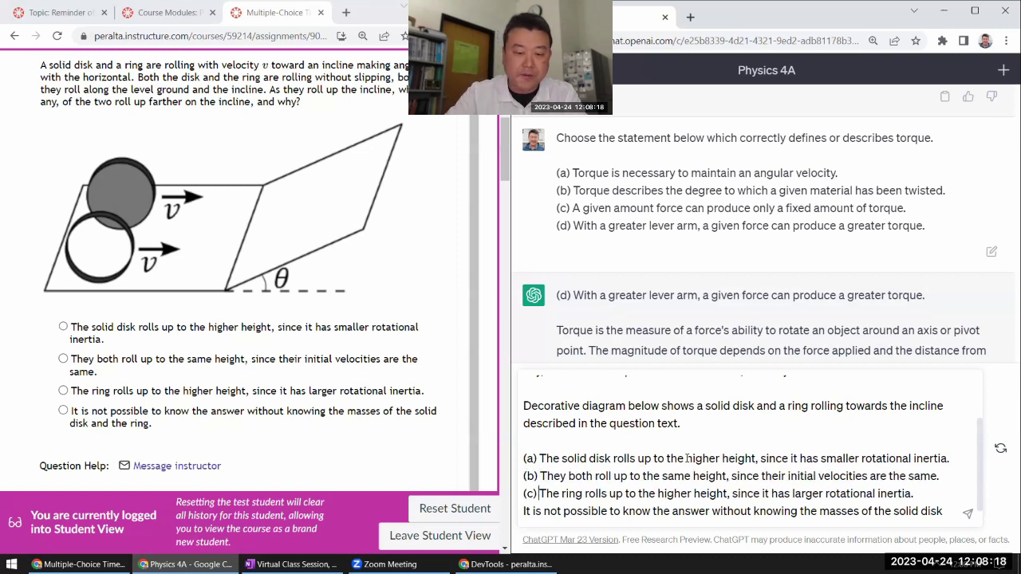
pyautogui.write('(d)')
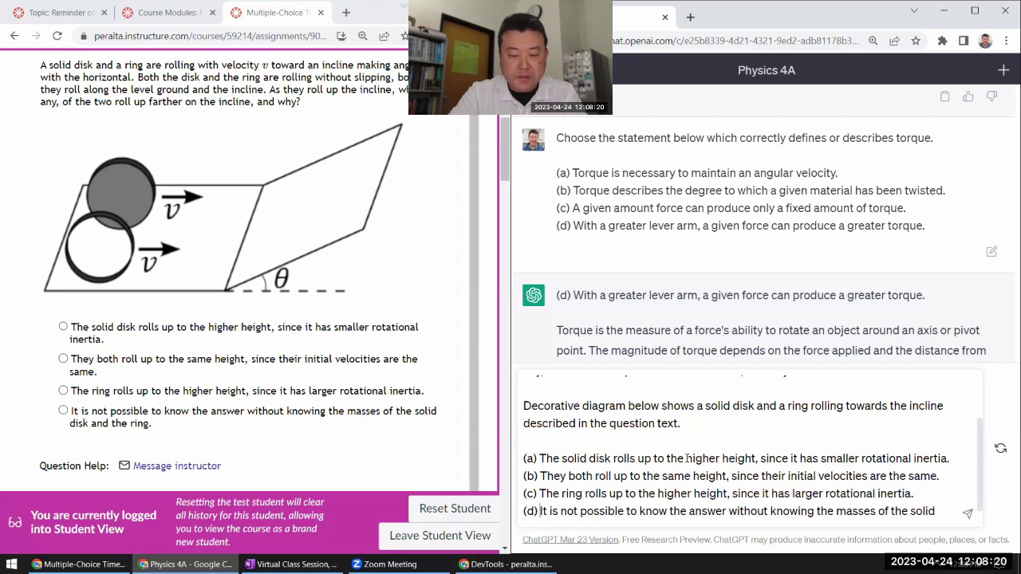
# Check the full Question 2 message against the original question, including the diagram sentence and labelled choices
pyautogui.scroll(2, 747, 443)
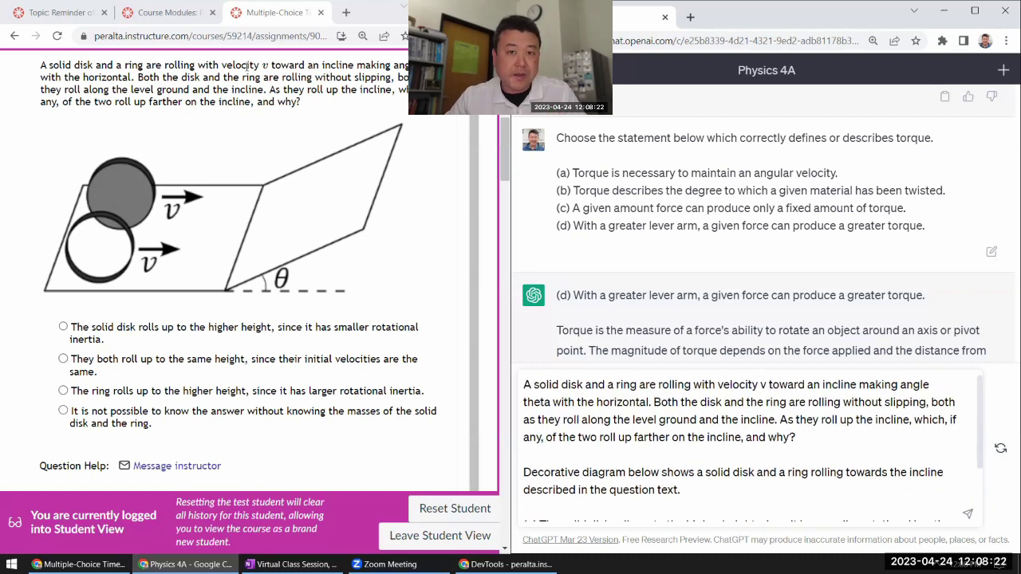
pyautogui.click(382, 194)
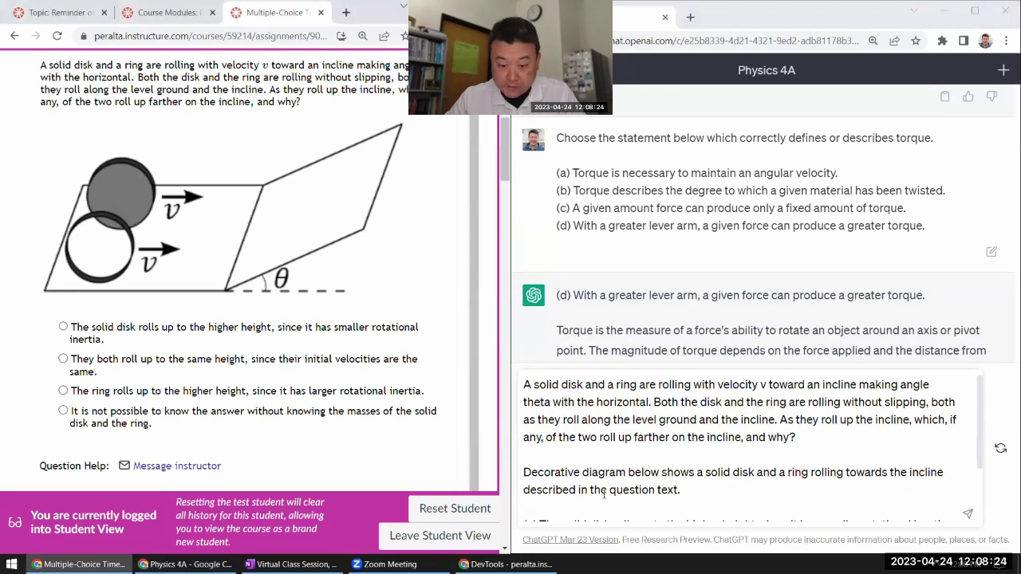
pyautogui.scroll(-2, 603, 493)
pyautogui.doubleClick(604, 406)
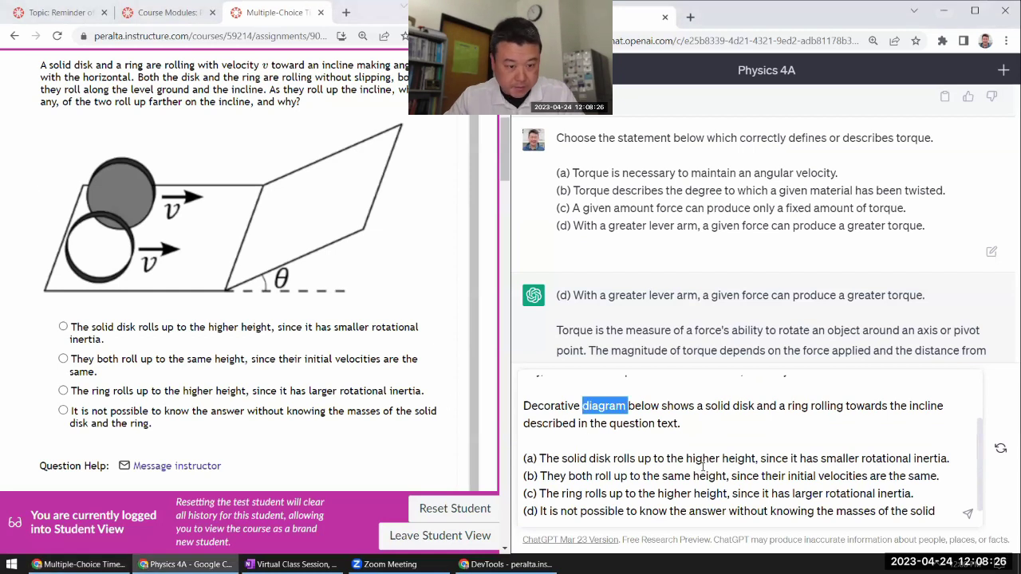
pyautogui.click(683, 454)
pyautogui.scroll(-1, 683, 454)
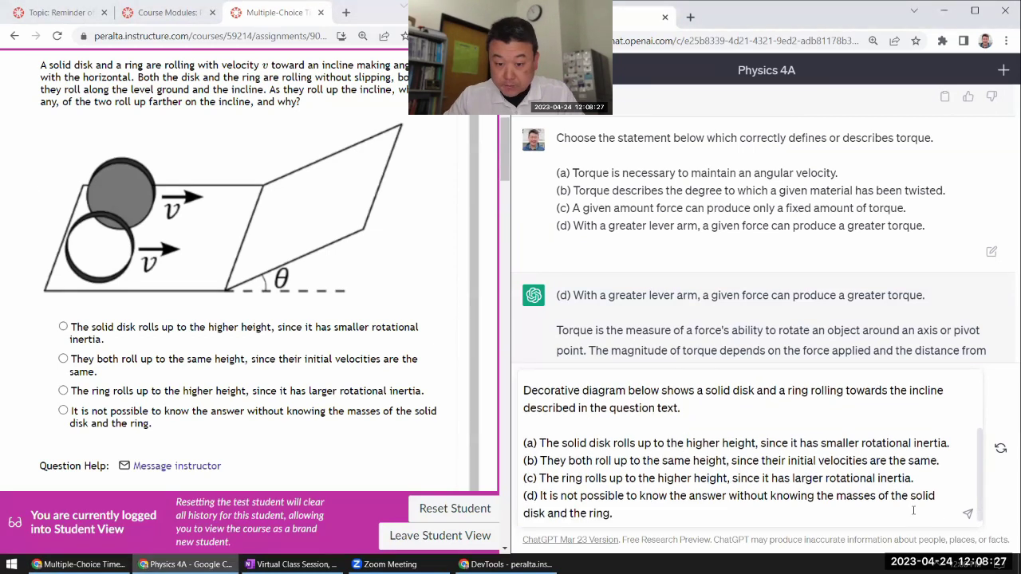
# Send the Question 2 message to ChatGPT and answer Question 2 with "They both roll up to the same height, since their initial velocities are the same."
pyautogui.click(967, 514)
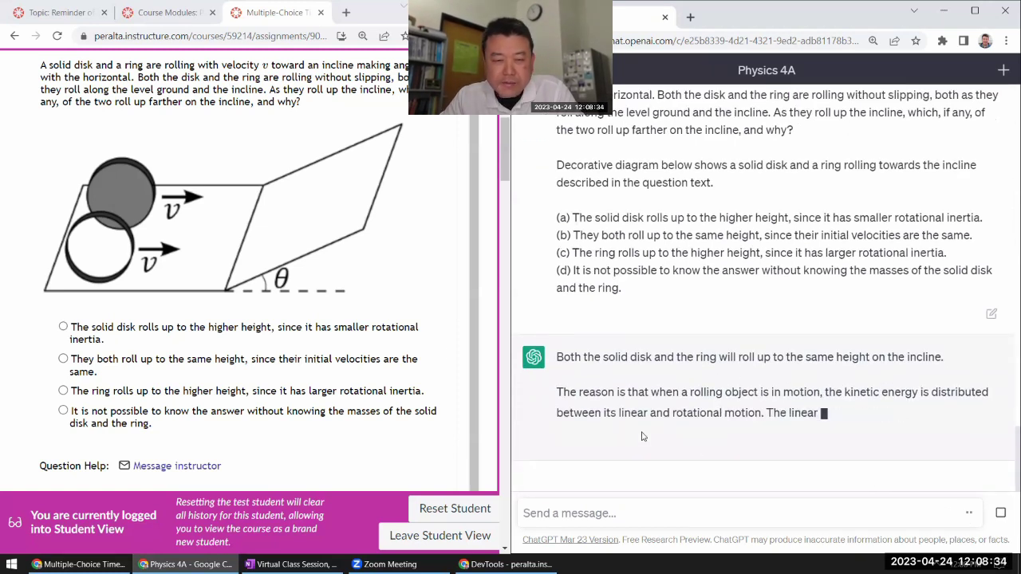
pyautogui.scroll(-5, 444, 351)
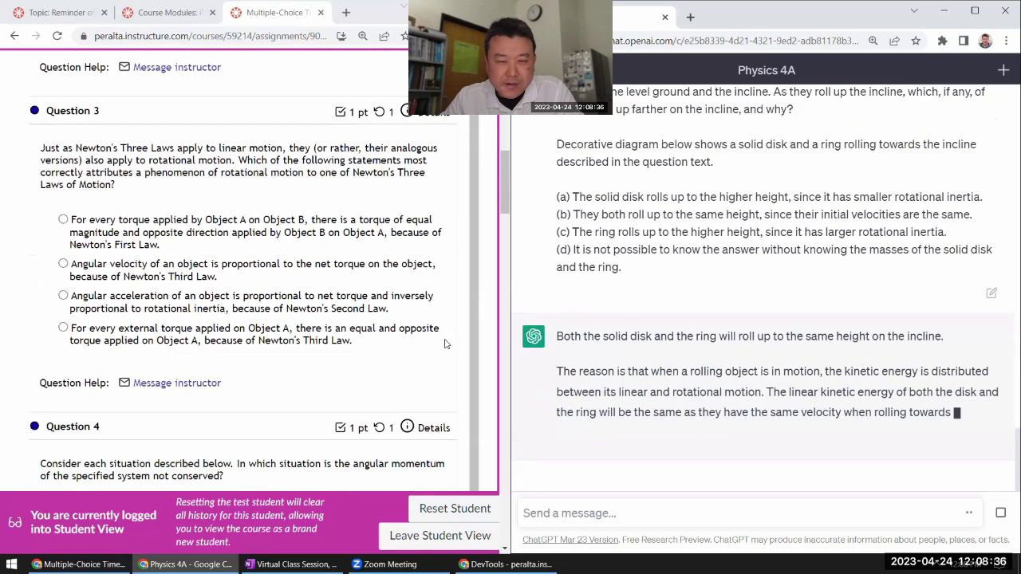
pyautogui.scroll(3, 369, 307)
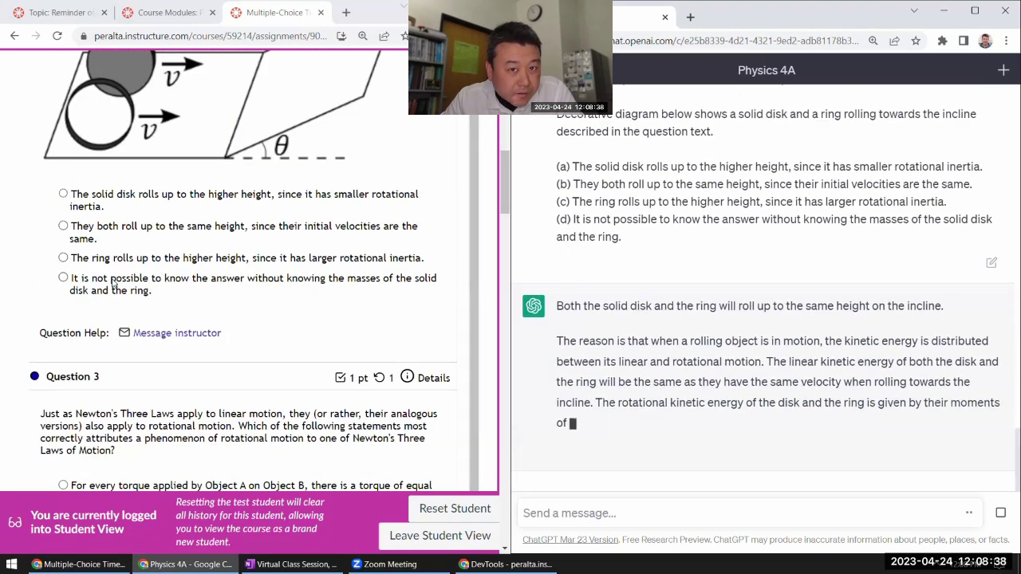
pyautogui.click(125, 238)
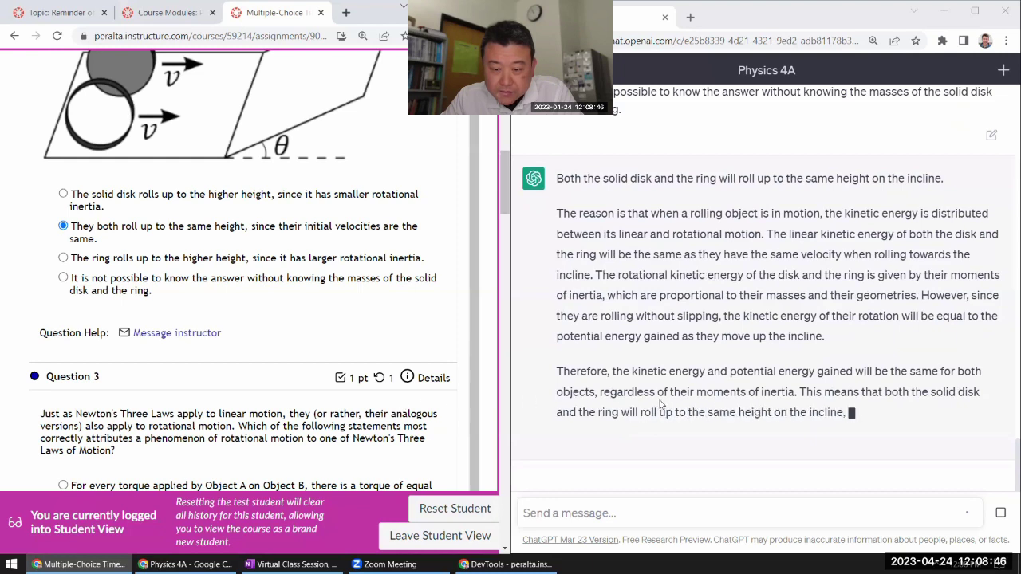
# Copy the Question 3 text on Newton's laws for rotation, with its four answer choices, into a new ChatGPT message
pyautogui.scroll(-3, 263, 332)
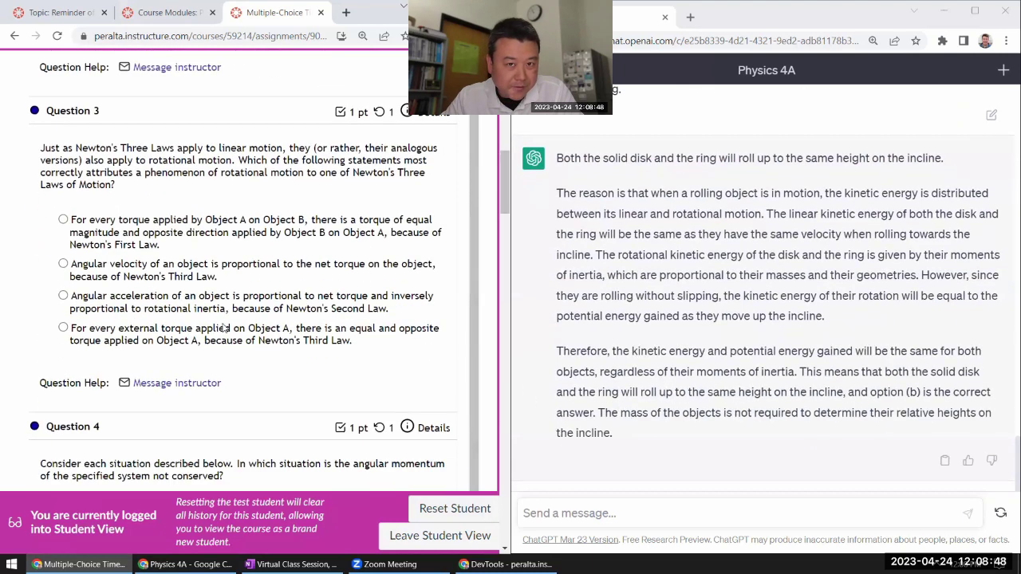
pyautogui.moveTo(42, 149); pyautogui.dragTo(361, 345)
pyautogui.hotkey('ctrl', 'c')
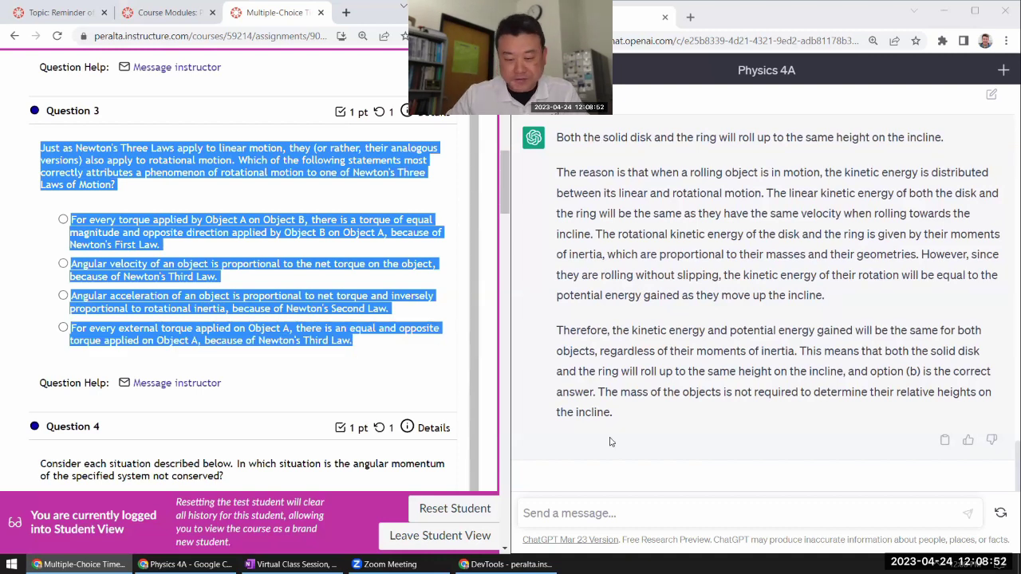
pyautogui.click(619, 515)
pyautogui.hotkey('ctrl', 'v')
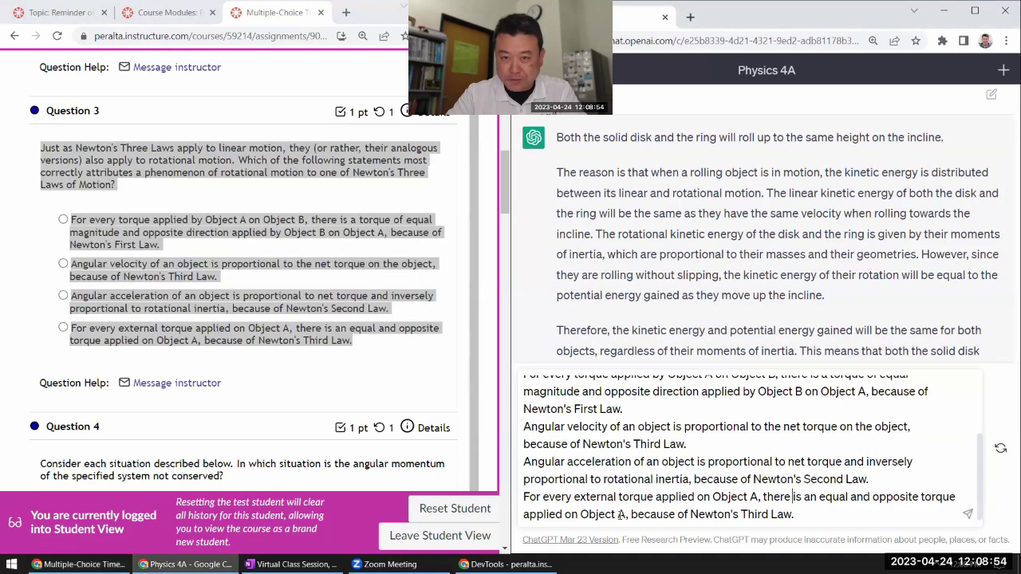
# Label the four Newton's law answer choices in the Question 3 message (a), (b), (c) and (d)
pyautogui.hotkey('ctrl', 'Home')
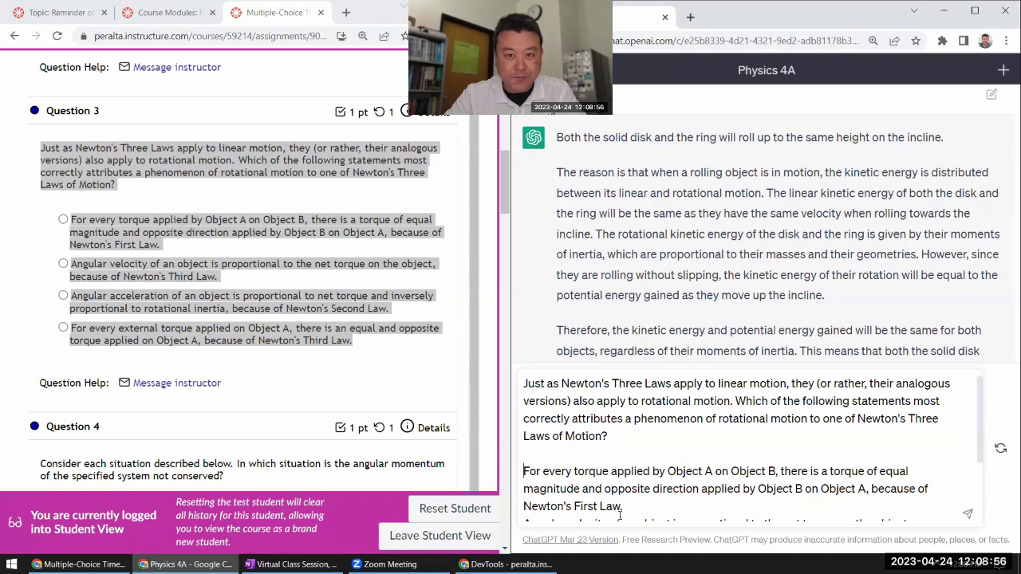
pyautogui.write('(a)')
pyautogui.press('Down')
pyautogui.press('Down')
pyautogui.press('Down')
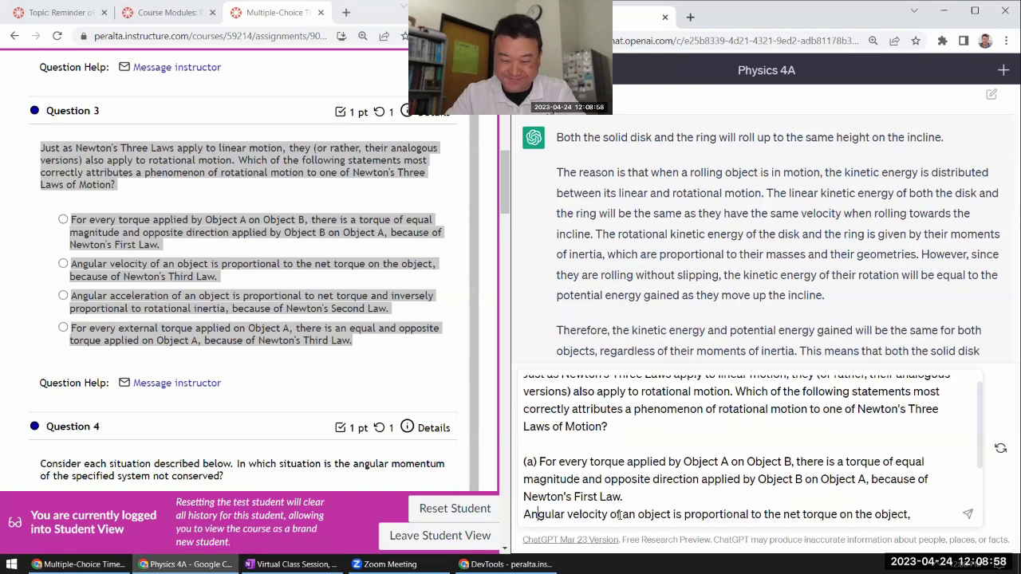
pyautogui.write('(b)')
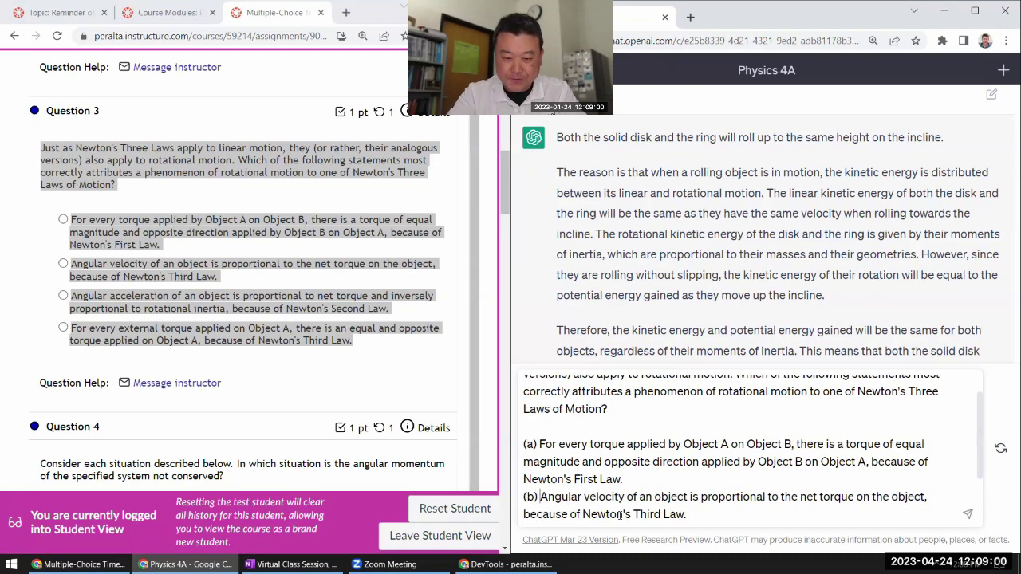
pyautogui.press('Down')
pyautogui.press('Down')
pyautogui.write('(c)')
pyautogui.press('Down')
pyautogui.press('Down')
pyautogui.write('(d)')
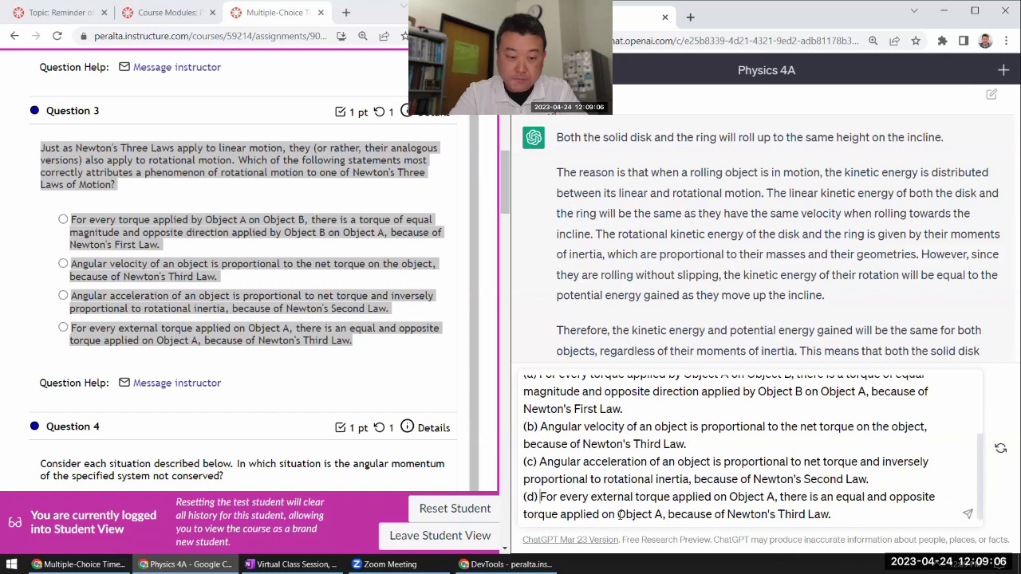
# Send the Question 3 message and answer Question 3 with the angular acceleration choice citing Newton's Second Law
pyautogui.click(967, 513)
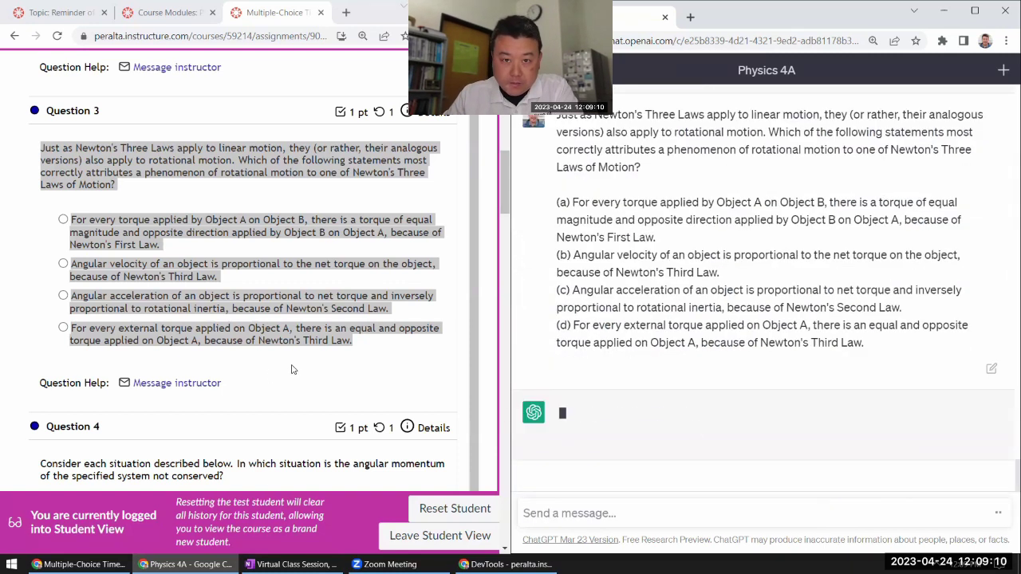
pyautogui.click(111, 291)
pyautogui.click(109, 291)
# Copy the Question 4 text on non-conserved angular momentum, with its four situations, into a new ChatGPT message
pyautogui.scroll(-3, 109, 290)
pyautogui.moveTo(40, 197); pyautogui.dragTo(277, 344)
pyautogui.hotkey('ctrl', 'c')
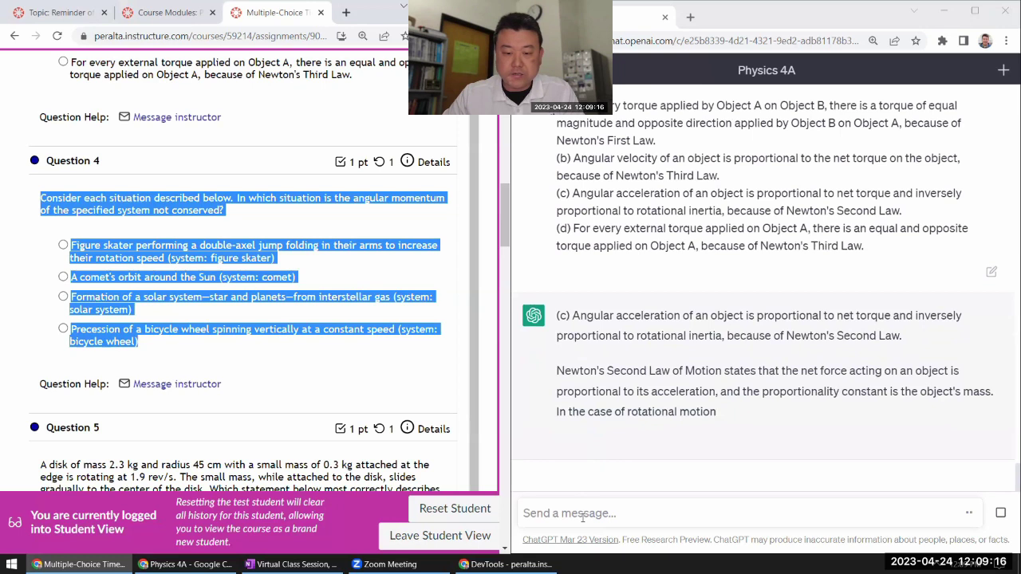
pyautogui.click(582, 514)
pyautogui.hotkey('ctrl', 'v')
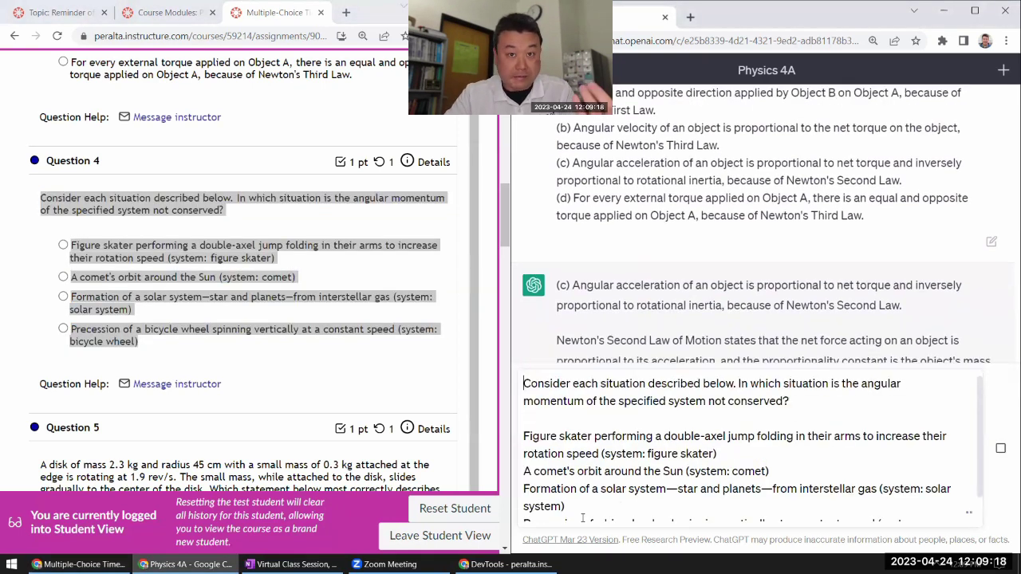
# Label the four situations in the Question 4 message (a) to (d), with (c) on the solar system and (d) on the bicycle wheel
pyautogui.write('(a) ')
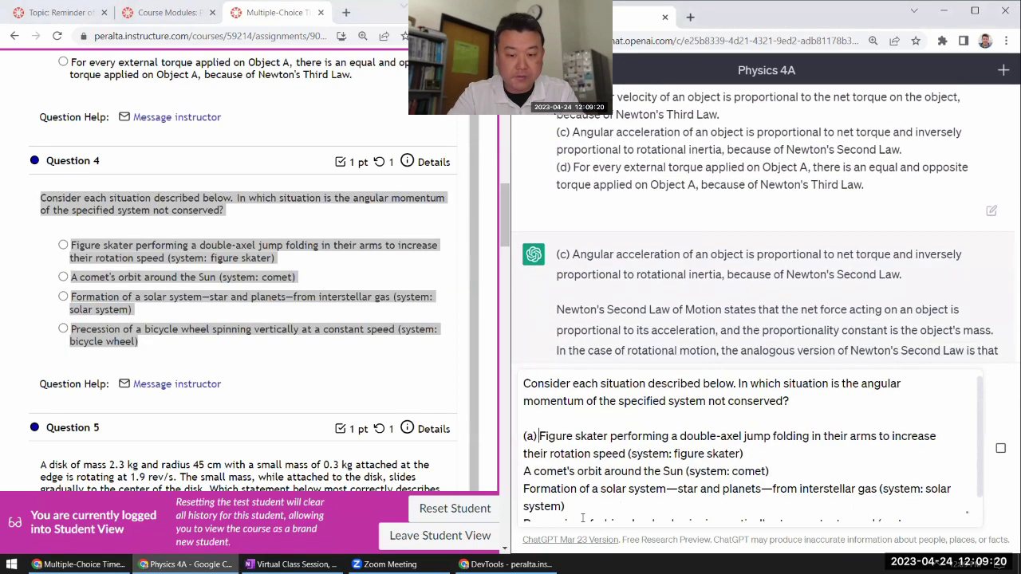
pyautogui.write('(b)')
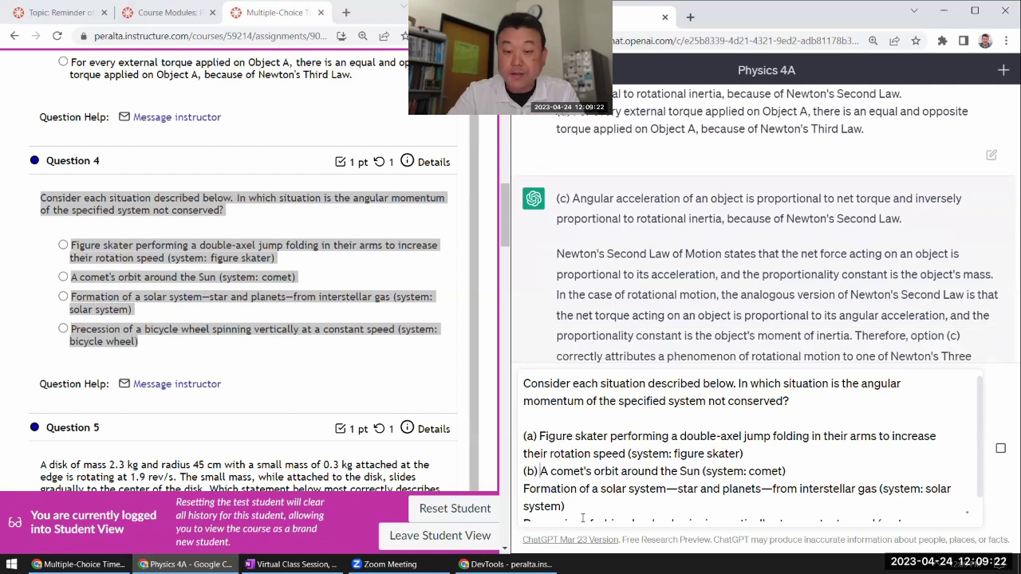
pyautogui.press('Down')
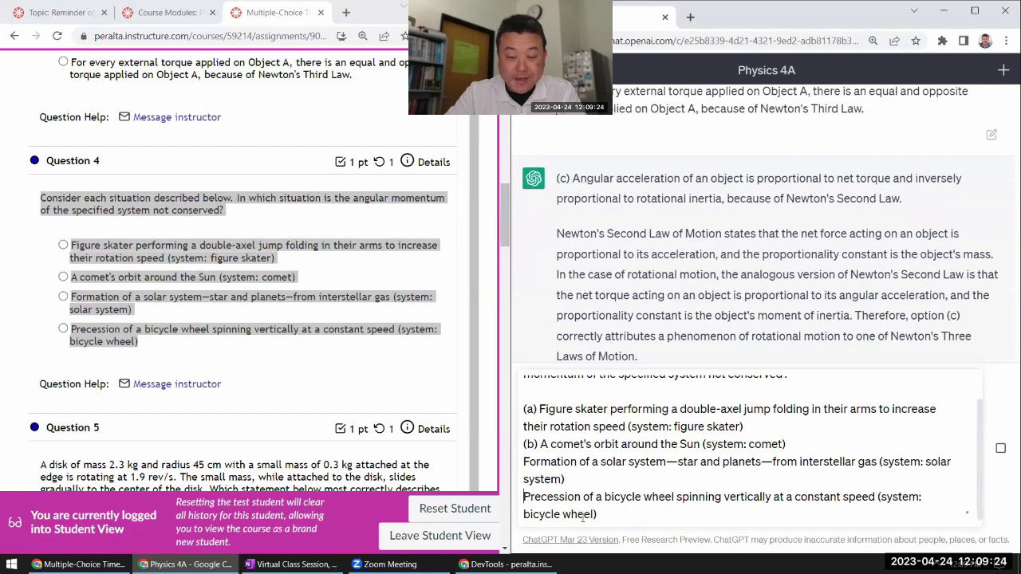
pyautogui.write('(c)')
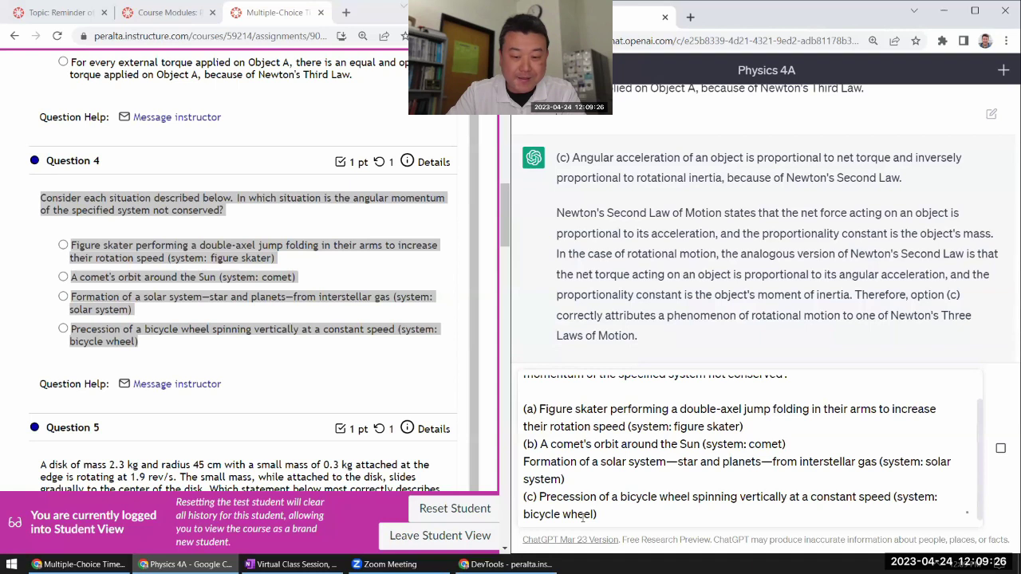
pyautogui.press('Up')
pyautogui.write('(c)')
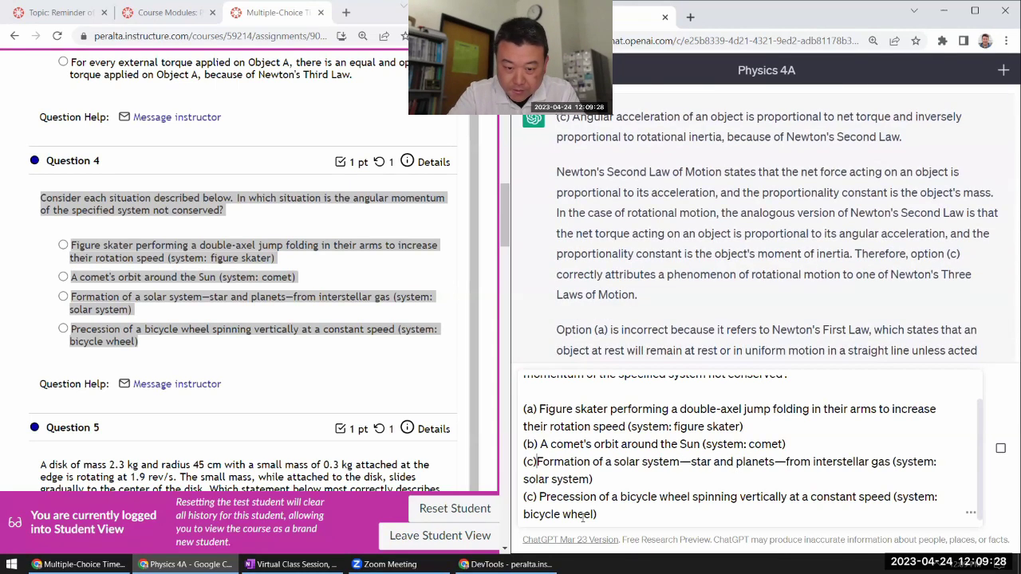
pyautogui.press('Down')
pyautogui.press('Left')
pyautogui.press('Left')
pyautogui.hotkey('shift', 'Left')
pyautogui.write('d')
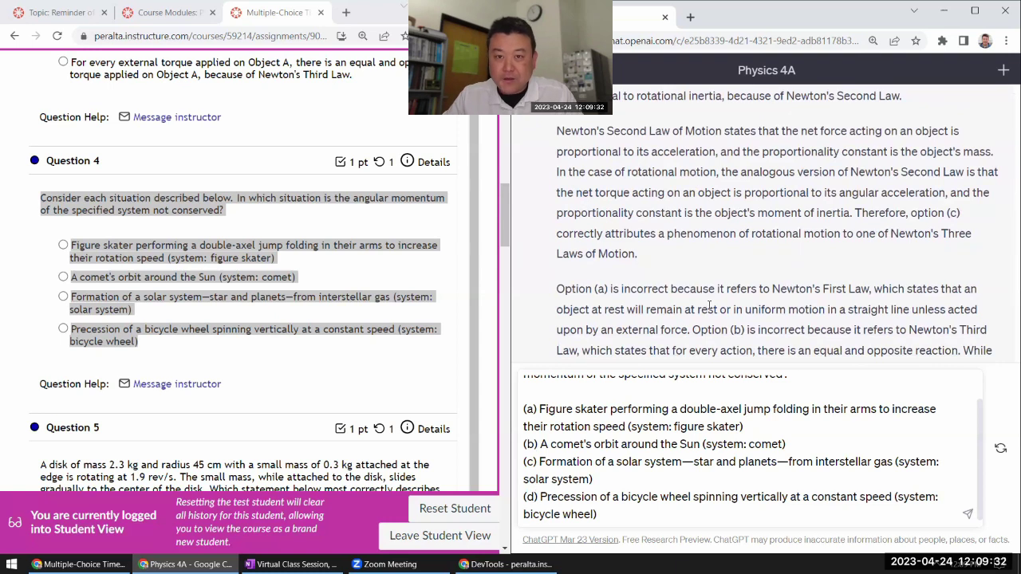
# Send the Question 4 message and answer Question 4 with the figure skater performing a double-axel jump
pyautogui.scroll(-2, 339, 276)
pyautogui.scroll(2, 288, 311)
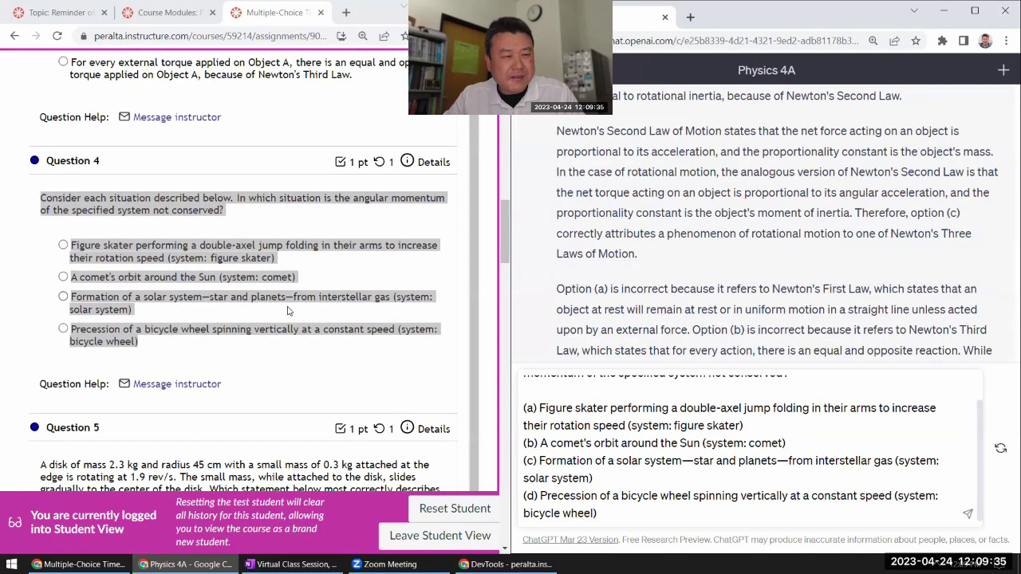
pyautogui.click(964, 514)
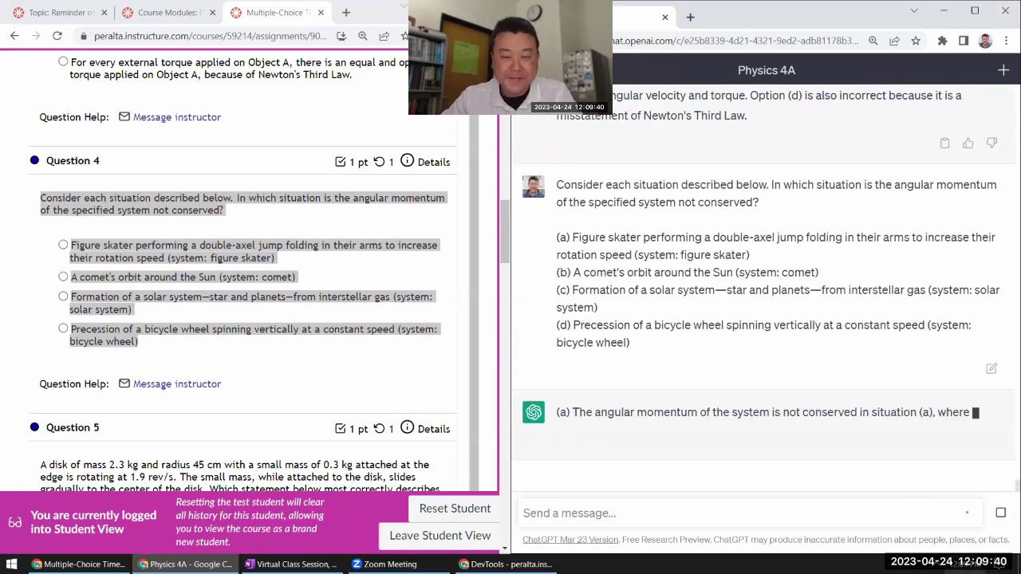
pyautogui.click(145, 244)
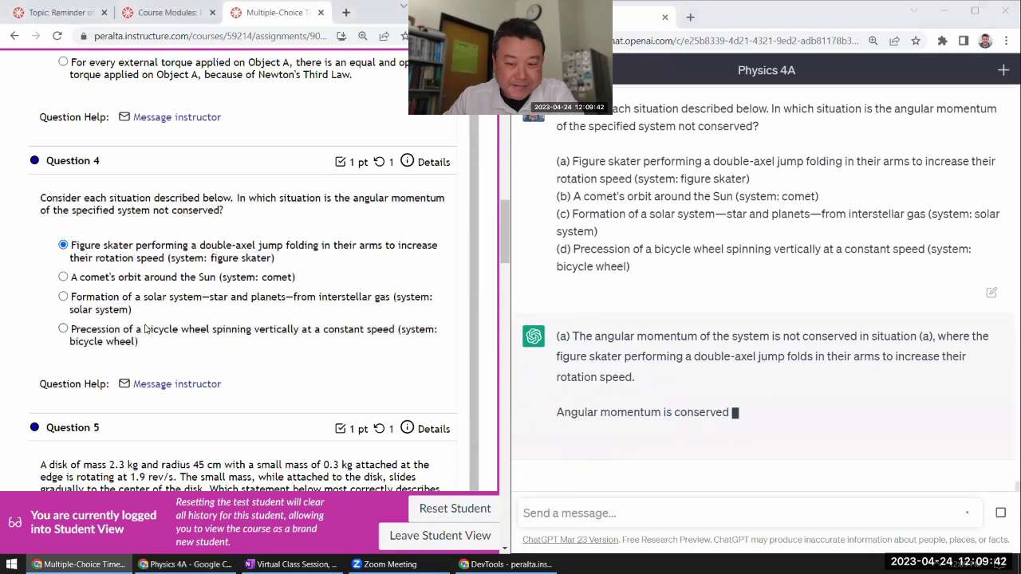
# Copy the Question 5 text on the rotating disk with a sliding small mass, including its five answer choices, into a new ChatGPT message
pyautogui.scroll(-3, 204, 346)
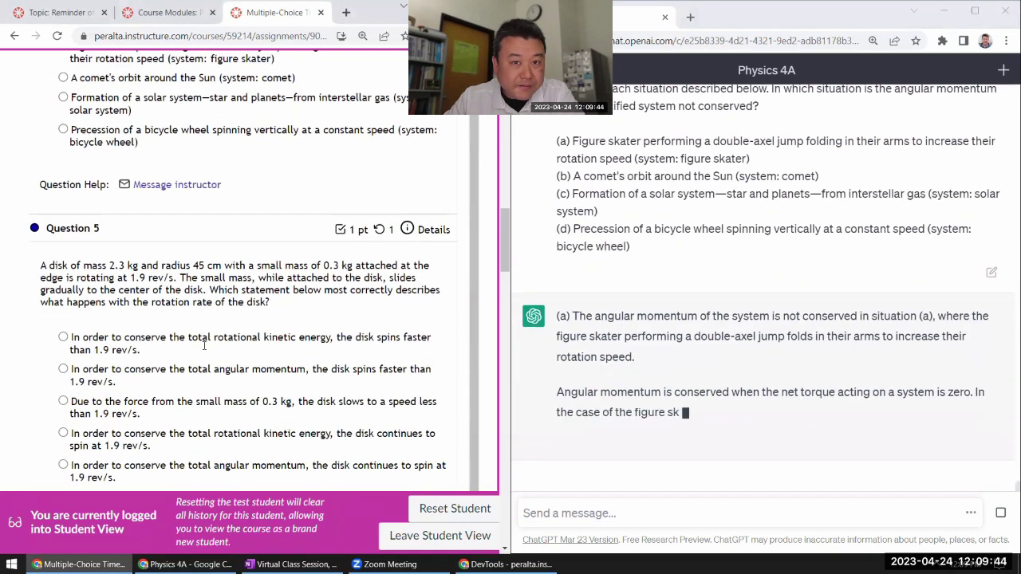
pyautogui.scroll(-2, 204, 345)
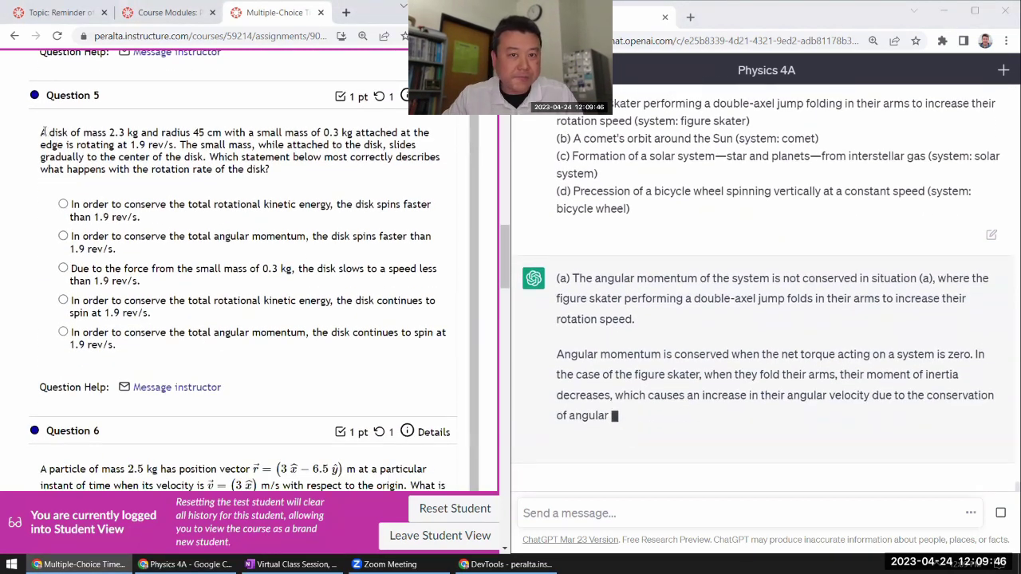
pyautogui.moveTo(42, 133); pyautogui.dragTo(187, 236)
pyautogui.scroll(5, 150, 211)
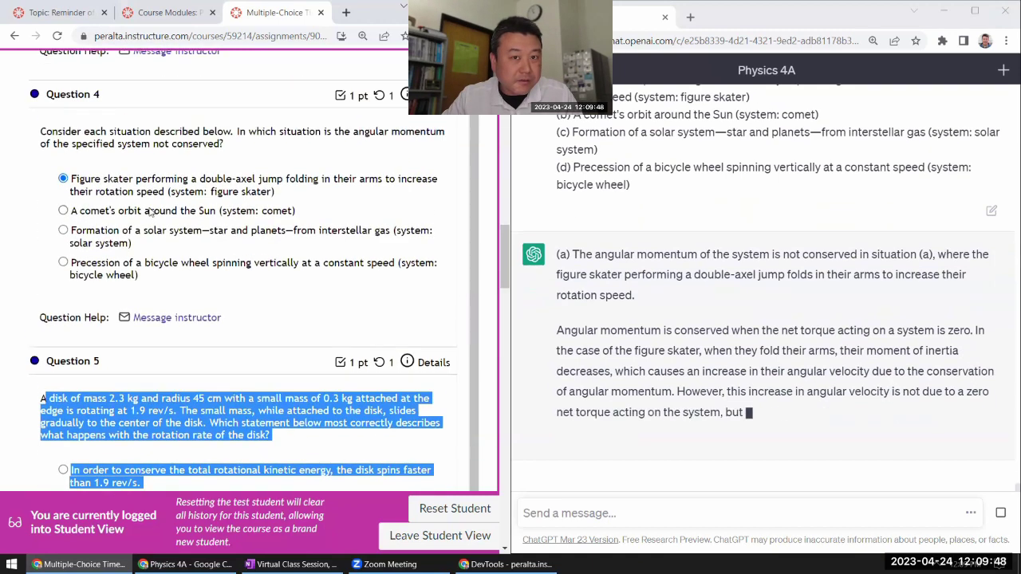
pyautogui.scroll(-5, 150, 212)
pyautogui.moveTo(42, 131); pyautogui.dragTo(233, 345)
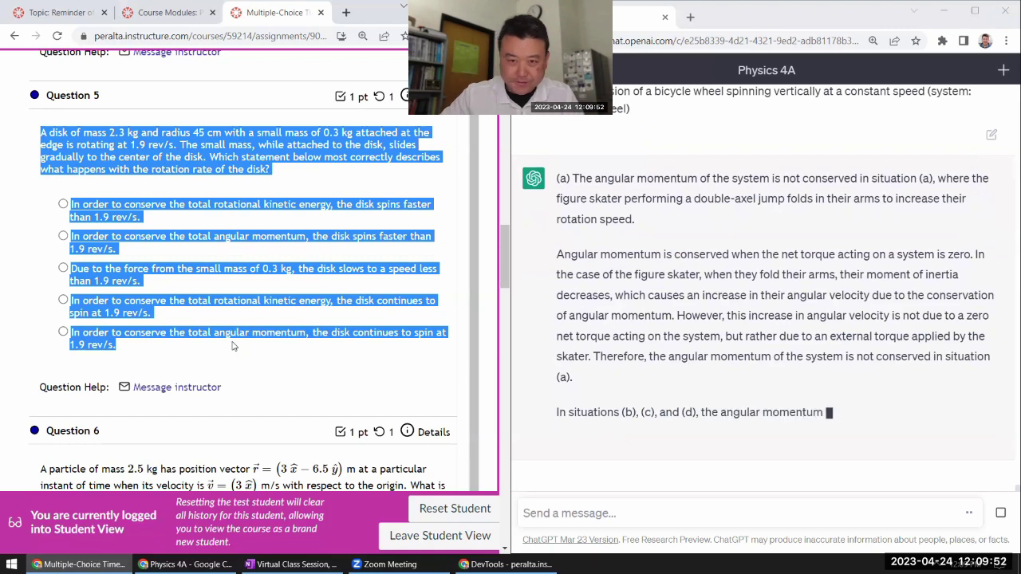
pyautogui.scroll(-3, 233, 345)
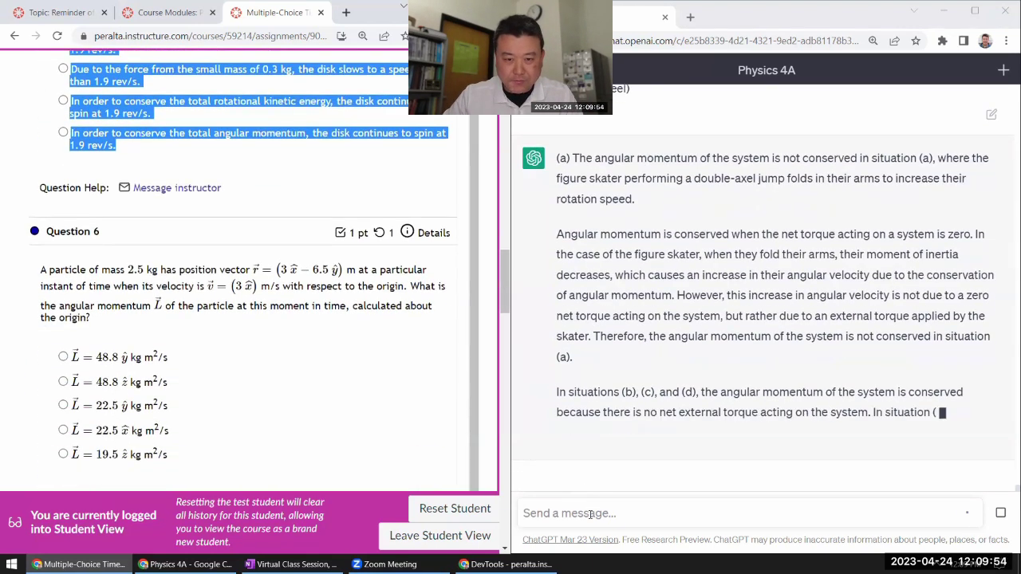
pyautogui.click(590, 514)
pyautogui.hotkey('ctrl', 'v')
# Label the first three answer choices in the Question 5 message (a), (b) and (c), with (c) on the disk slowing down
pyautogui.scroll(2, 264, 388)
pyautogui.scroll(1, 276, 330)
pyautogui.scroll(-1, 352, 401)
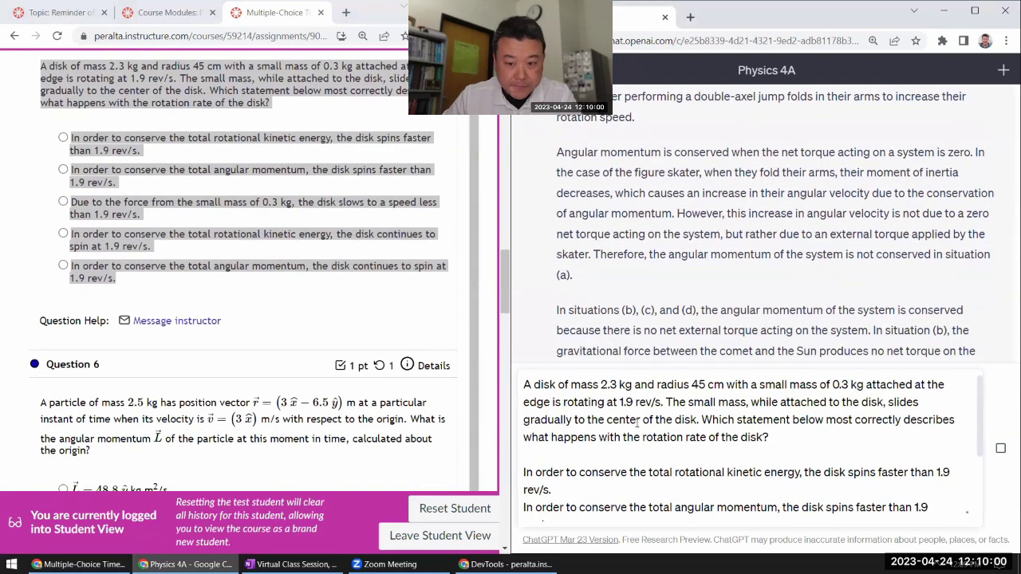
pyautogui.press('Down')
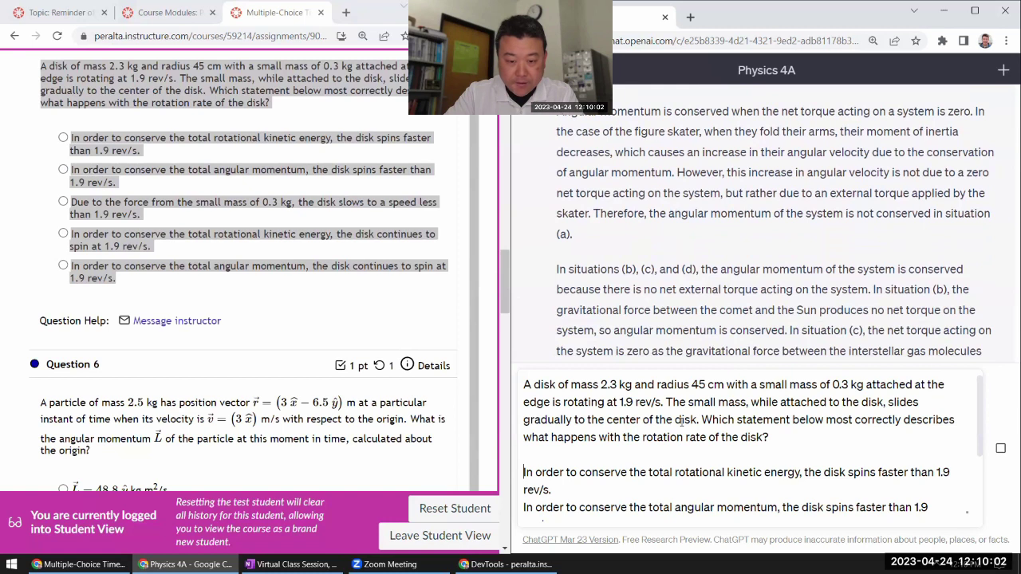
pyautogui.write('(a)')
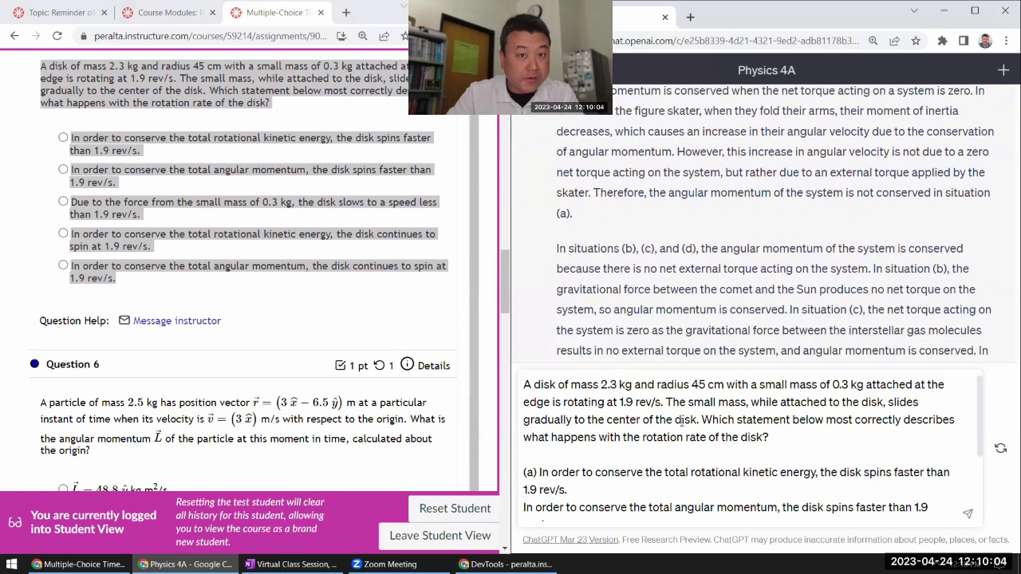
pyautogui.press('Down')
pyautogui.press('Down')
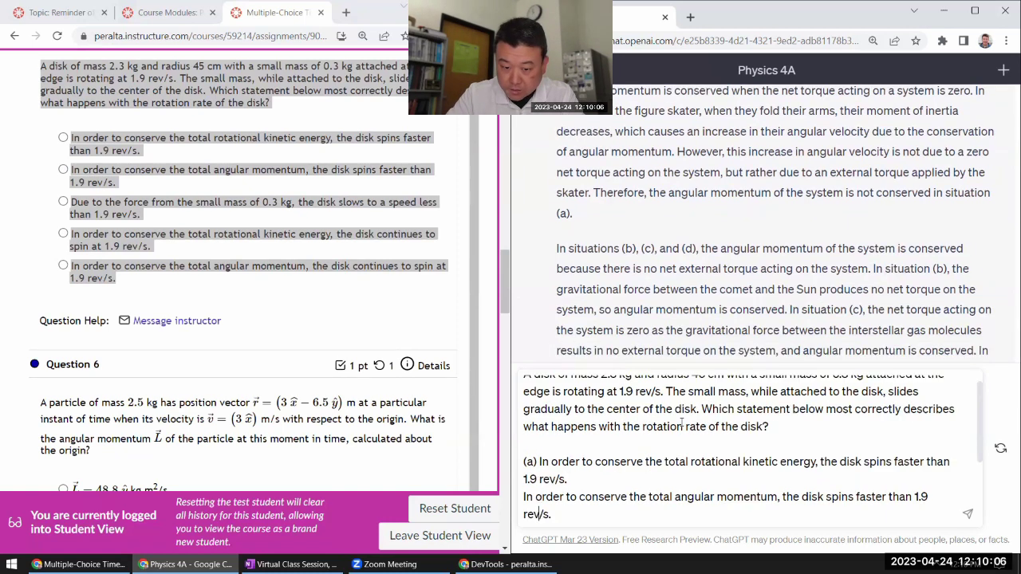
pyautogui.write('(b)')
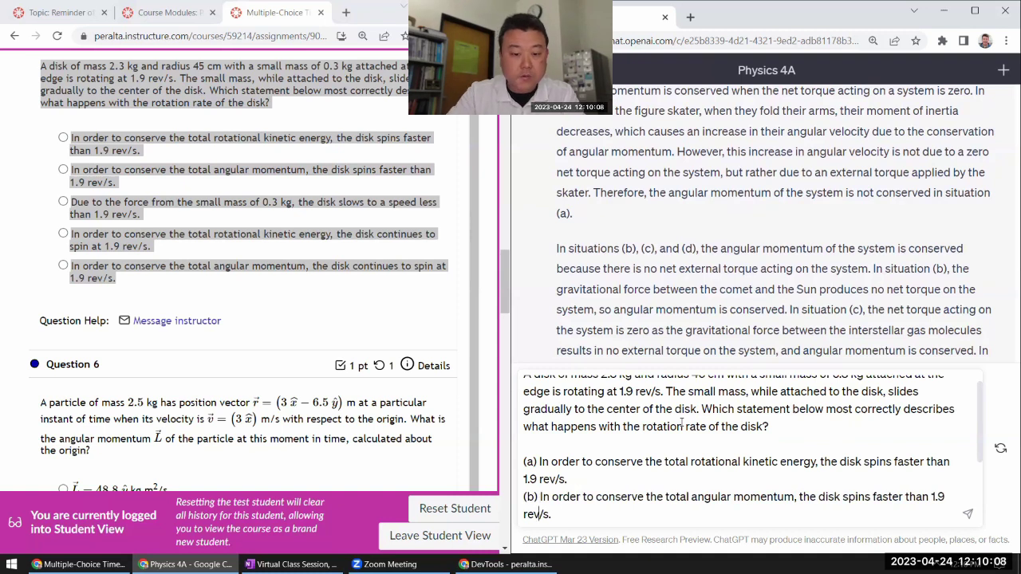
pyautogui.press('Down')
pyautogui.press('Down')
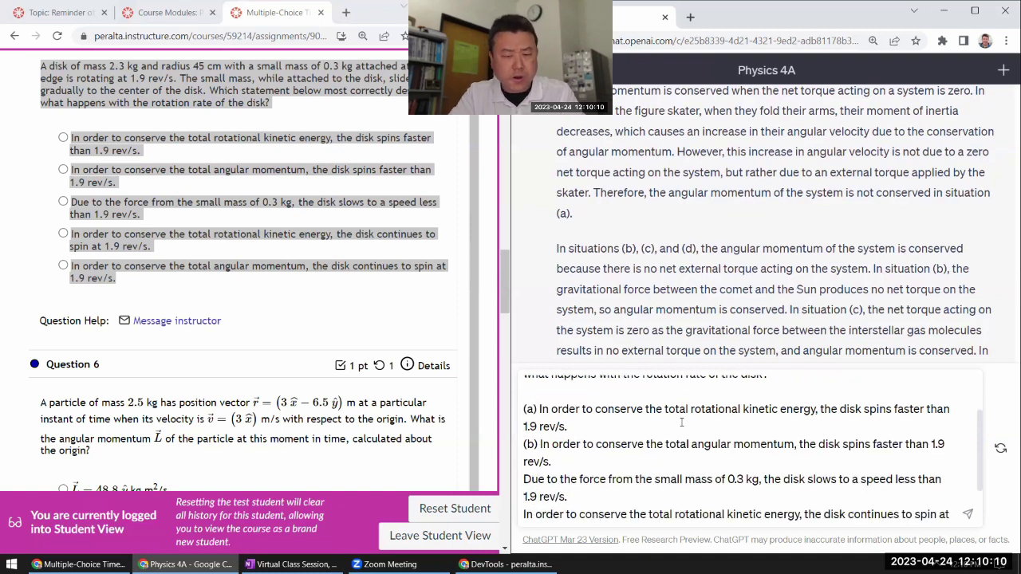
pyautogui.write('(c)')
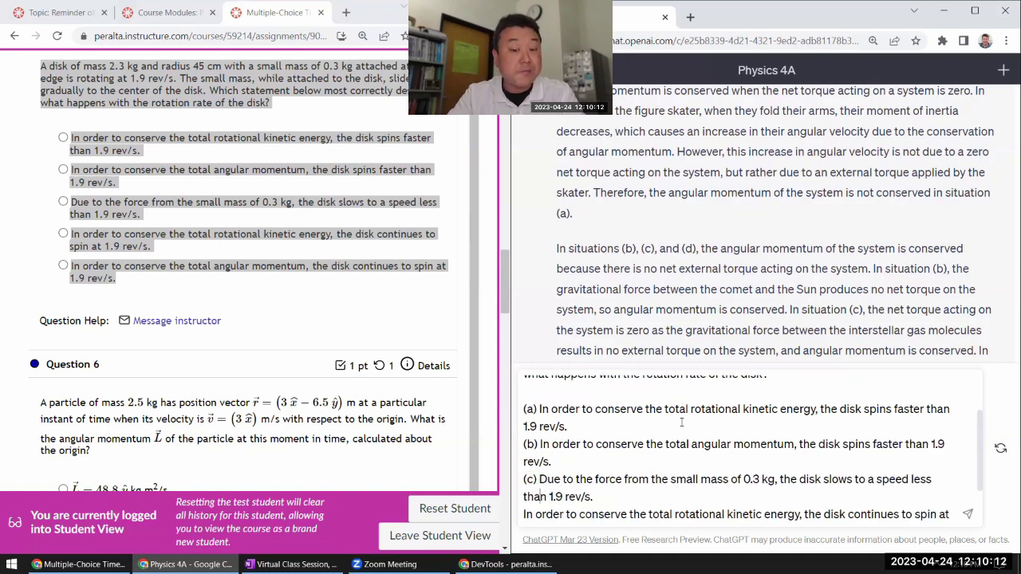
# Label the last two answer choices in the Question 5 message (d) for rotational kinetic energy and (e) for angular momentum
pyautogui.press('Down')
pyautogui.press('Down')
pyautogui.write('(d)')
pyautogui.press('Down')
pyautogui.press('Down')
pyautogui.press('Down')
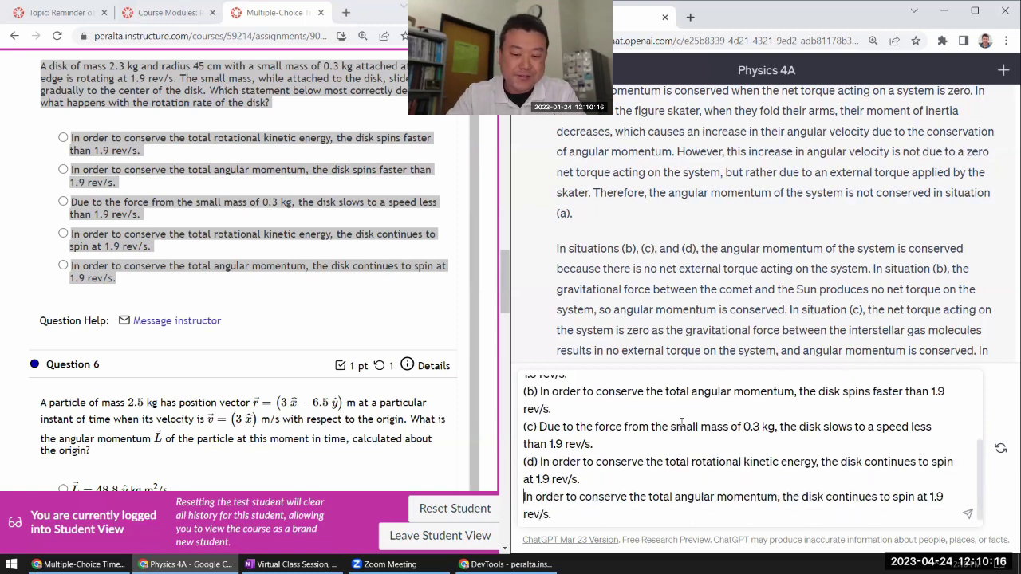
pyautogui.press('Home')
pyautogui.write('(e)')
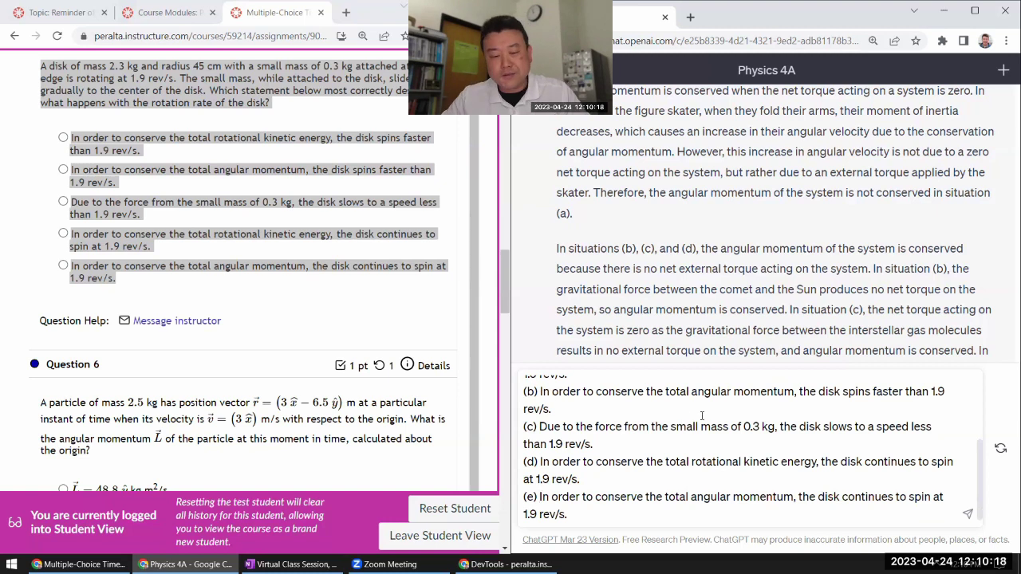
# Send the Question 5 message and answer Question 5 with conserved total angular momentum, the disk spinning faster than 1.9 rev/s
pyautogui.click(451, 390)
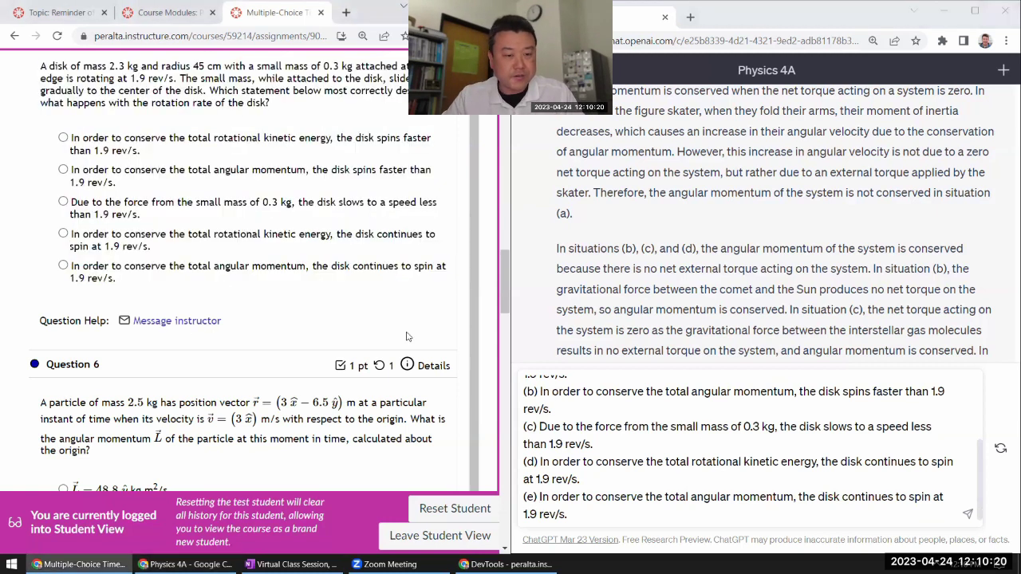
pyautogui.scroll(2, 771, 480)
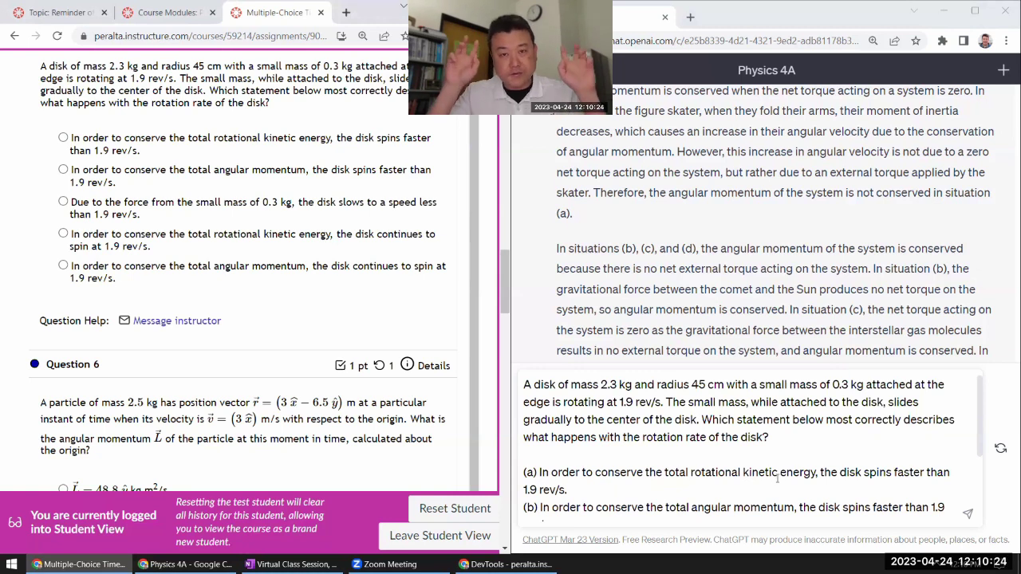
pyautogui.scroll(-2, 891, 486)
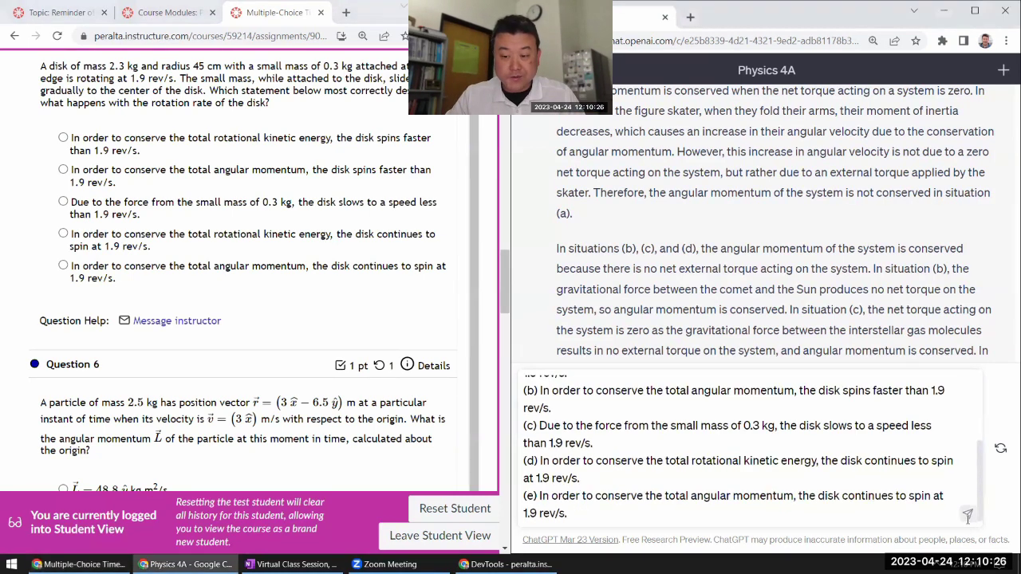
pyautogui.click(968, 514)
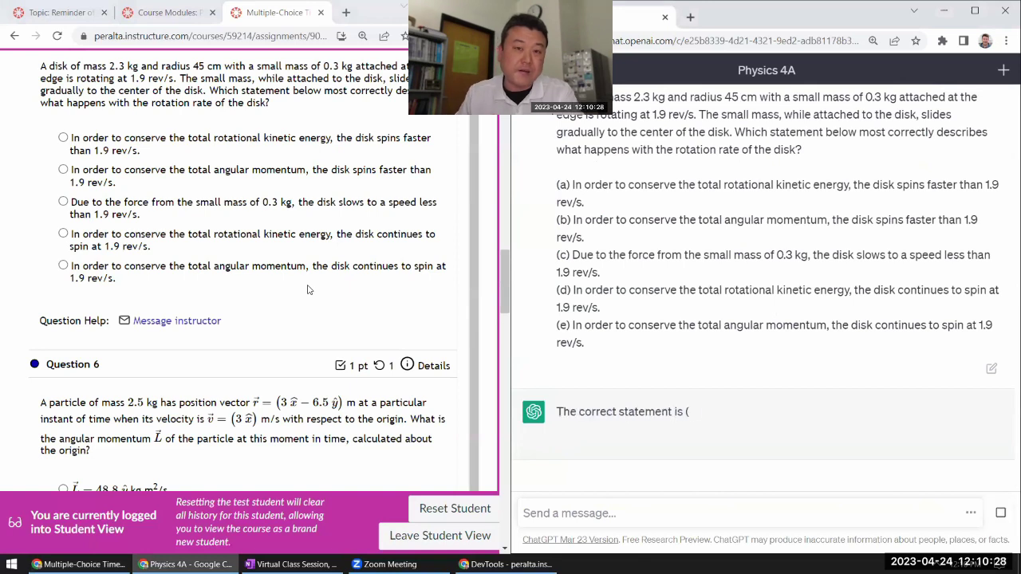
pyautogui.click(55, 193)
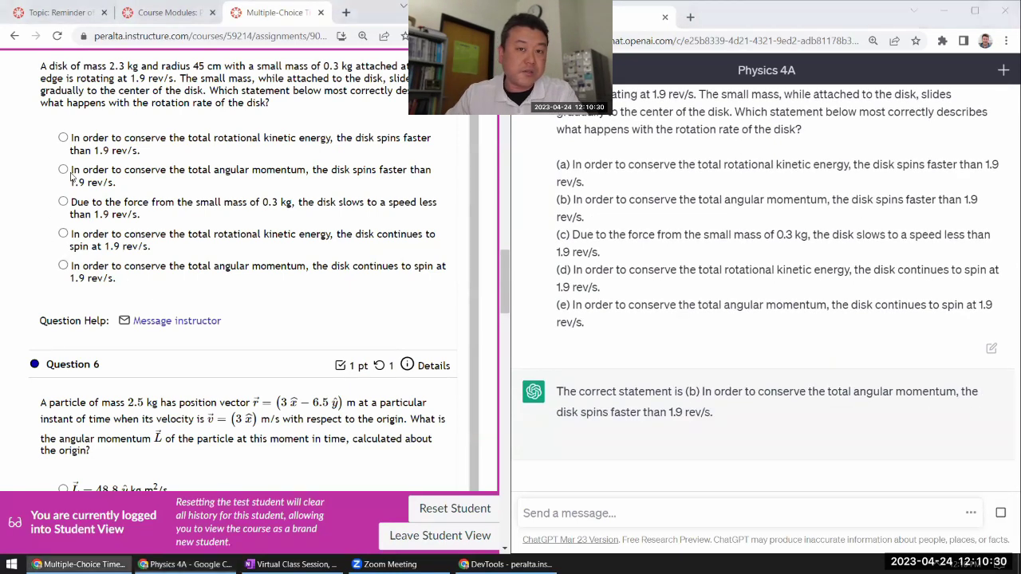
pyautogui.click(72, 173)
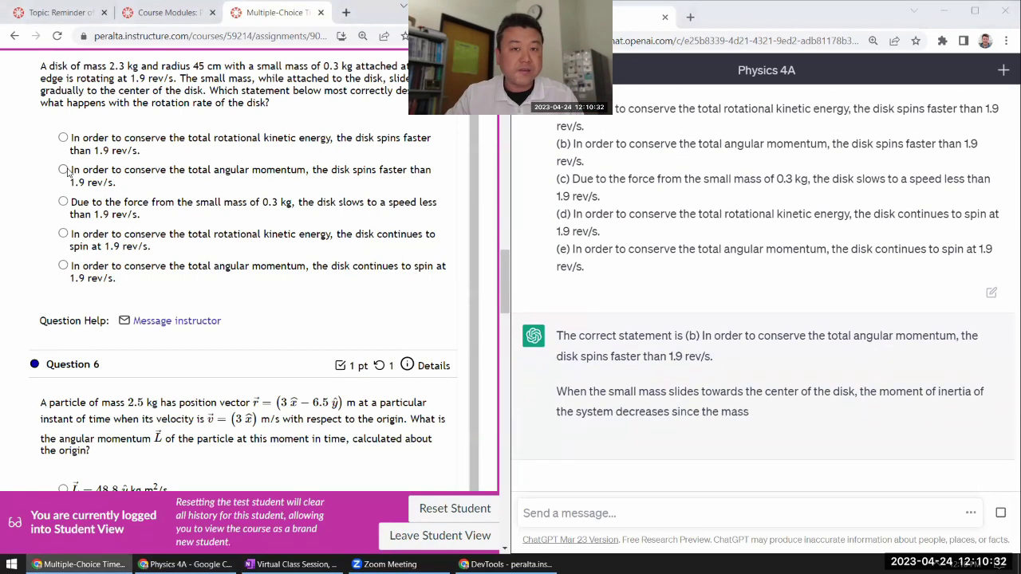
# Copy the Question 6 text on the angular momentum of a particle, including its answer choices, into a new ChatGPT message
pyautogui.scroll(-2, 167, 205)
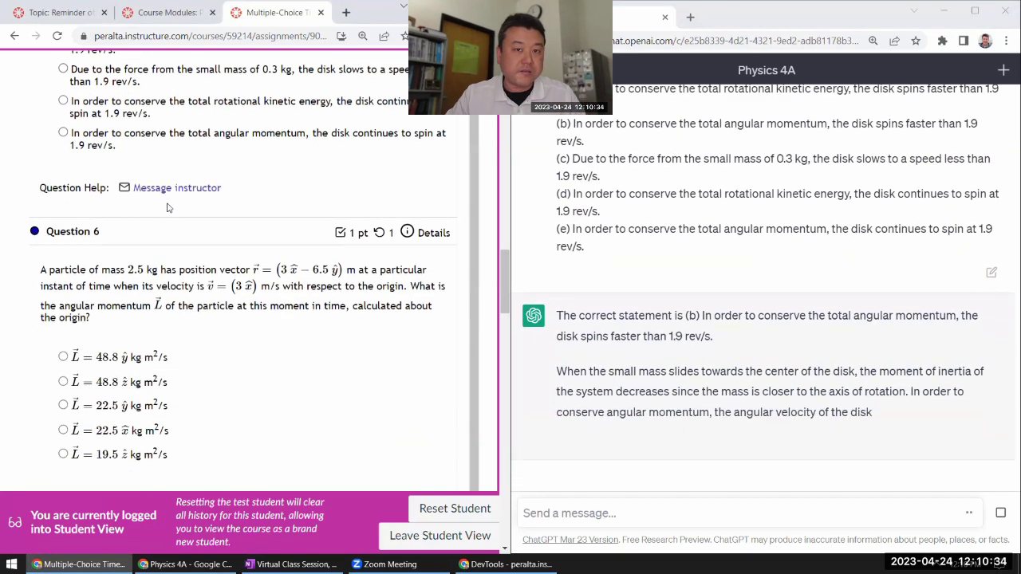
pyautogui.scroll(-1, 239, 256)
pyautogui.moveTo(37, 137); pyautogui.dragTo(222, 318)
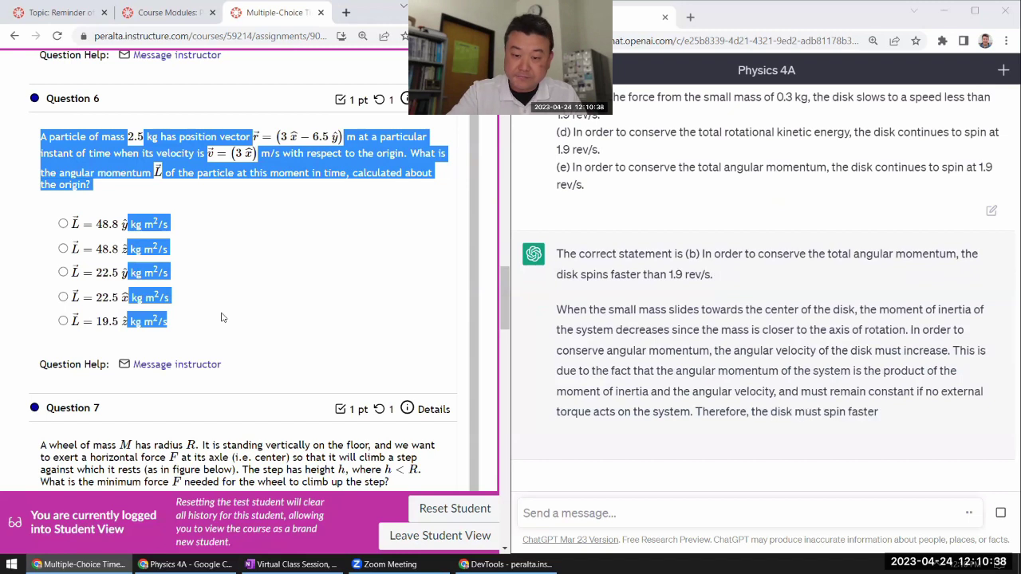
pyautogui.click(645, 526)
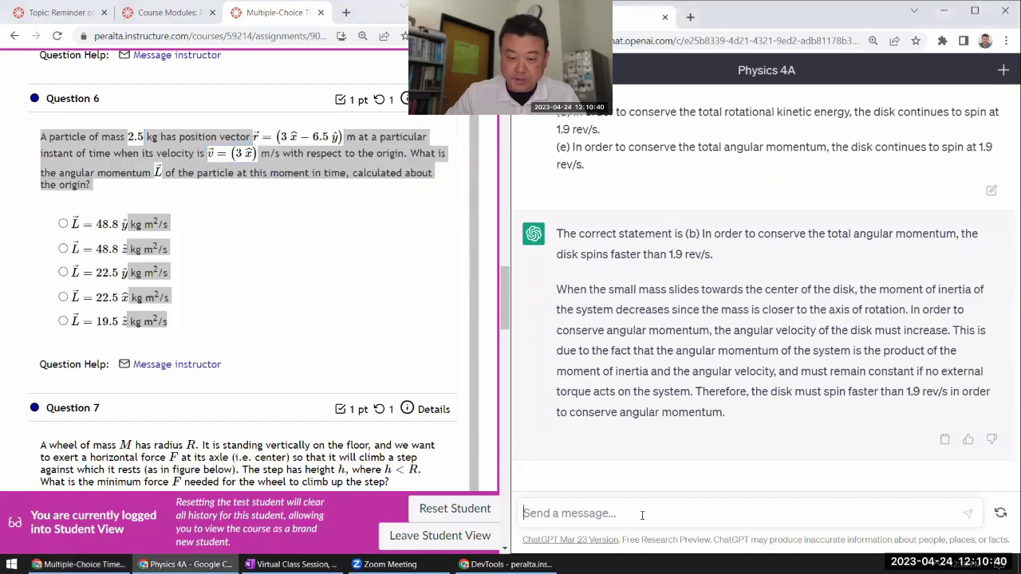
pyautogui.hotkey('ctrl', 'v')
# Restore the mass as 2.5 kg in the Question 6 message and add the position vector r=(3 x-hat - 6.5 y-hat)
pyautogui.hotkey('ctrl', 'Home')
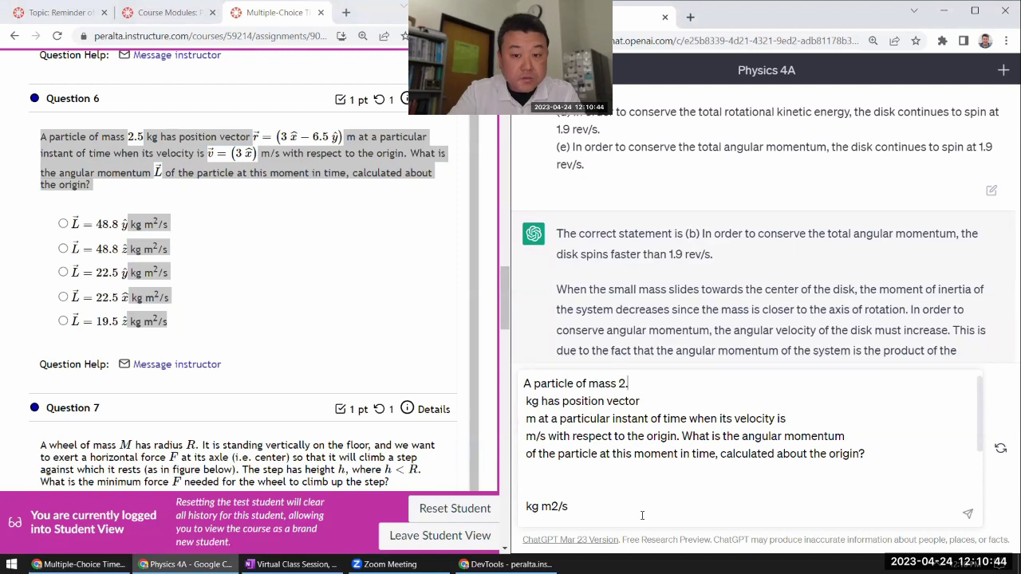
pyautogui.press('Delete')
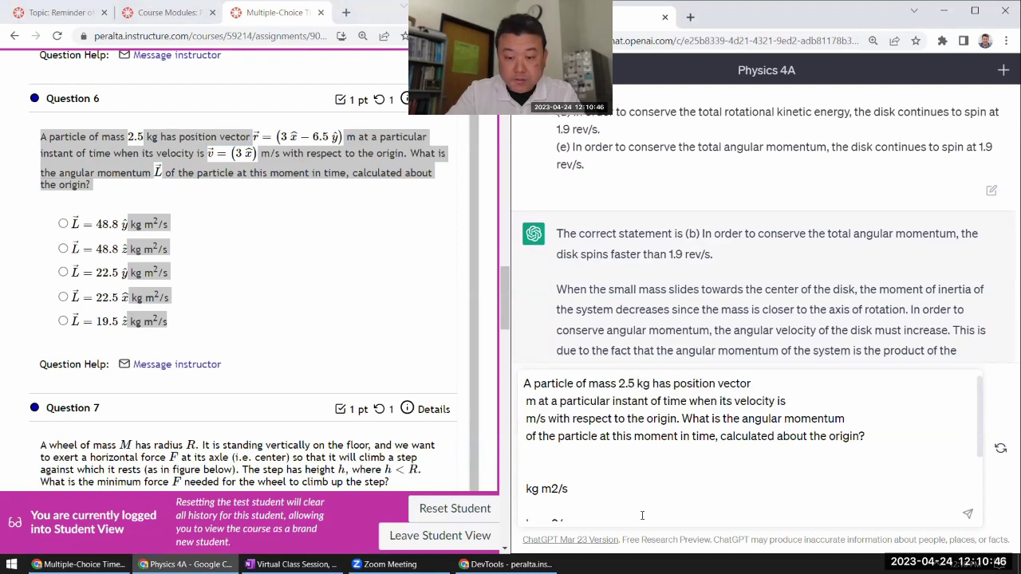
pyautogui.write('=(3 h x-hat - 6.5 y-hat')
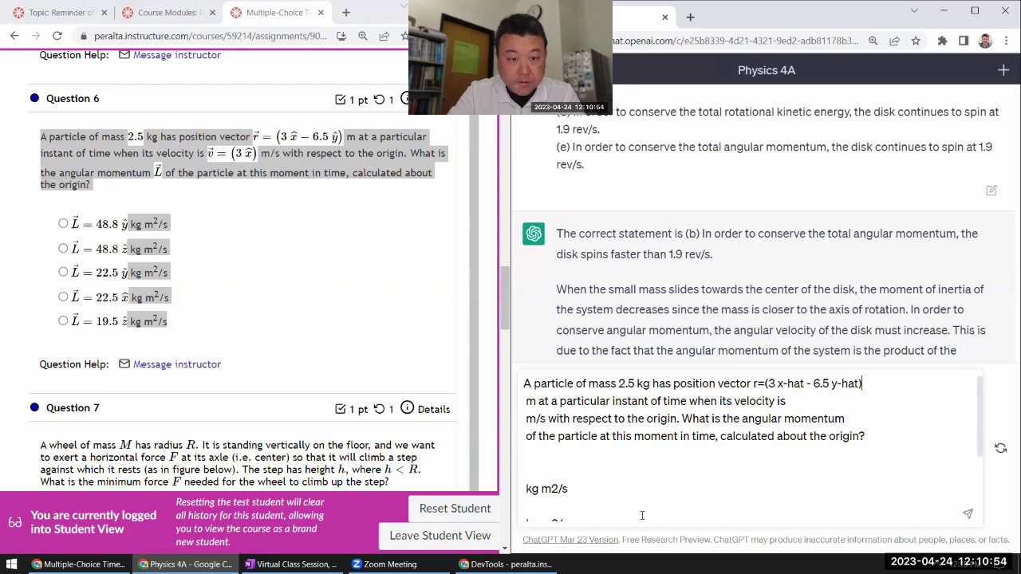
# Add the missing velocity v=3 x-hat and the symbol L to the Question 6 text, joining its broken lines into one paragraph
pyautogui.press('Delete')
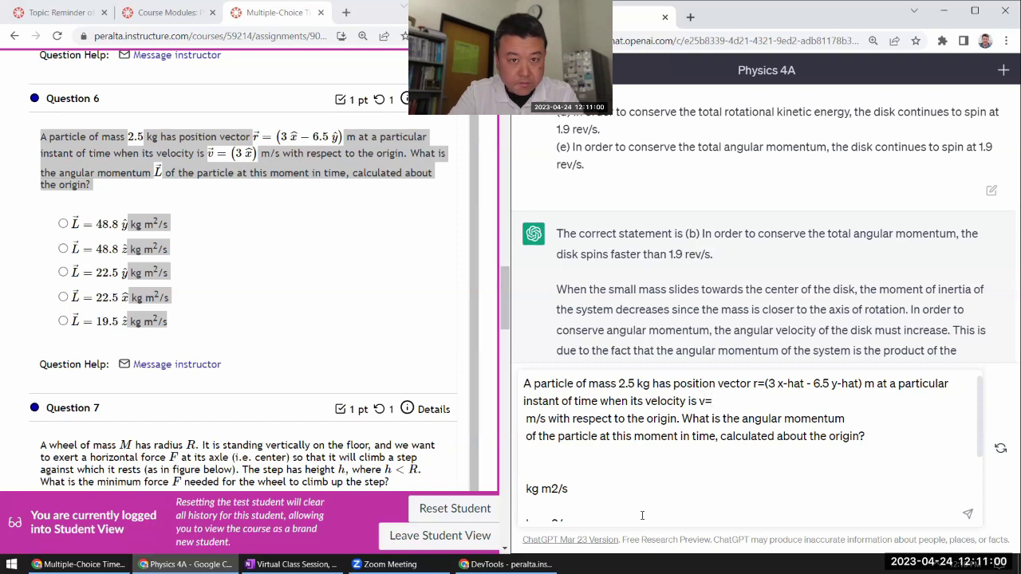
pyautogui.write('-ho')
pyautogui.press('Delete')
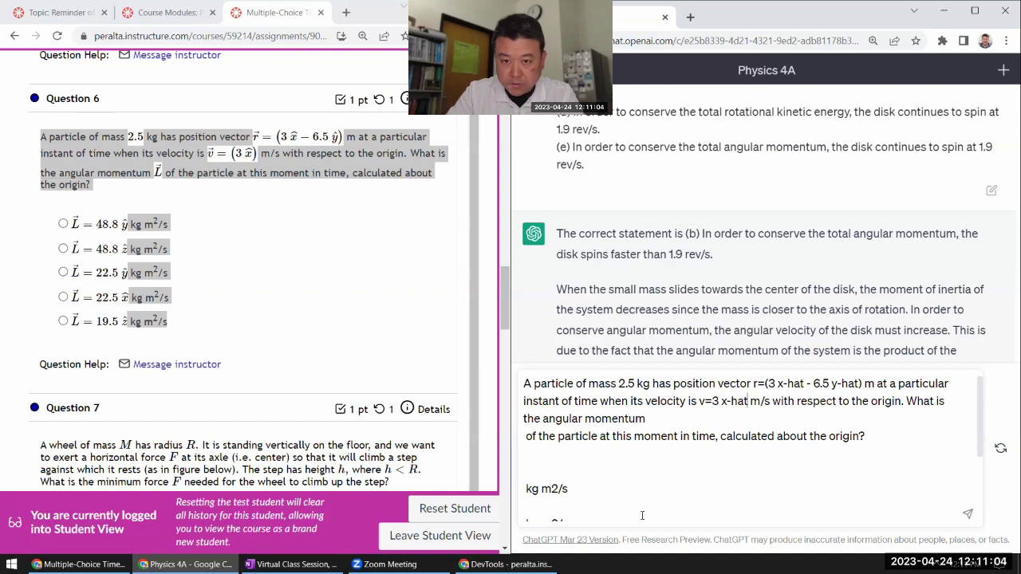
pyautogui.press('Delete')
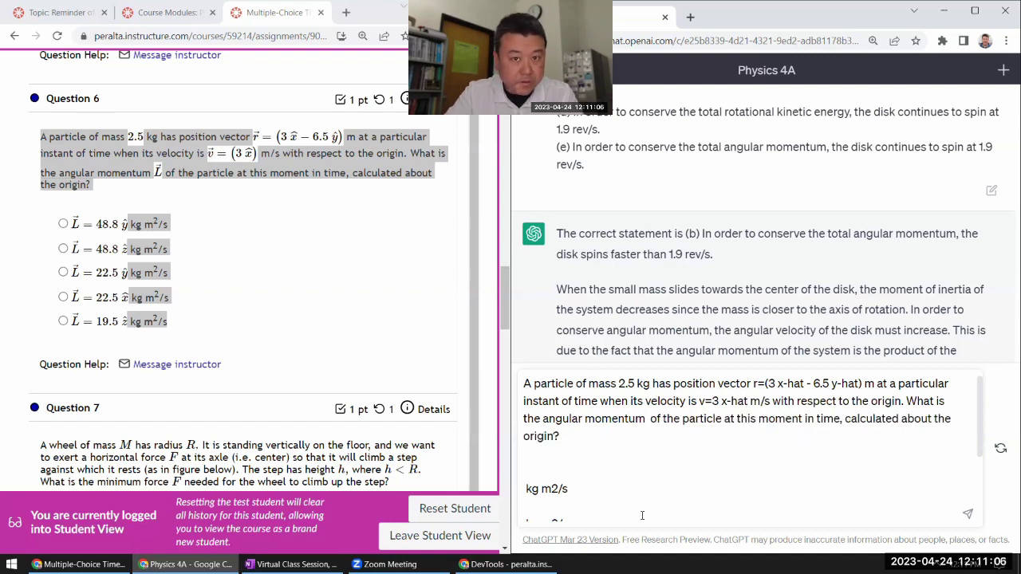
pyautogui.write('L')
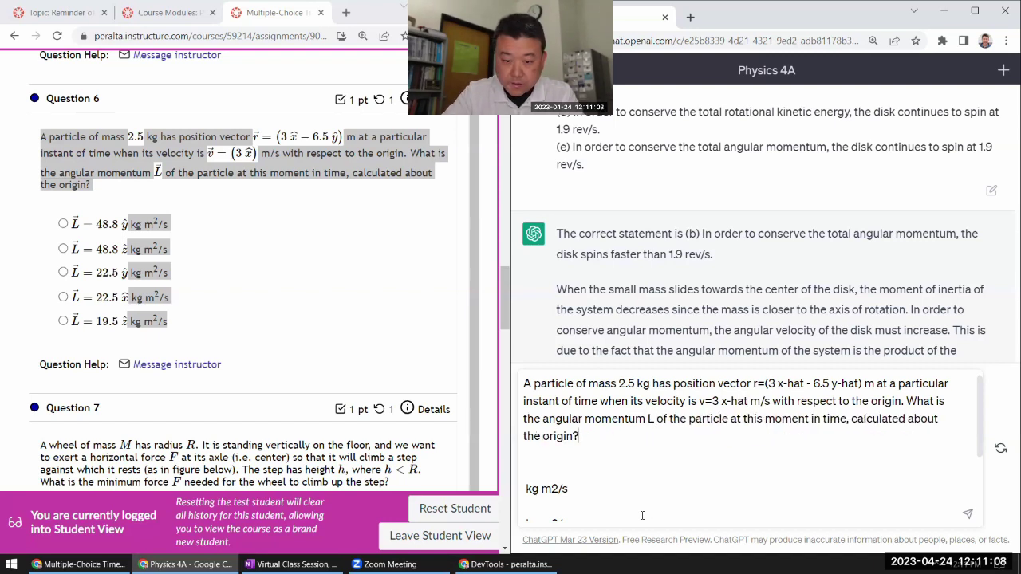
# Remove the extra blank line before the choices and complete the first one as "(a) L = 48.8 y-hat kg m2/s"
pyautogui.press('Delete')
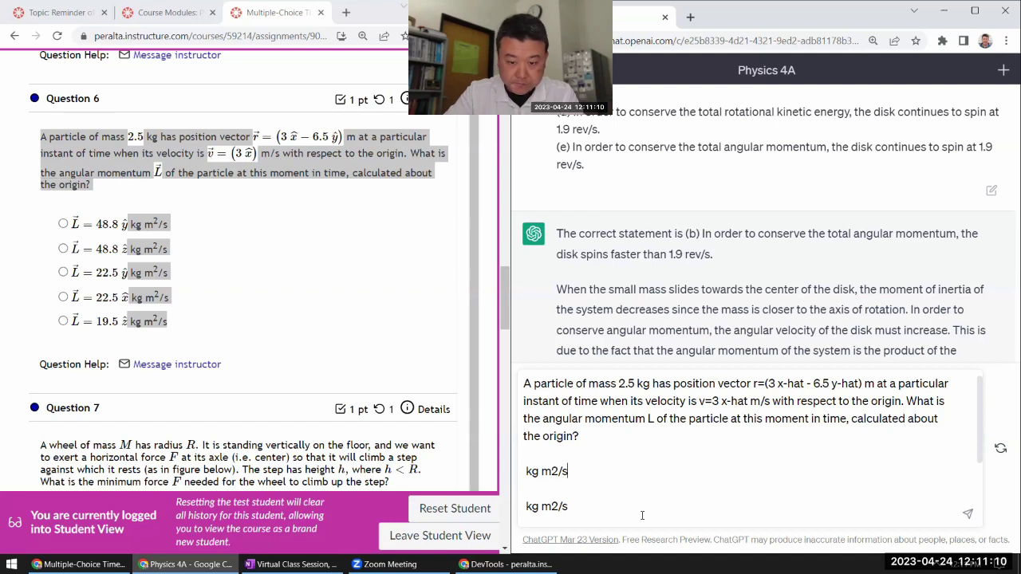
pyautogui.write('a(')
pyautogui.press('BackSpace')
pyautogui.press('BackSpace')
pyautogui.write('(a) L = 4.8')
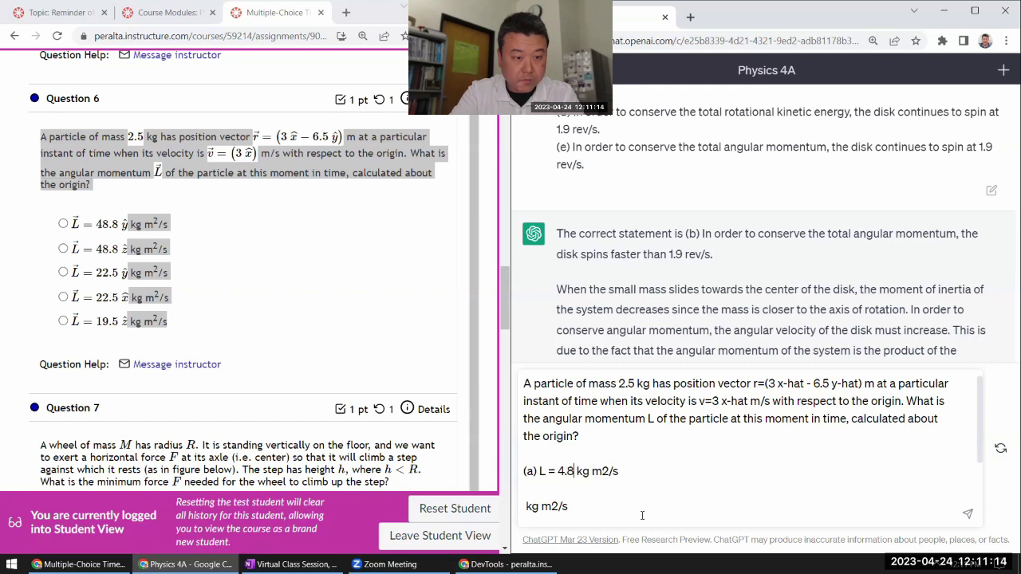
pyautogui.press('BackSpace')
pyautogui.press('BackSpace')
pyautogui.write('8.8 y-')
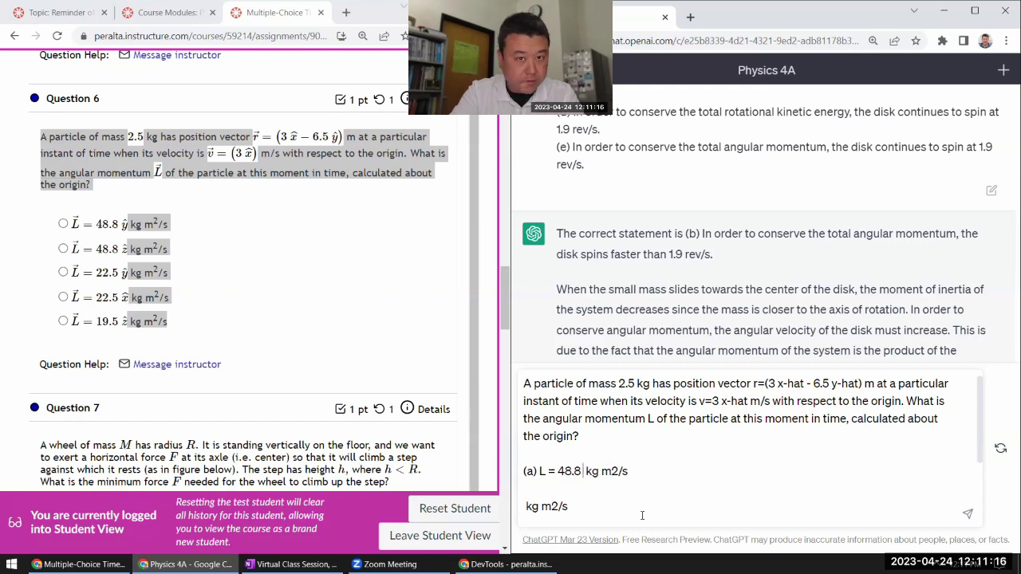
pyautogui.write('hat')
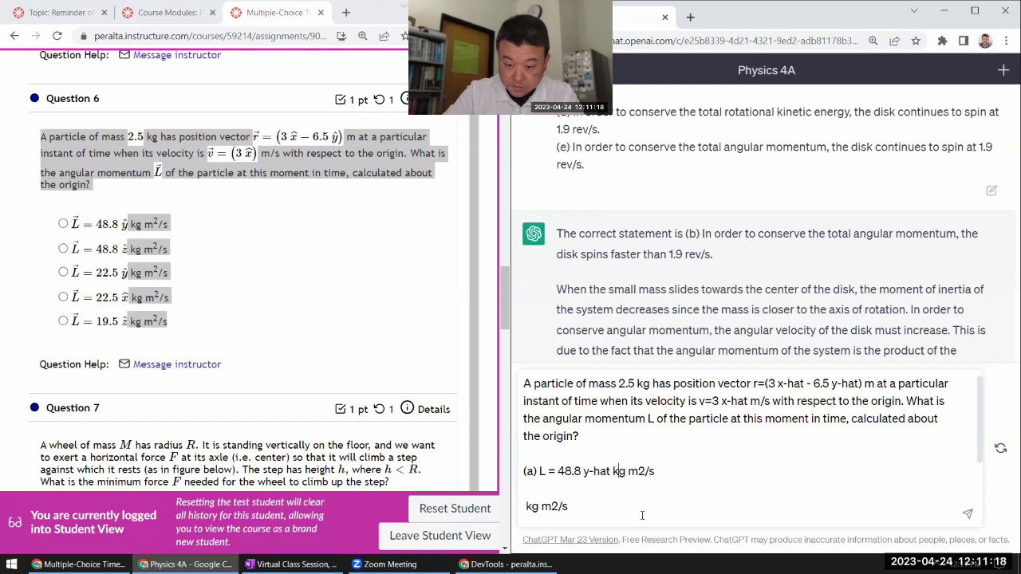
# Complete the second Question 6 choice as "(b) L = 48.8 z-hat kg m2/s", directly below the first
pyautogui.press('Delete')
pyautogui.write('(b) L = ')
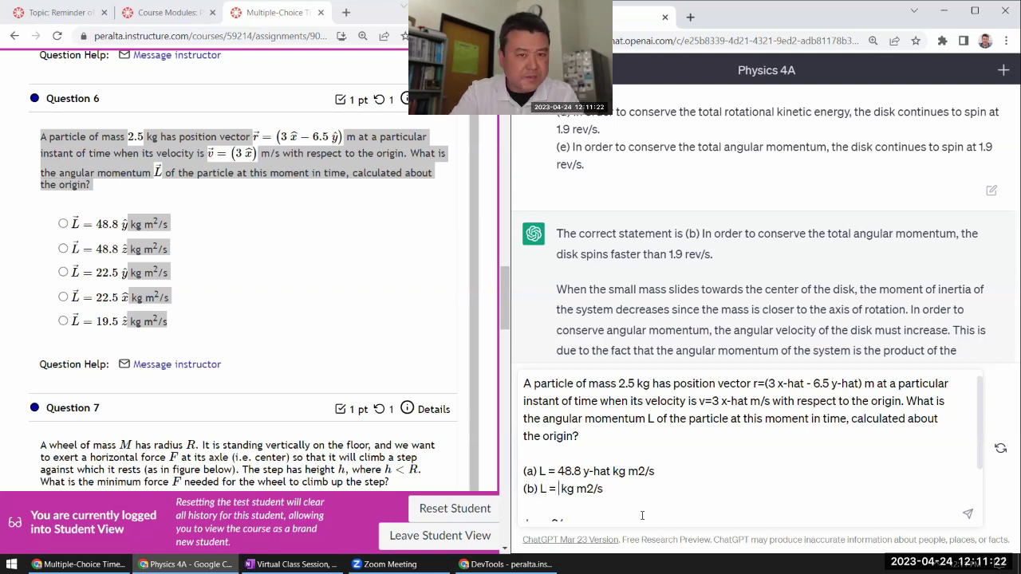
pyautogui.write('48 ')
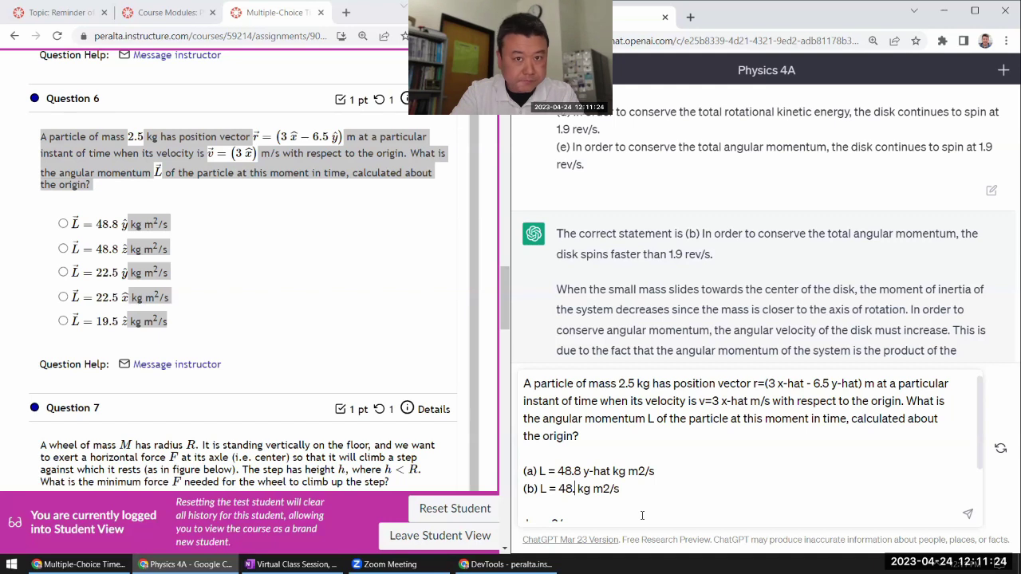
pyautogui.write('.8 z-hat kg m2/s ')
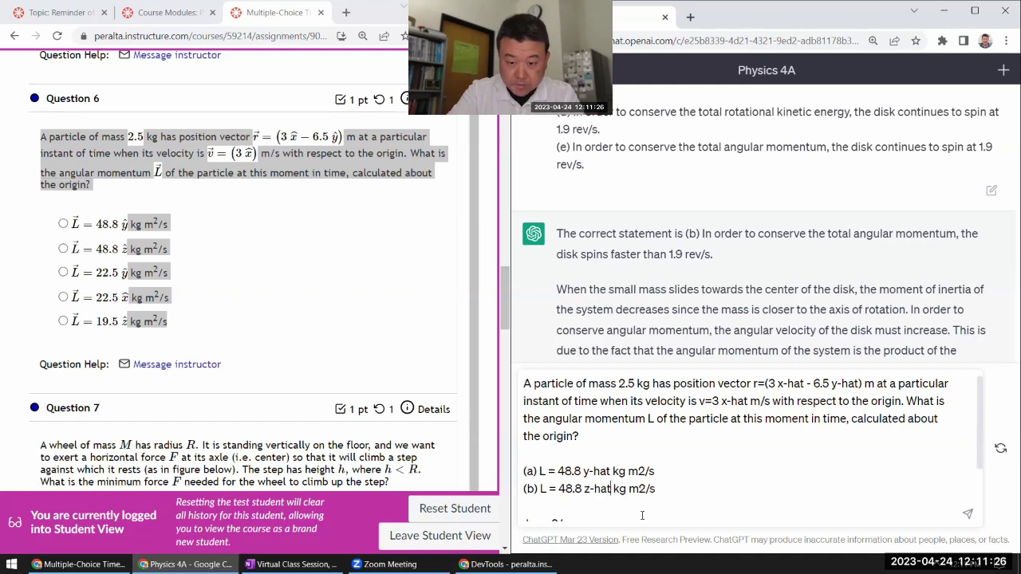
# Complete the third Question 6 choice as "(c) L = 22.5 y-hat kg m2/s", directly below the second
pyautogui.write('(c)')
pyautogui.press('Delete')
pyautogui.write('L = ')
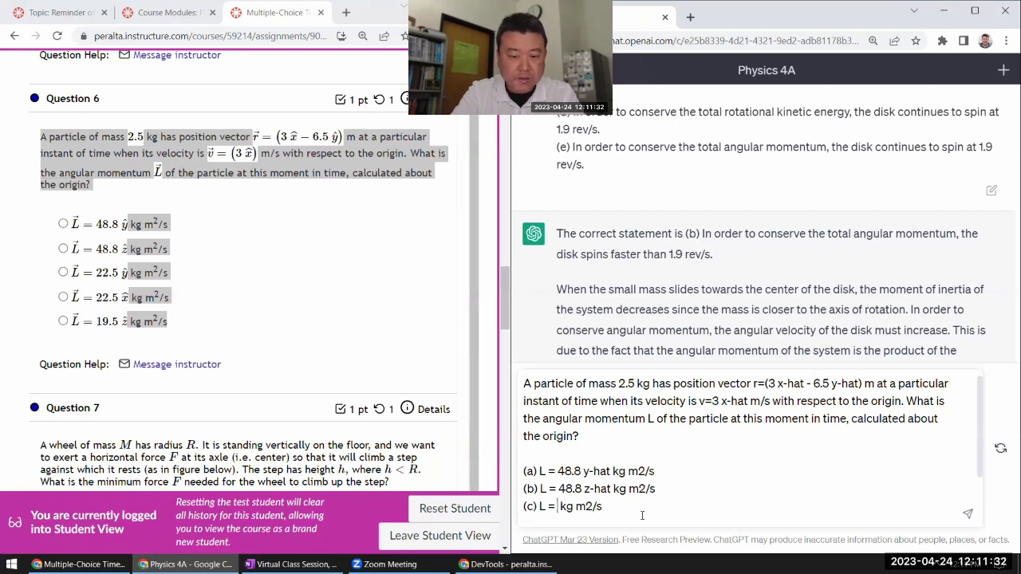
pyautogui.write('22.5  ')
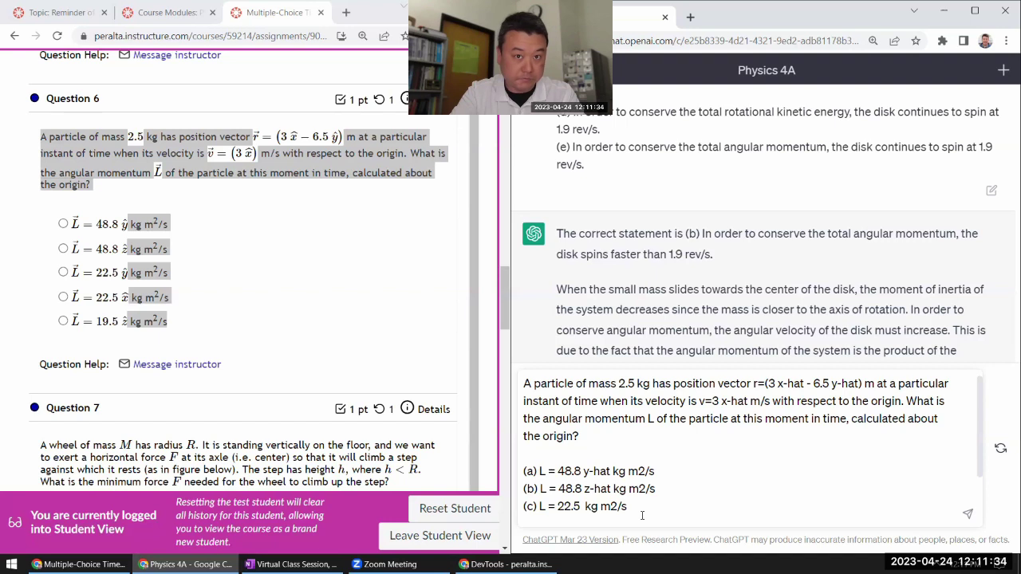
pyautogui.write('y-hat')
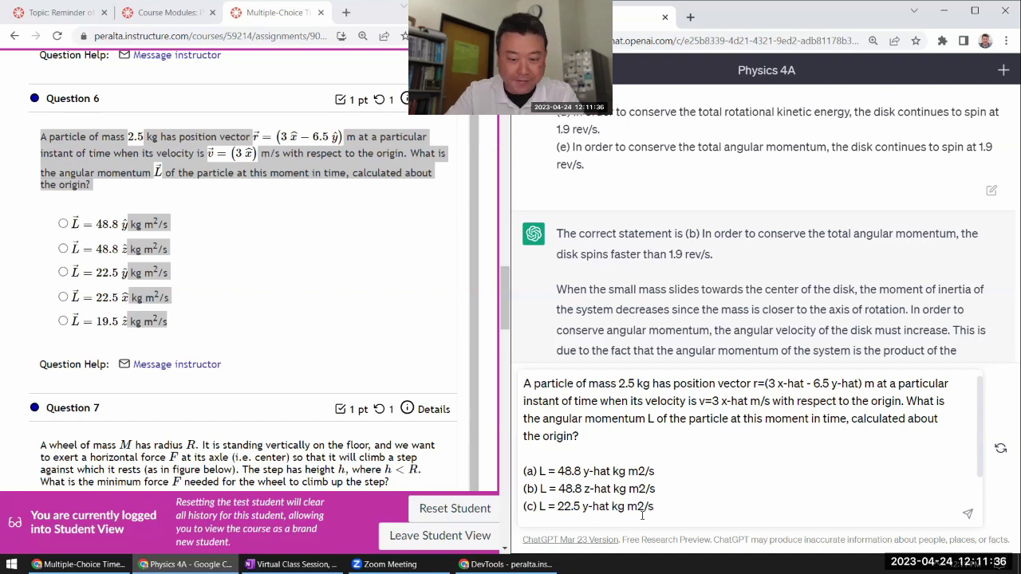
# Complete the fourth Question 6 choice as "(d) L = 22.5 x-hat kg m2/s", directly below the third
pyautogui.press('End')
pyautogui.hotkey('shift', 'Return')
pyautogui.write('(d)')
pyautogui.write('kg m2/s')
pyautogui.write('L = 22.5 x-hat')
# Complete the fifth Question 6 choice as "(e) L = 19.5 z-hat kg m2/s", directly below the fourth
pyautogui.press('End')
pyautogui.hotkey('shift', 'Return')
pyautogui.hotkey('shift', 'Return')
pyautogui.write('kg m2/s')
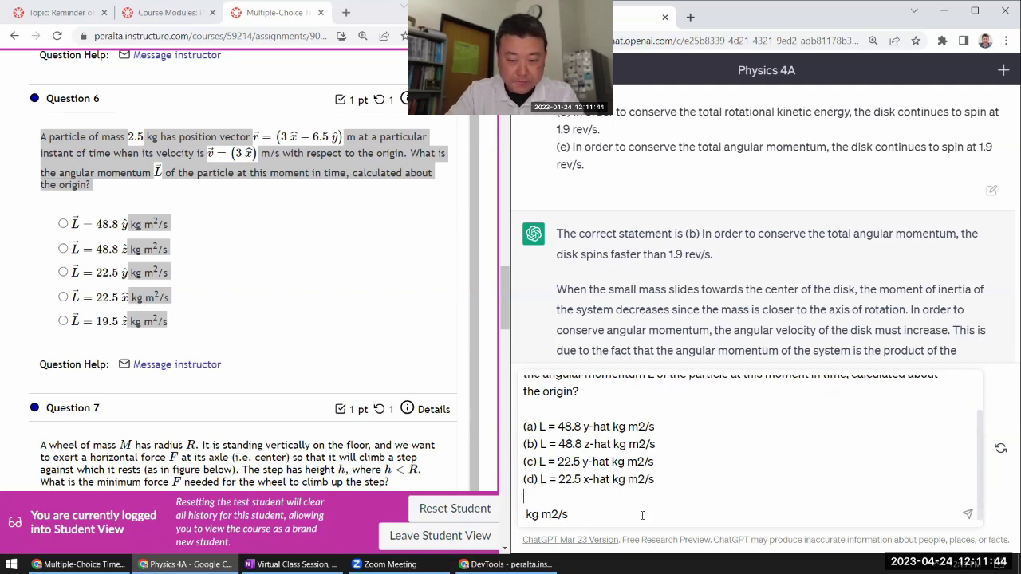
pyautogui.write('(e)')
pyautogui.press('Delete')
pyautogui.write('L = 19')
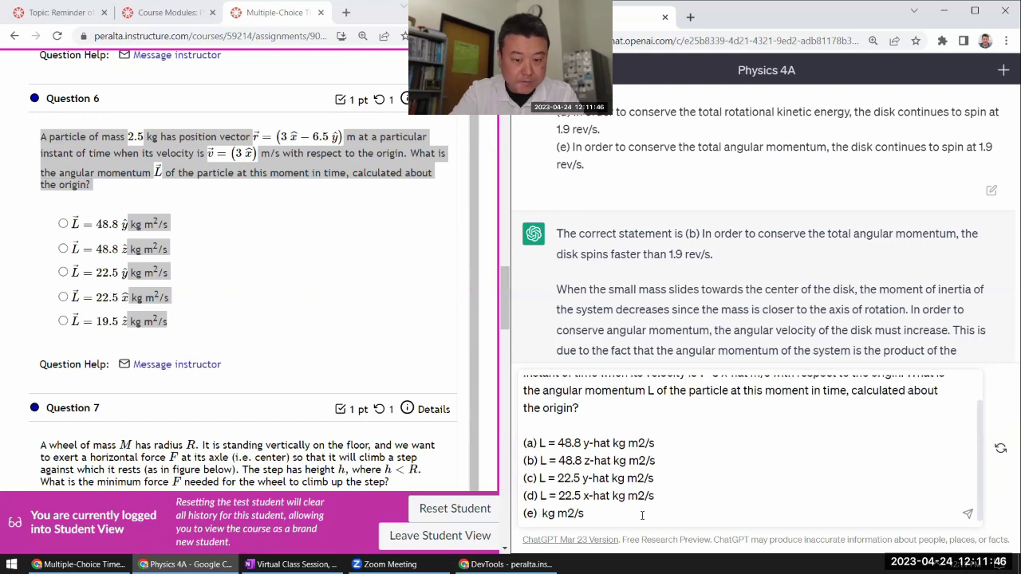
pyautogui.write('.5 z-hat')
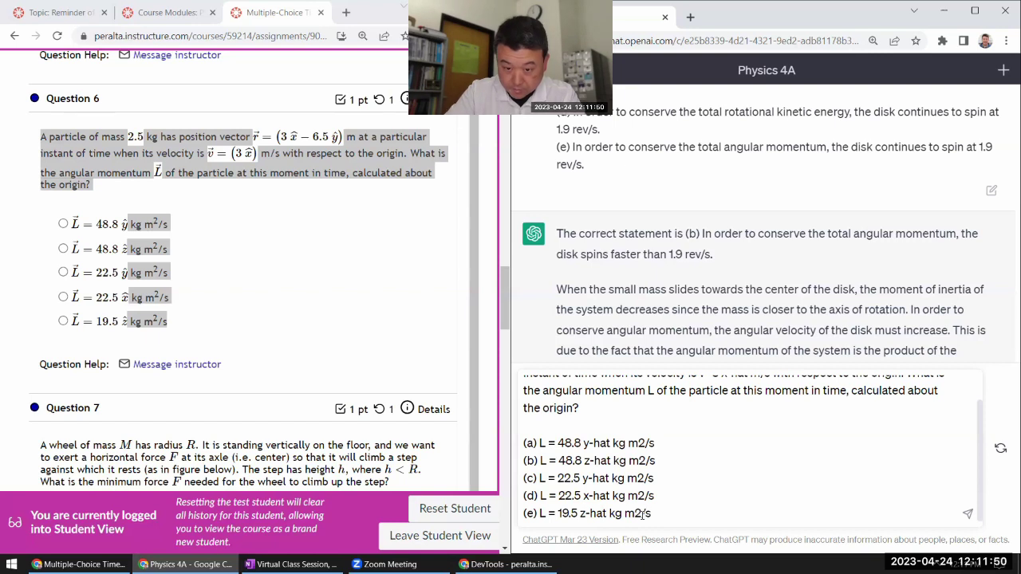
# Send the completed Question 6 prompt with its five lettered choices to ChatGPT
pyautogui.click(967, 513)
pyautogui.scroll(3, 768, 273)
pyautogui.scroll(-2, 768, 273)
pyautogui.scroll(3, 262, 276)
pyautogui.scroll(-3, 262, 275)
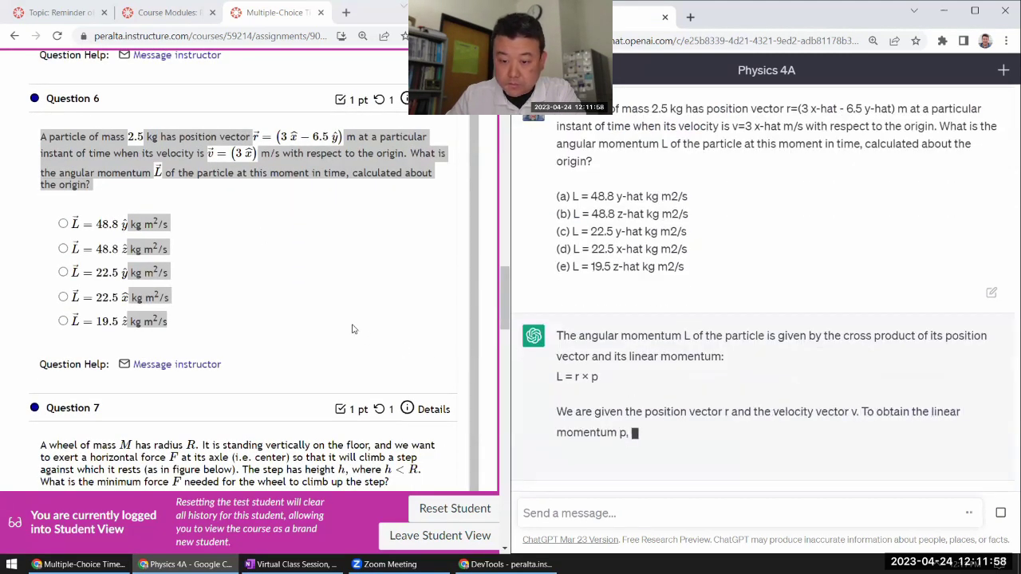
# Answer Question 6 in the assessment with choice (b), L = 48.8 z-hat kg m2/s
pyautogui.scroll(-1, 353, 324)
pyautogui.click(310, 269)
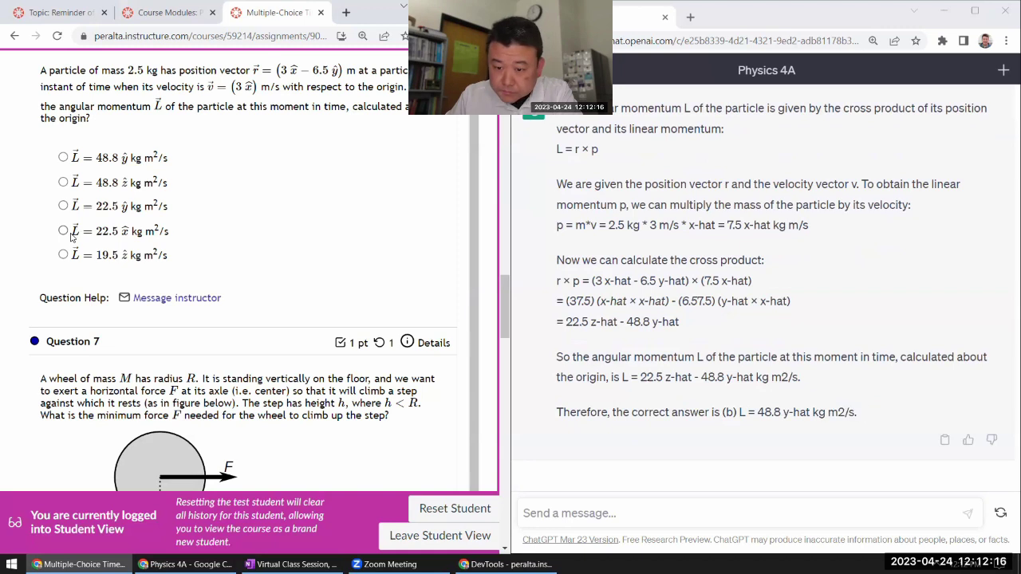
pyautogui.click(64, 183)
pyautogui.scroll(-3, 158, 229)
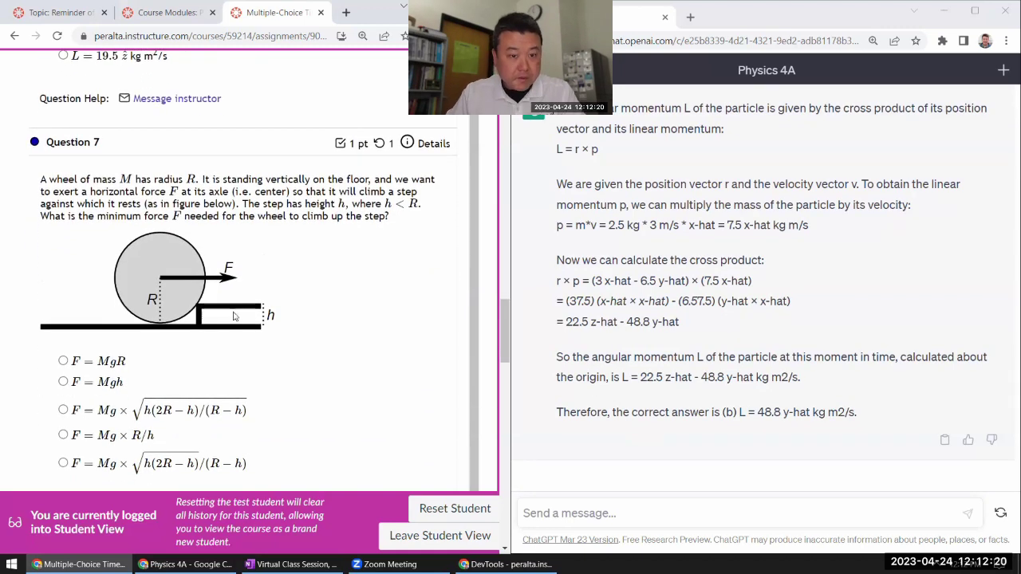
pyautogui.scroll(-1, 102, 220)
pyautogui.moveTo(42, 114); pyautogui.dragTo(286, 280)
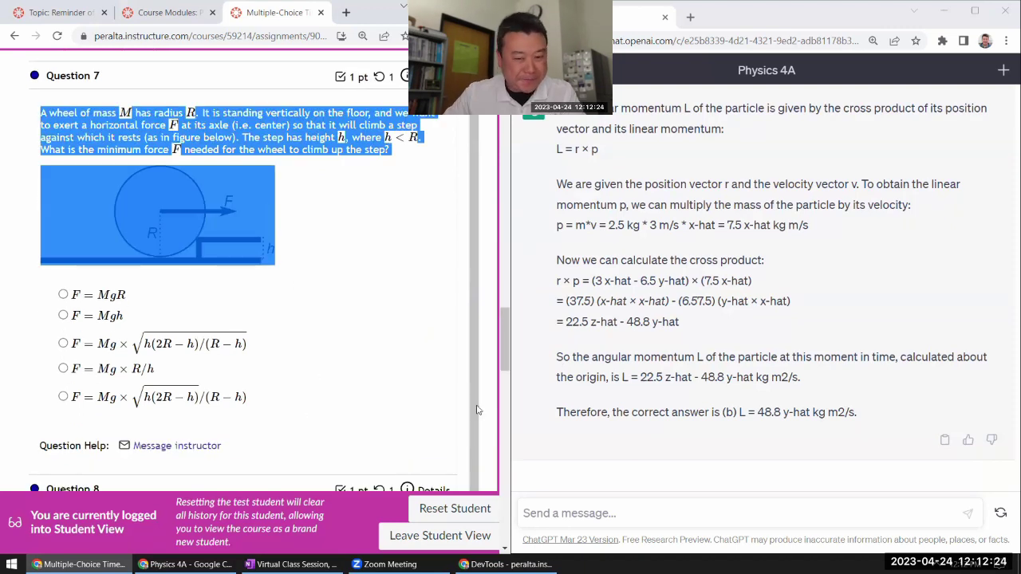
# Copy the Question 8 pulley text with its five choices and paste it into the ChatGPT message
pyautogui.scroll(-5, 403, 392)
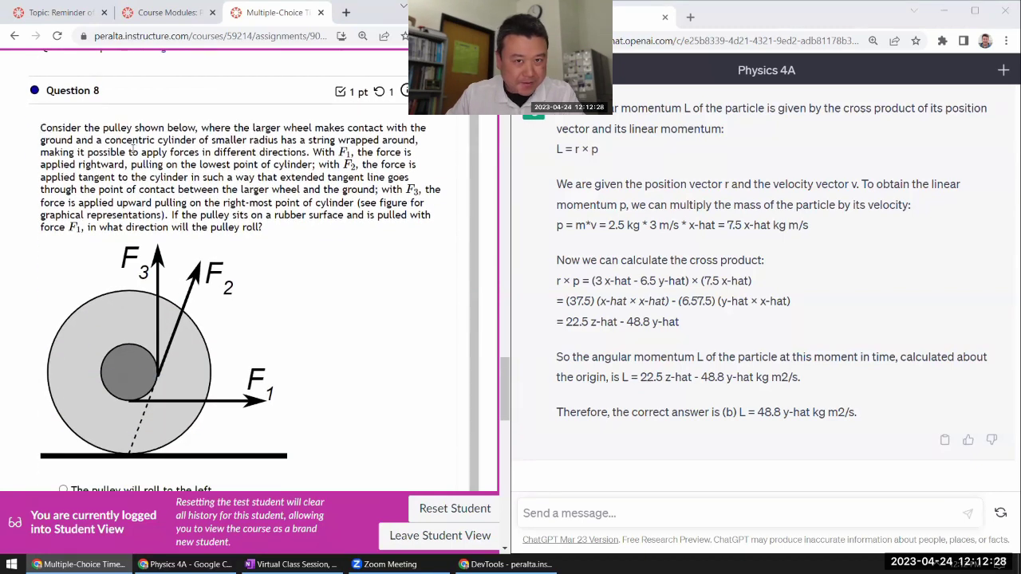
pyautogui.moveTo(40, 127); pyautogui.dragTo(358, 366)
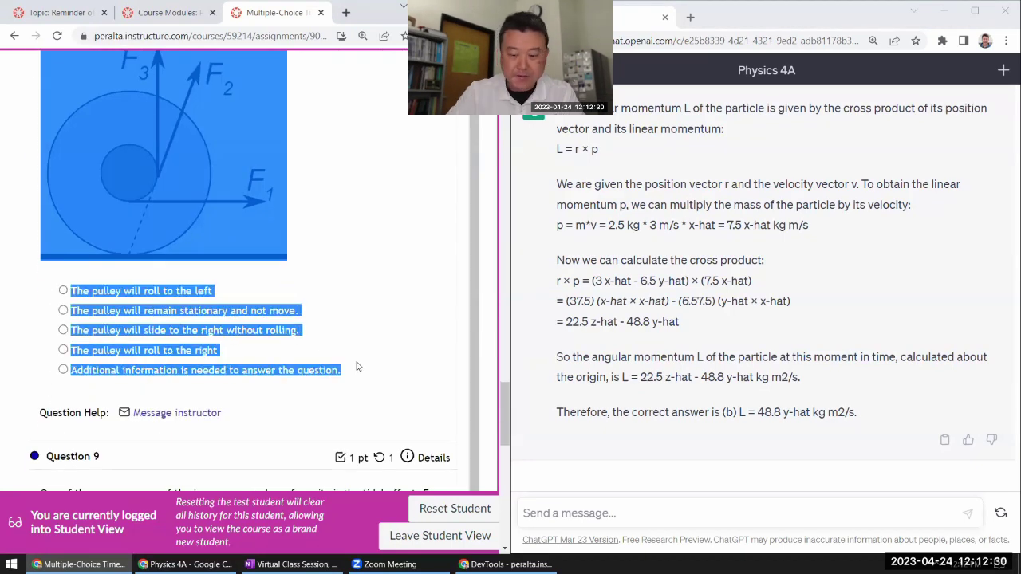
pyautogui.click(638, 512)
pyautogui.hotkey('ctrl', 'v')
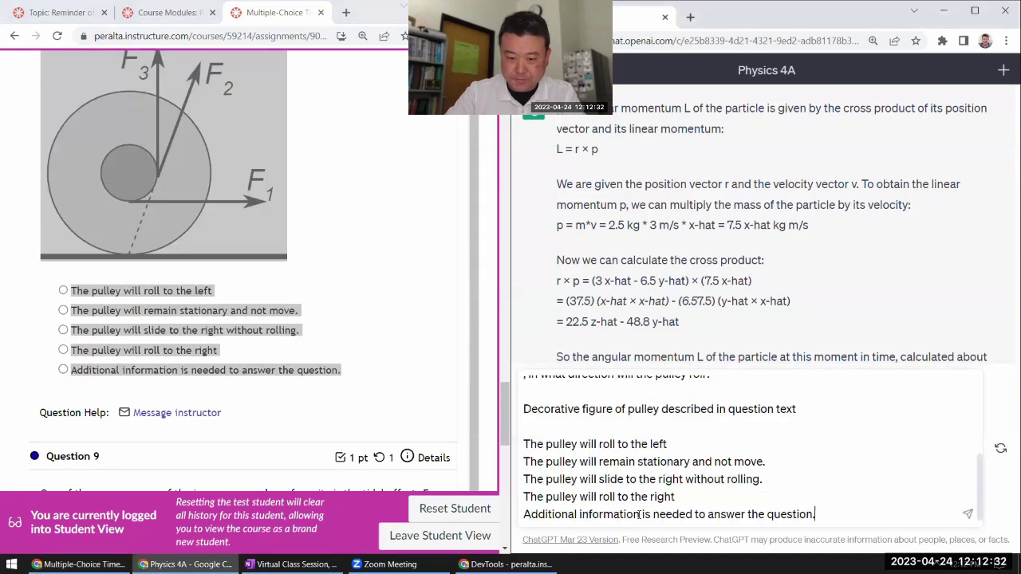
# Insert the missing force symbols F1, F2 and F3 after each "With" in the Question 8 text, joining the broken lines
pyautogui.hotkey('ctrl', 'Home')
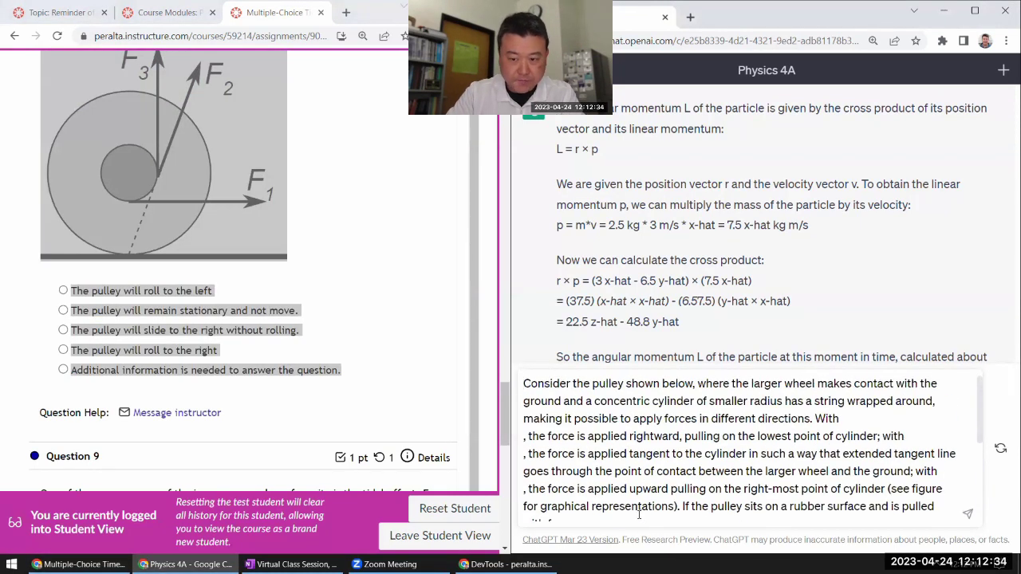
pyautogui.scroll(4, 368, 327)
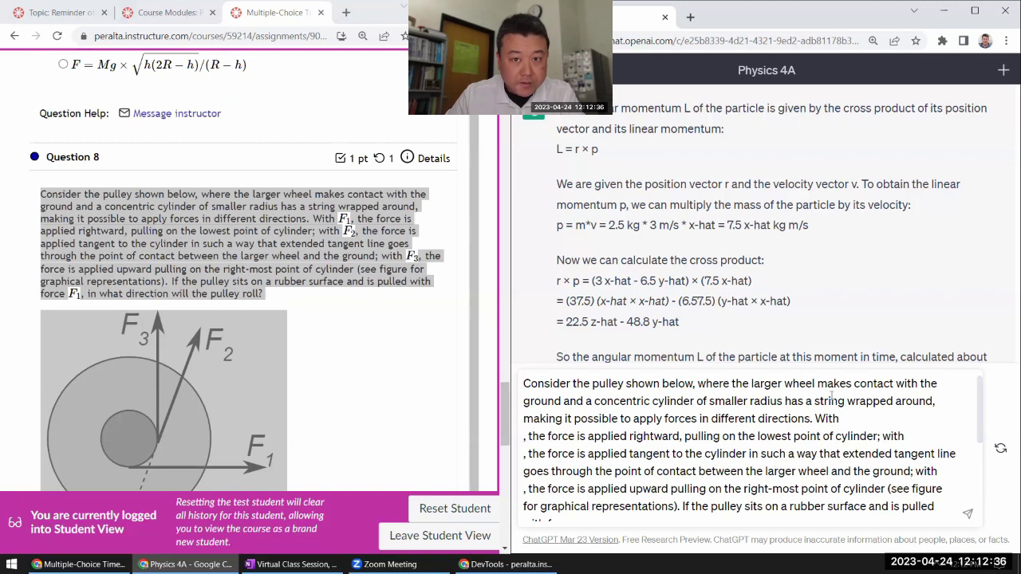
pyautogui.click(852, 418)
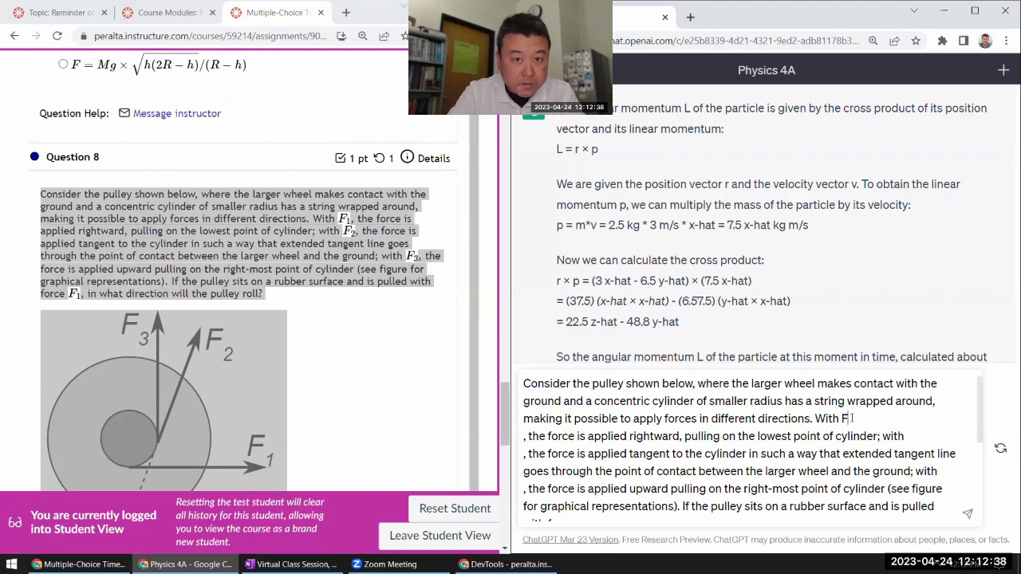
pyautogui.press('Delete')
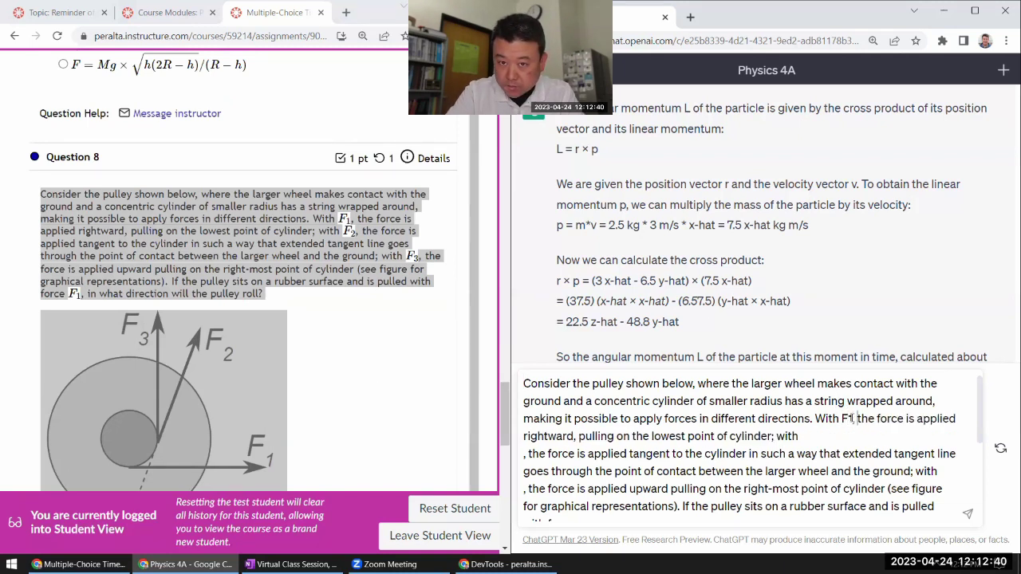
pyautogui.write('F2')
pyautogui.press('Delete')
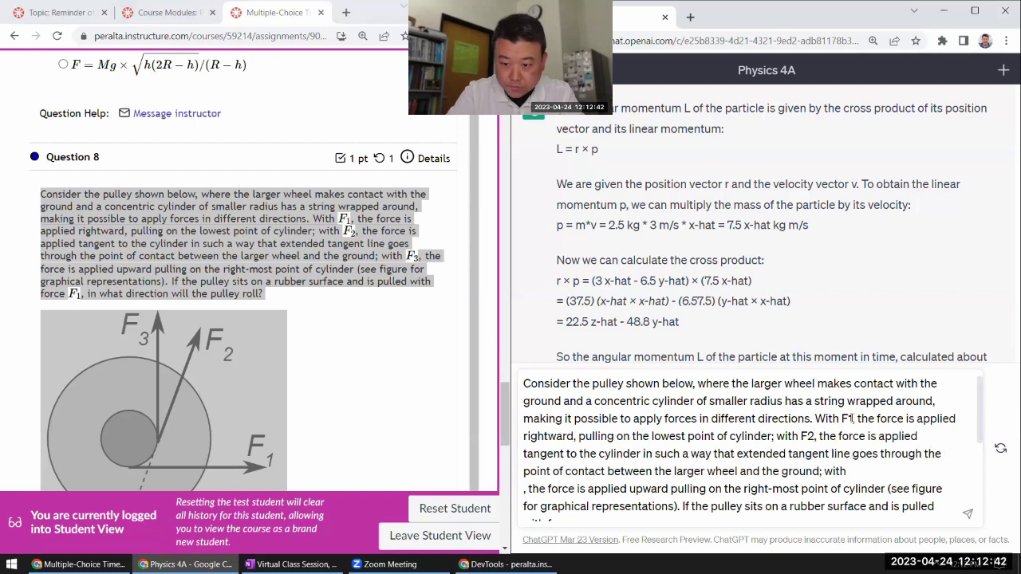
pyautogui.write('F3')
pyautogui.press('Delete')
# Insert the missing F1 after "pulled with force" in the last sentence of the Question 8 text, joining the broken line
pyautogui.hotkey('ctrl', 'End')
pyautogui.press('Down')
pyautogui.press('Down')
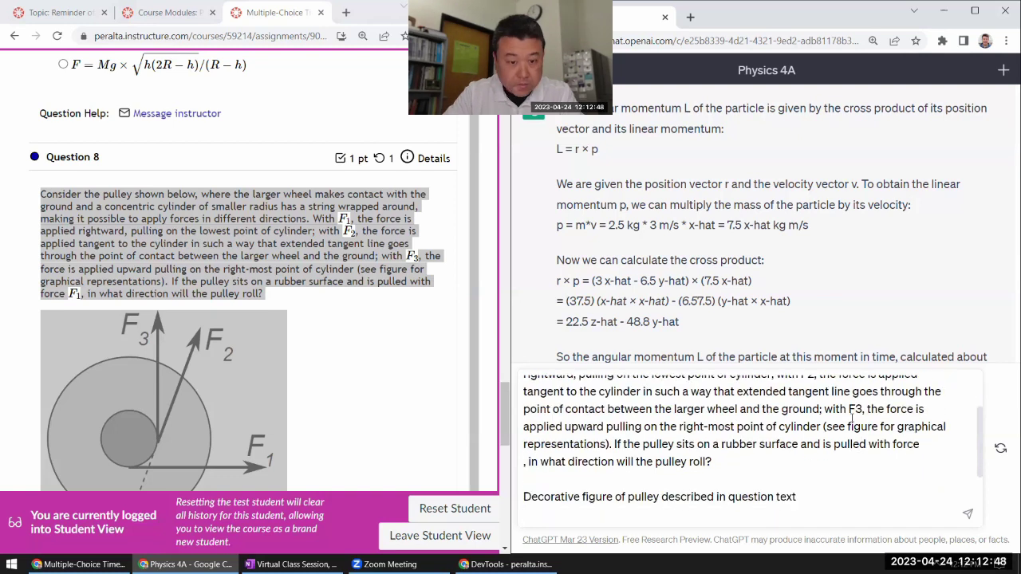
pyautogui.press('End')
pyautogui.write('F1')
pyautogui.press('Delete')
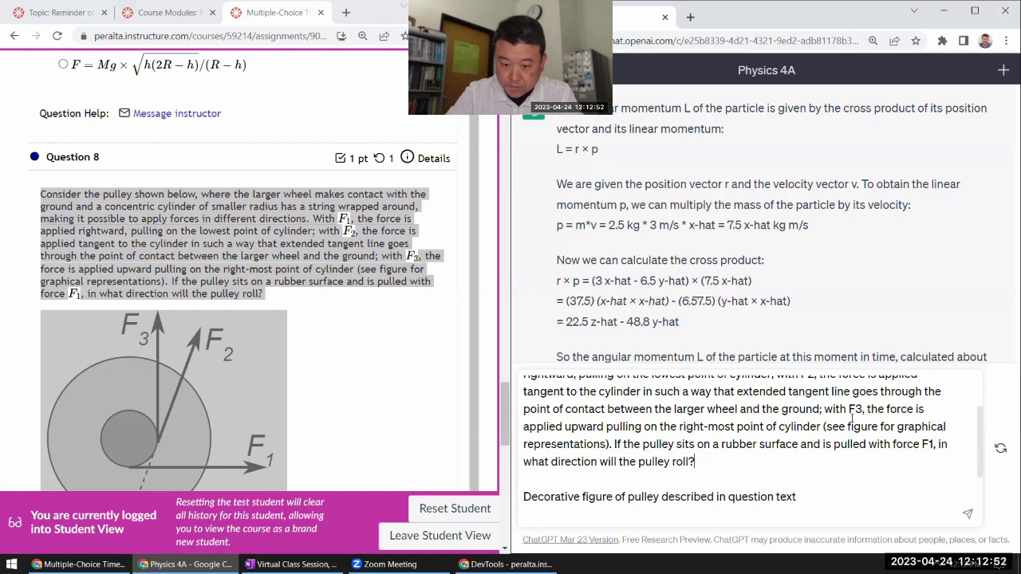
# Prefix the five Question 8 choices with the letters (a), (b), (c), (d) and (e)
pyautogui.hotkey('ctrl', 'End')
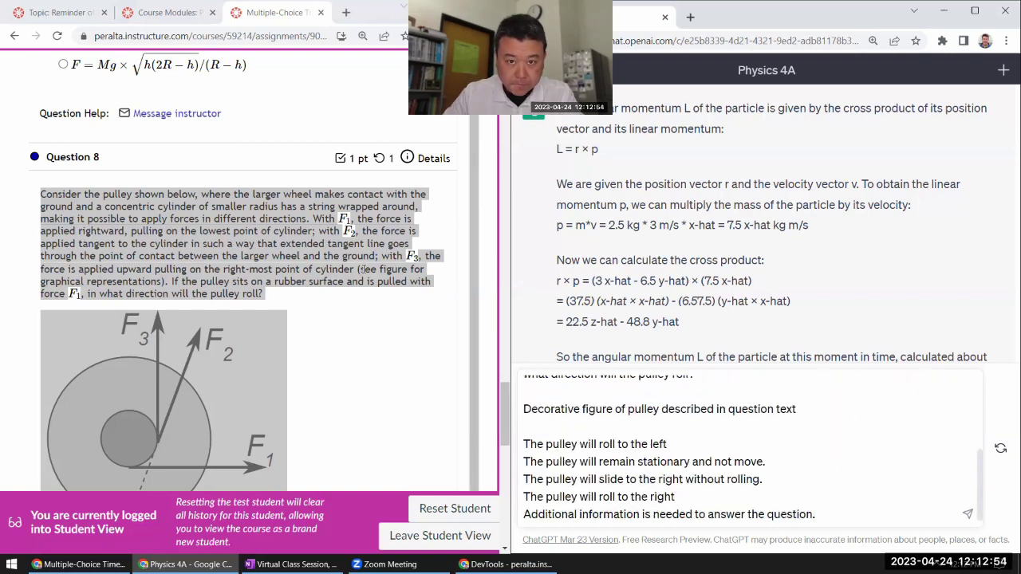
pyautogui.scroll(-3, 363, 269)
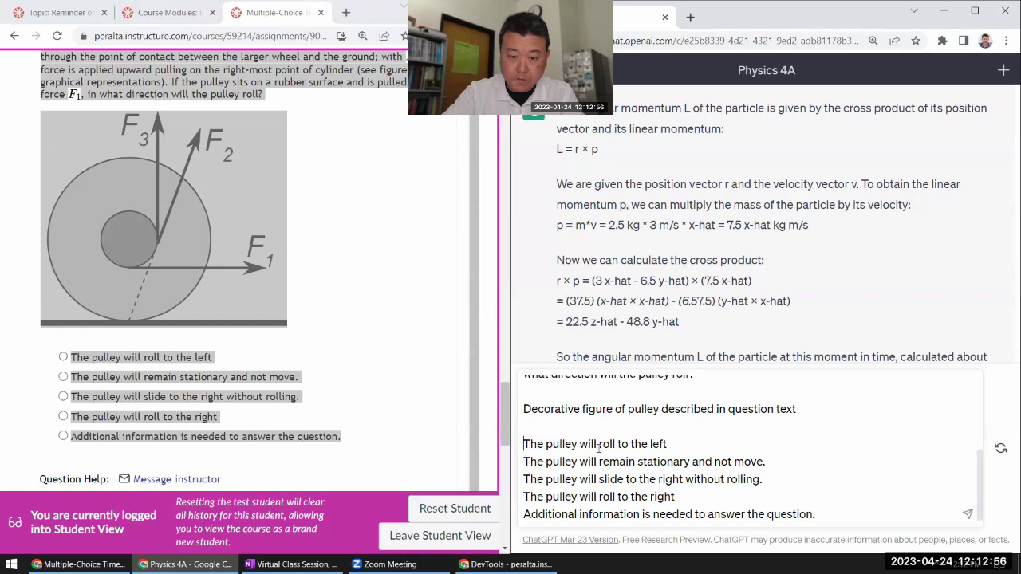
pyautogui.write('(a)')
pyautogui.press('Down')
pyautogui.write('(b) ')
pyautogui.write('(c)')
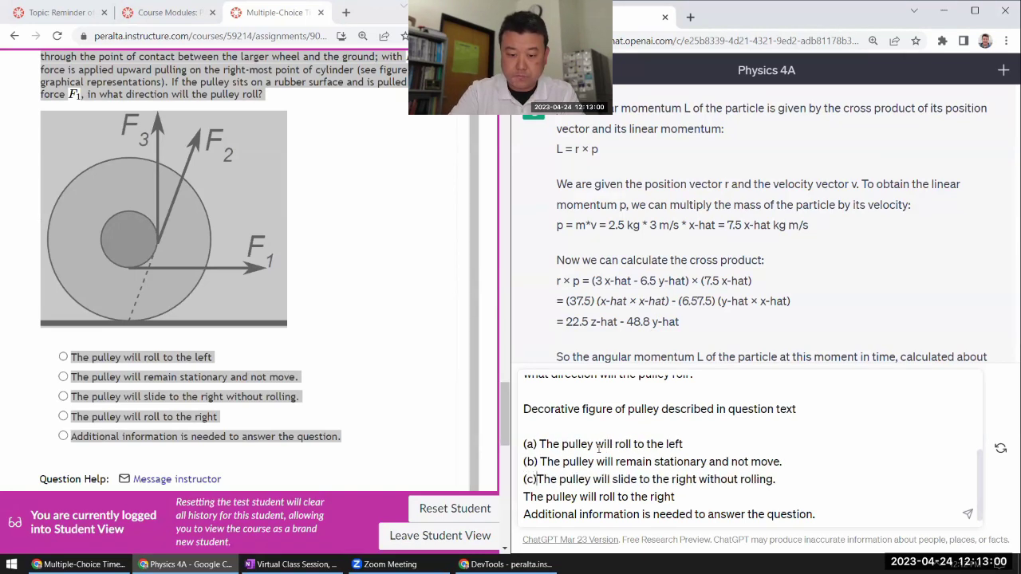
pyautogui.press('Down')
pyautogui.write('(d) ')
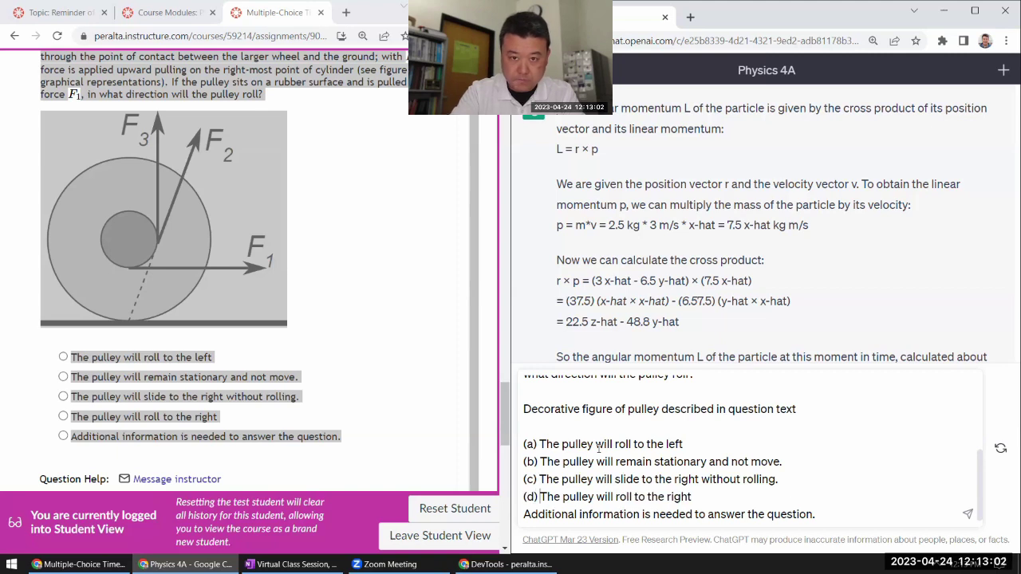
pyautogui.write('(e)')
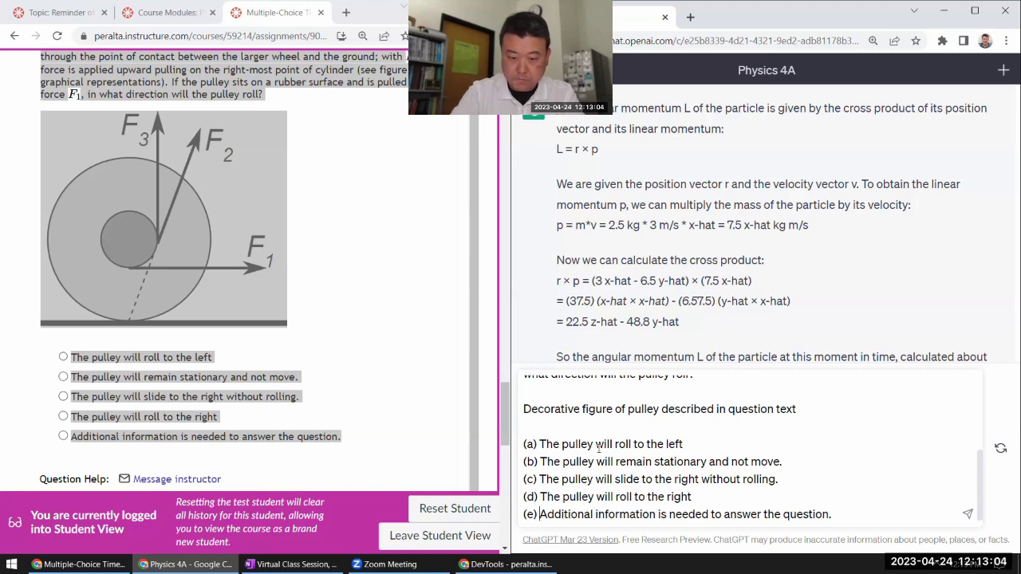
# Send the Question 8 prompt and answer Question 8 in the assessment with "The pulley will roll to the left"
pyautogui.press('Return')
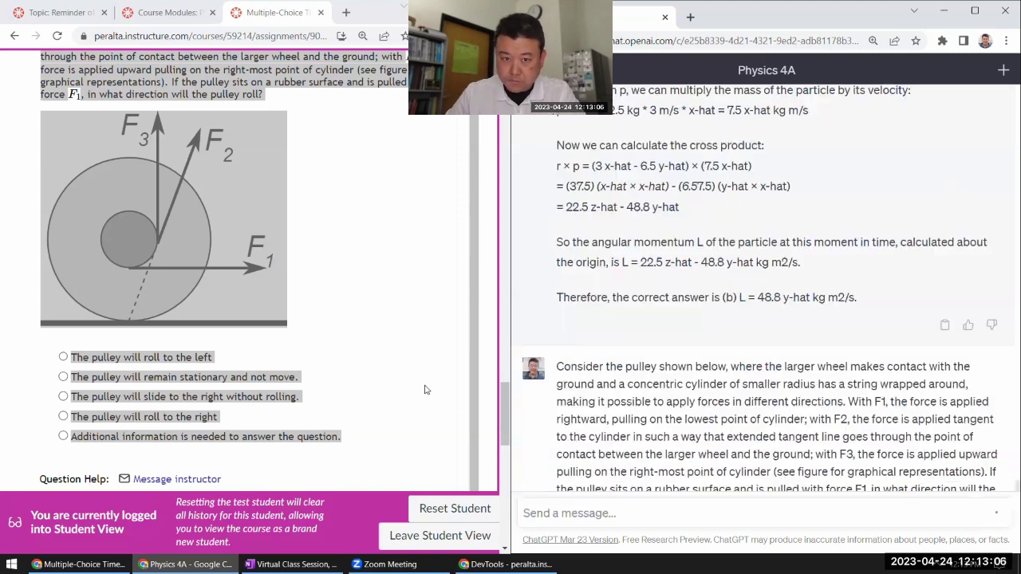
pyautogui.click(422, 385)
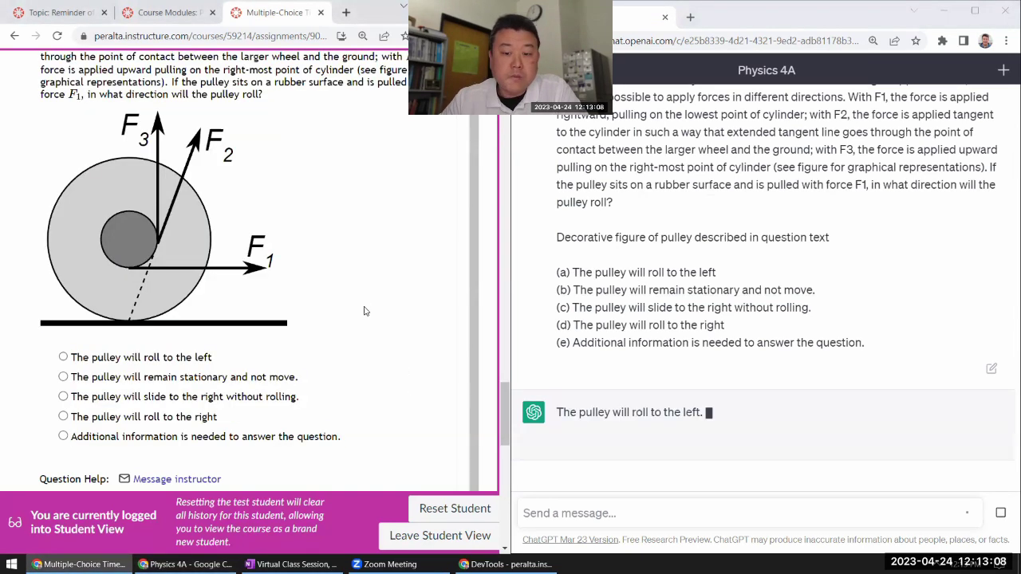
pyautogui.click(80, 357)
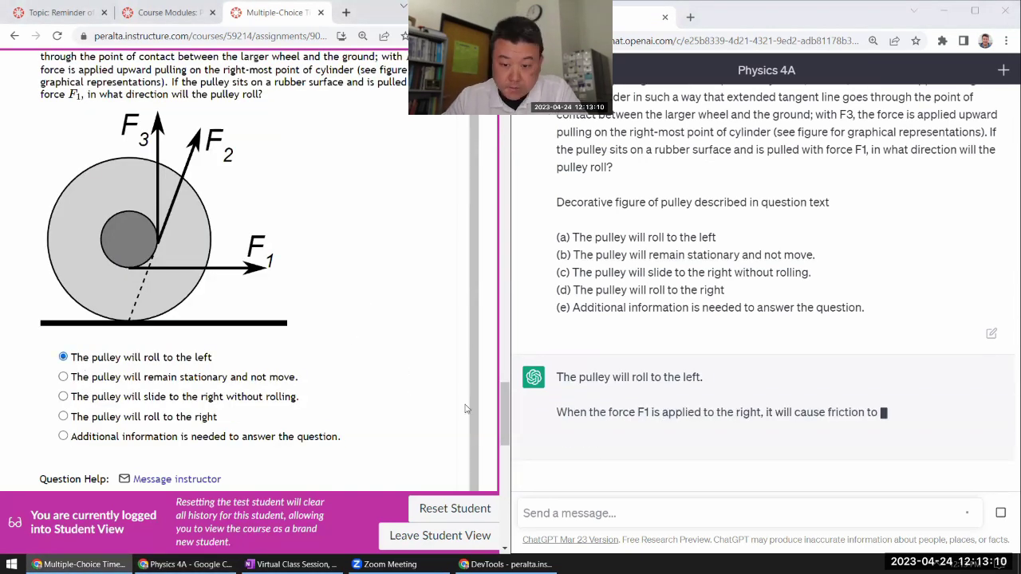
# Copy the Question 9 tidal effect text with its four choices and paste it into the ChatGPT message
pyautogui.scroll(-1, 316, 401)
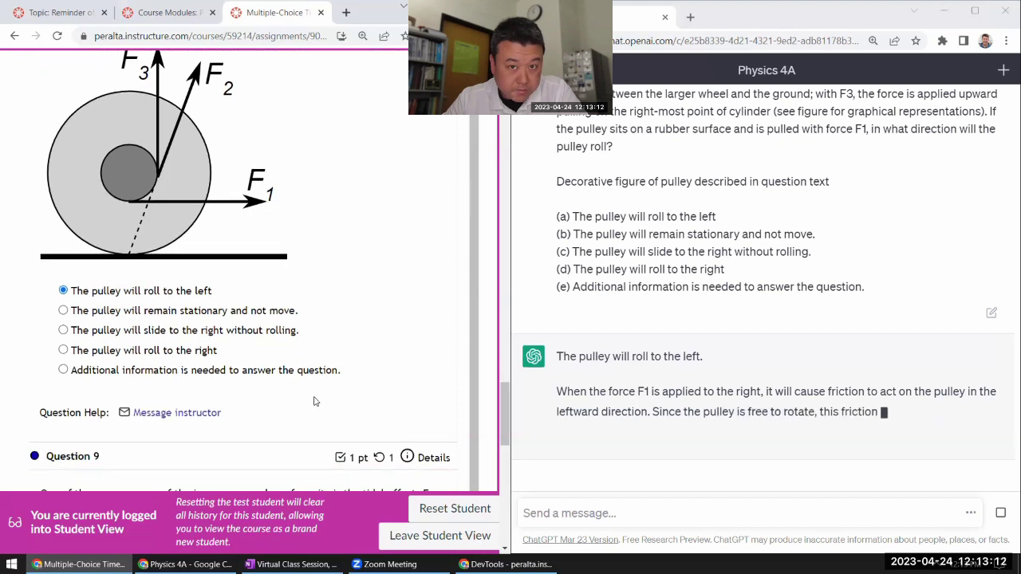
pyautogui.scroll(-6, 406, 356)
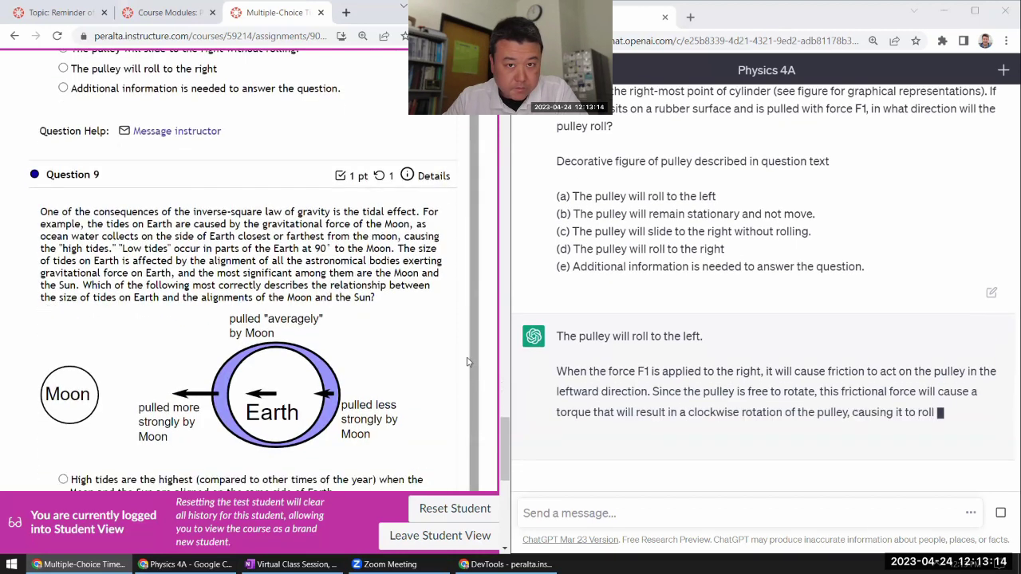
pyautogui.moveTo(40, 94); pyautogui.dragTo(272, 253)
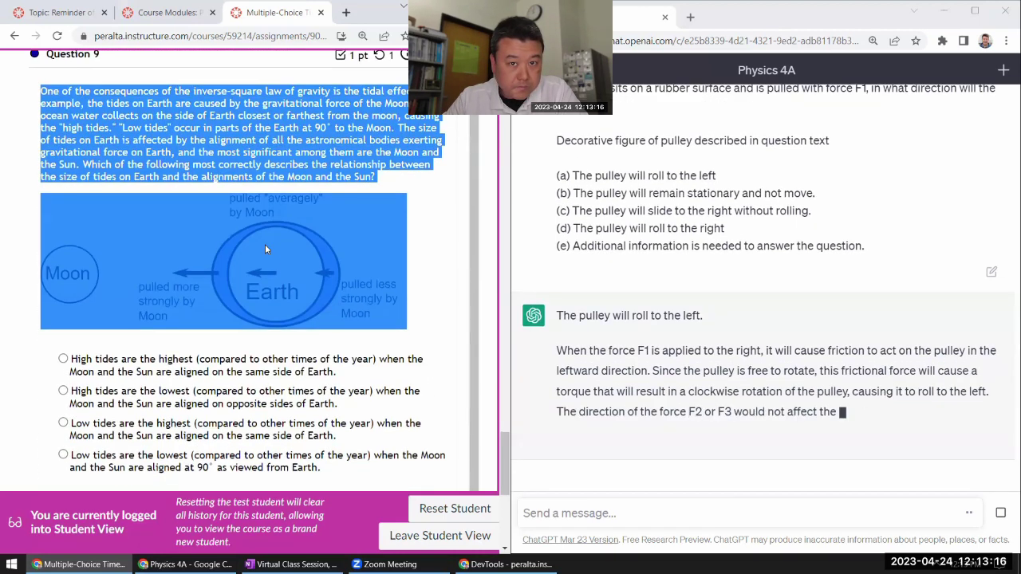
pyautogui.scroll(-1, 437, 399)
pyautogui.moveTo(436, 399); pyautogui.dragTo(437, 403)
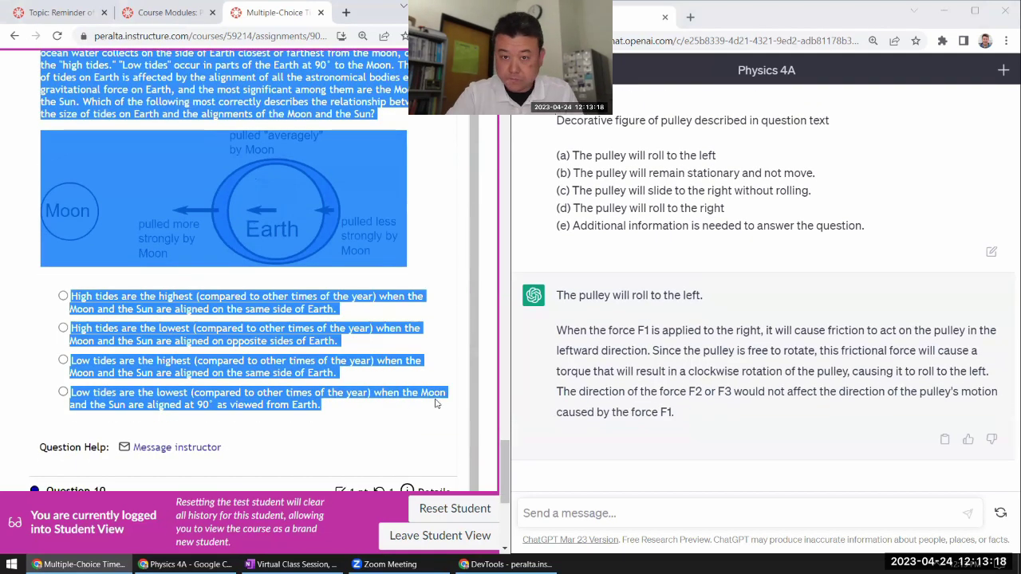
pyautogui.click(720, 413)
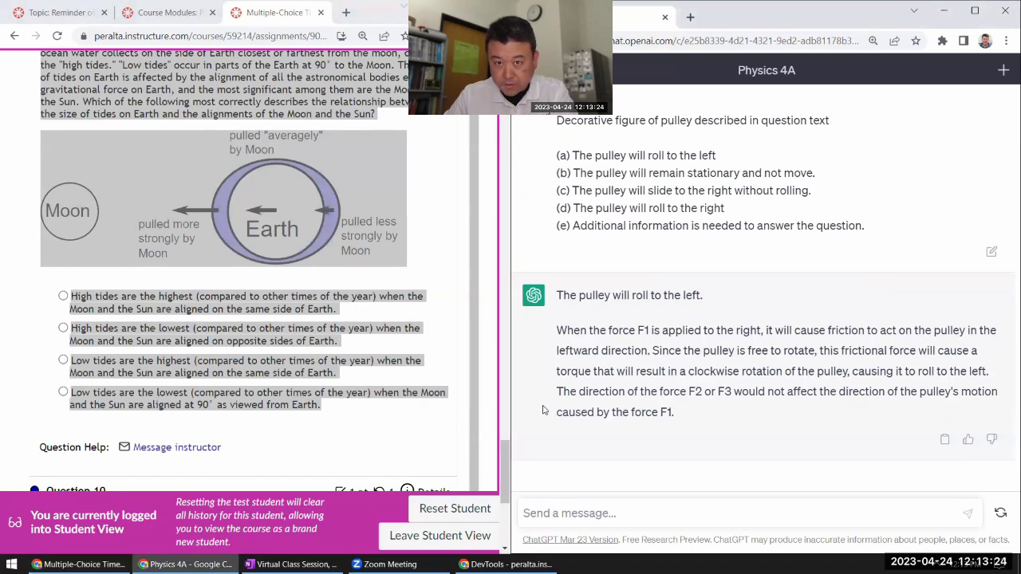
pyautogui.scroll(3, 431, 391)
pyautogui.scroll(-3, 431, 391)
pyautogui.click(625, 518)
pyautogui.write('High tides are the highest (compared to other times of the year) when the Moon and the Sun are aligned on the same side of Earth. High tides are the lowest (compared to other times of the year) when the Moon and the Sun are aligned on opposite sides of Earth. Low tides are the highest (compared to other times of the year) when the Moon and the Sun are aligned on the same side of Earth. Low tides are the lowest (compared to other times of the year) when the Moon and the Sun are aligned at 90° as viewed from Earth.')
# Prefix the four Question 9 choices with (a), (b), (c) and (d), and send the prompt
pyautogui.scroll(5, 657, 500)
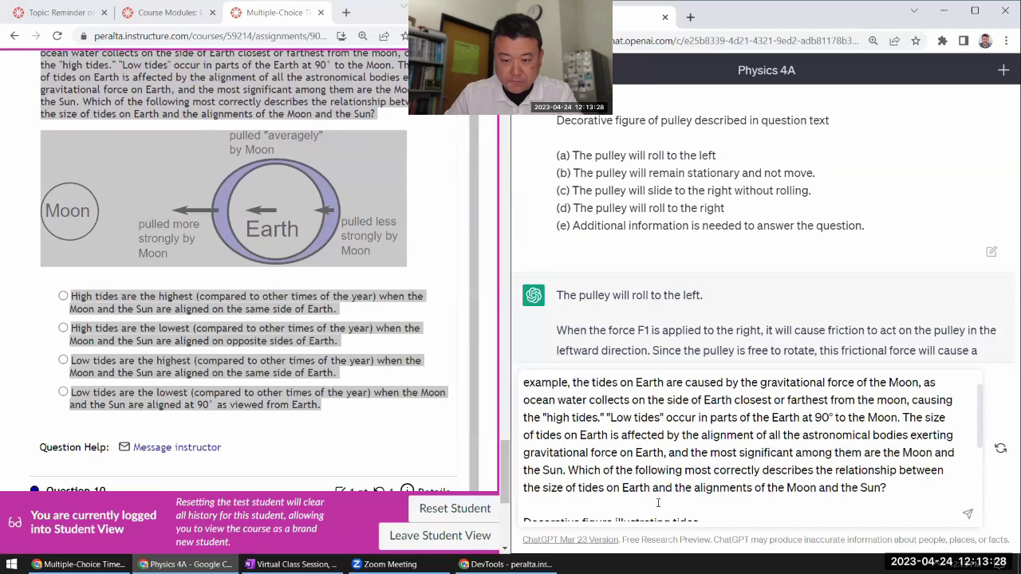
pyautogui.scroll(2, 296, 327)
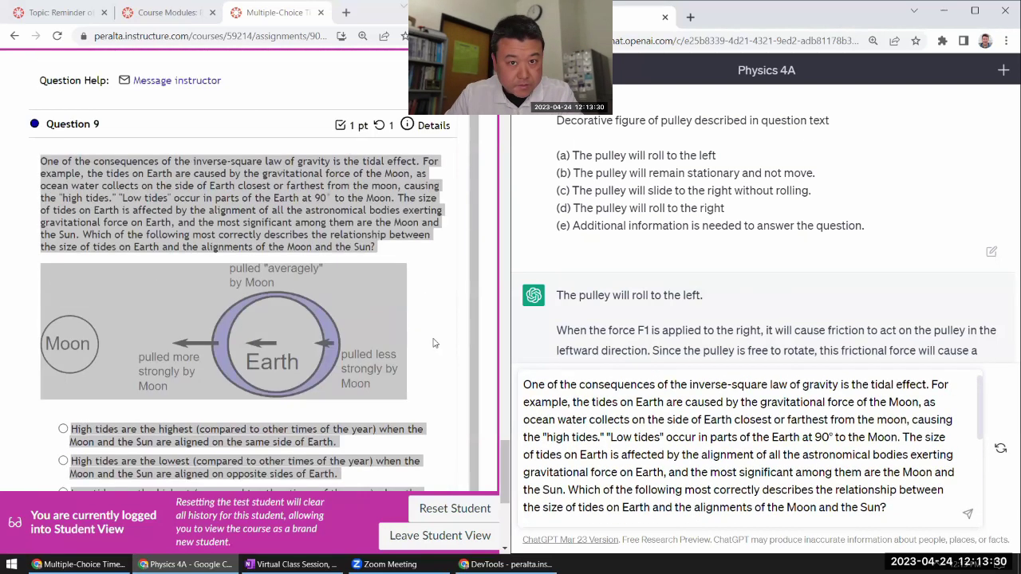
pyautogui.scroll(-1, 710, 434)
pyautogui.scroll(-2, 718, 434)
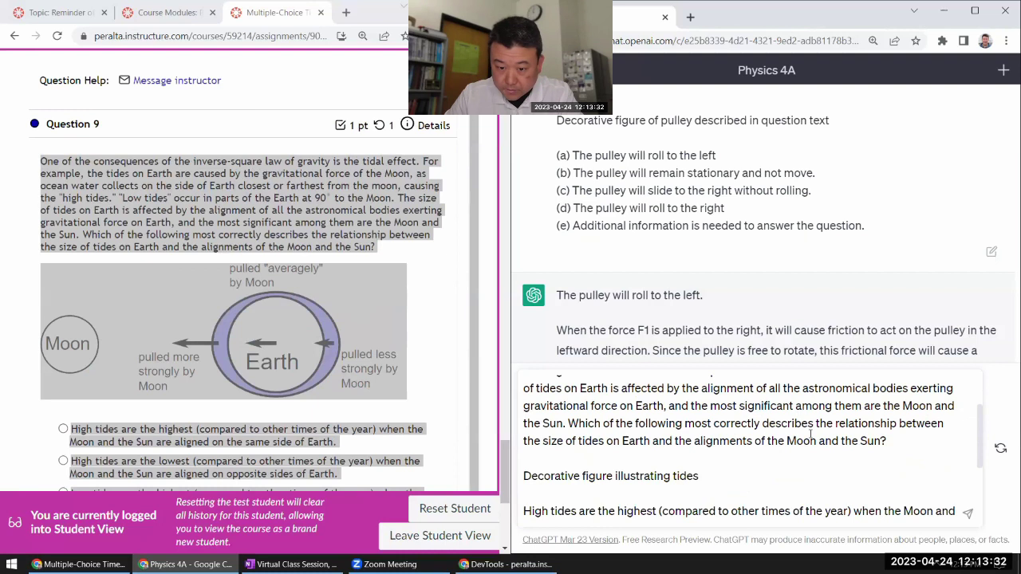
pyautogui.scroll(-2, 810, 435)
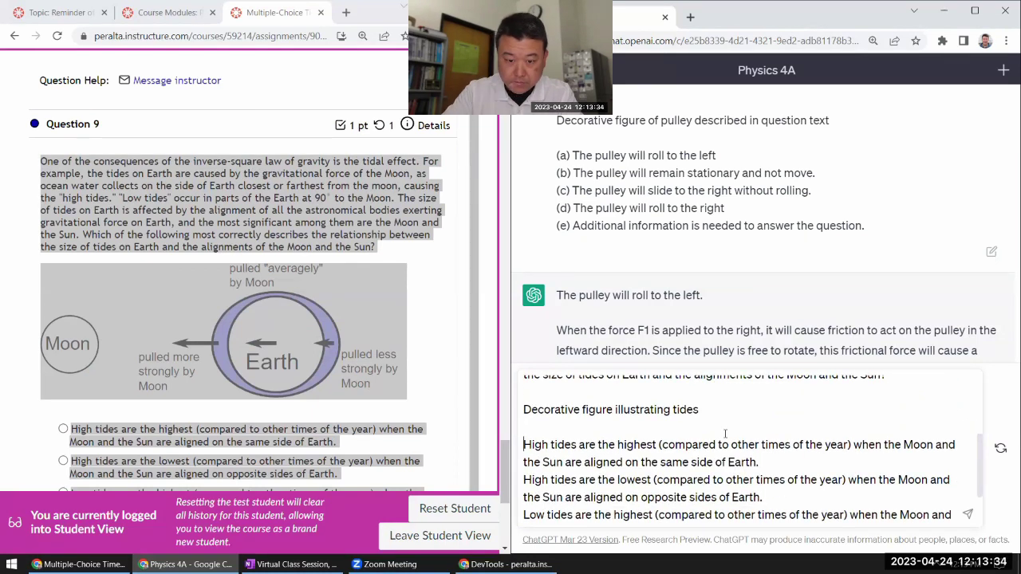
pyautogui.write('(a) ')
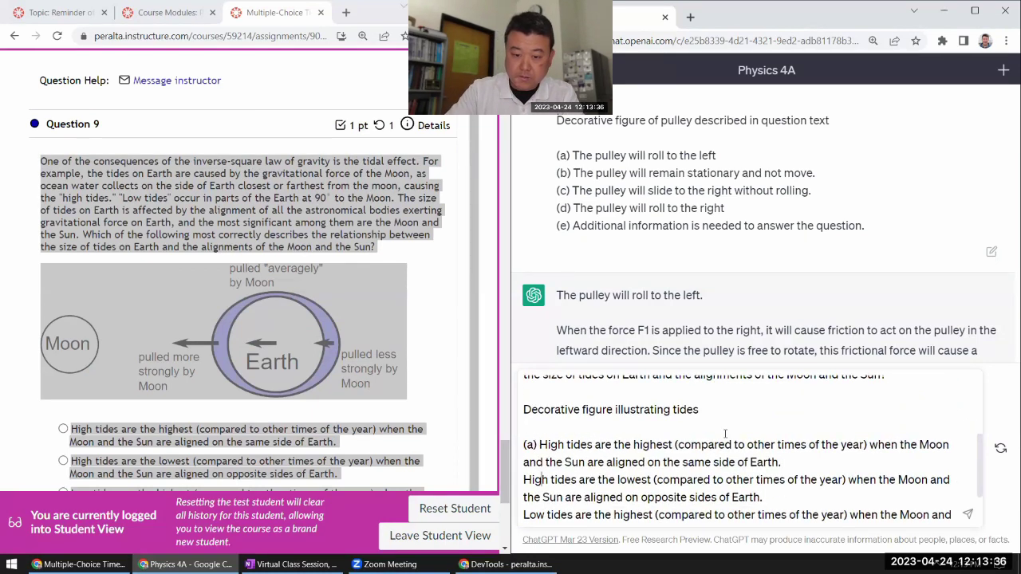
pyautogui.write('(b)')
pyautogui.press('Down')
pyautogui.press('Home')
pyautogui.write('(c) Low')
pyautogui.scroll(-1, 725, 433)
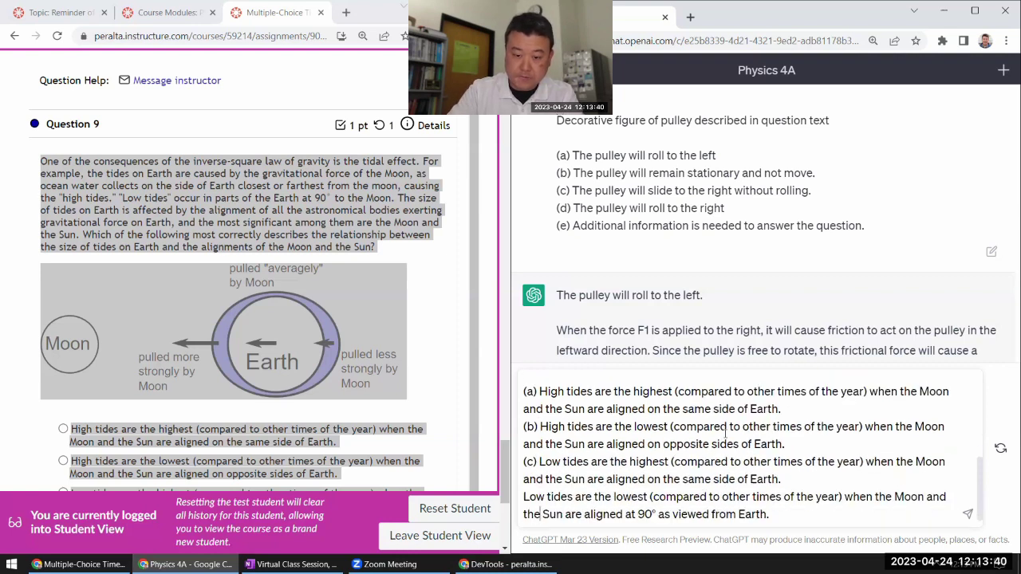
pyautogui.write('(d)')
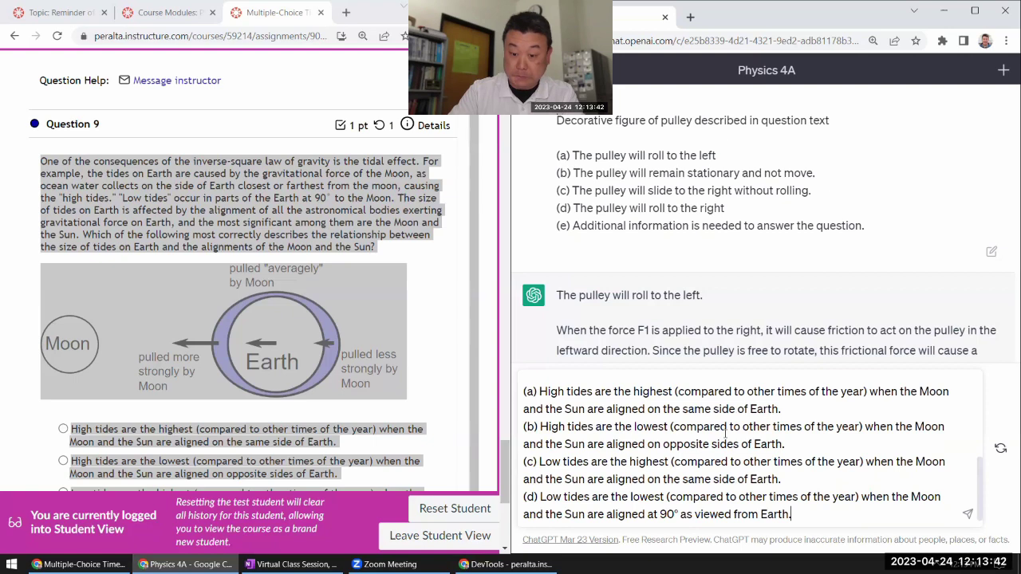
pyautogui.click(967, 514)
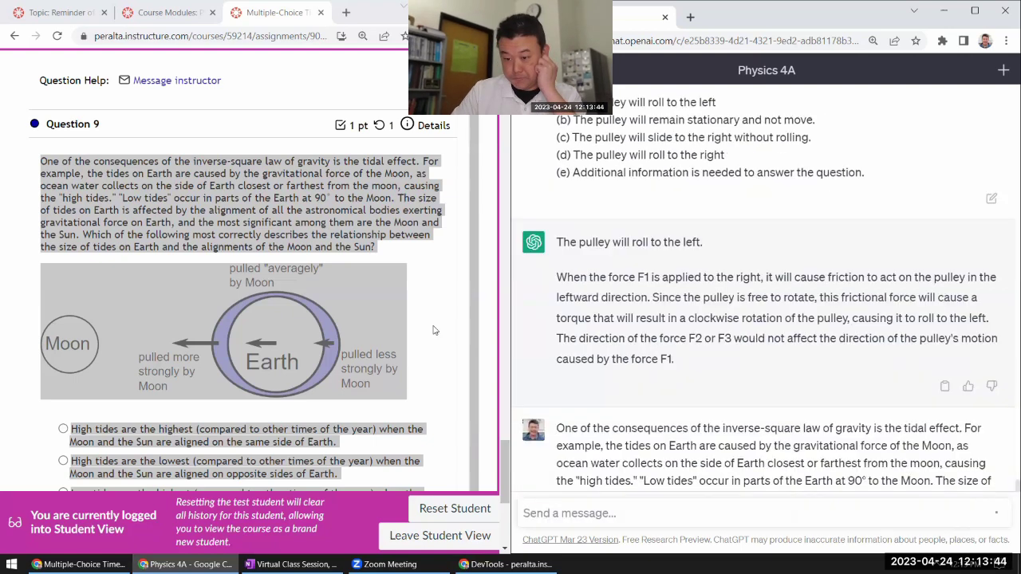
# Copy the Question 10 text about the inverse square law with its four choices and paste it into the ChatGPT message
pyautogui.click(319, 184)
pyautogui.scroll(-2, 172, 302)
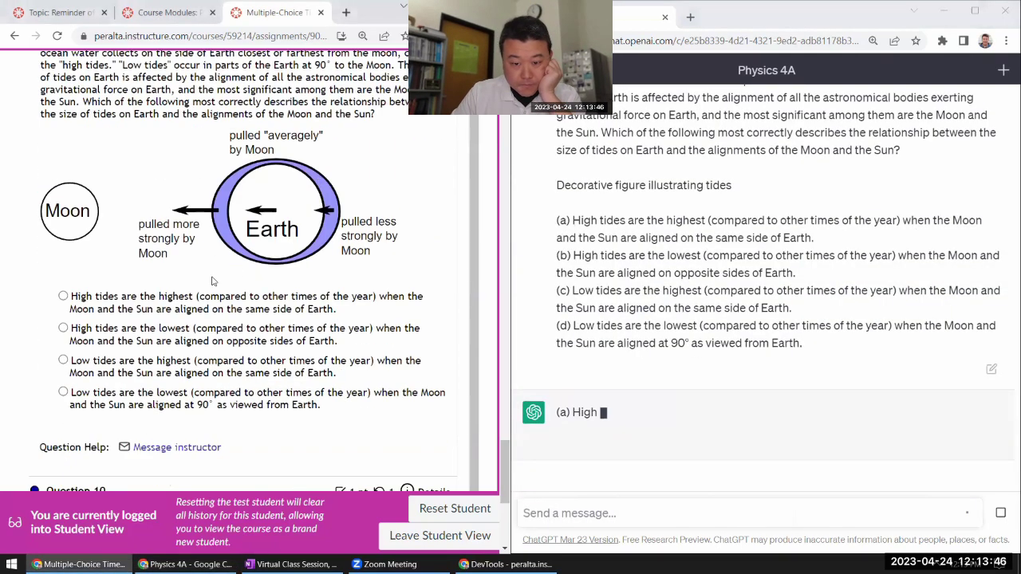
pyautogui.scroll(-4, 172, 302)
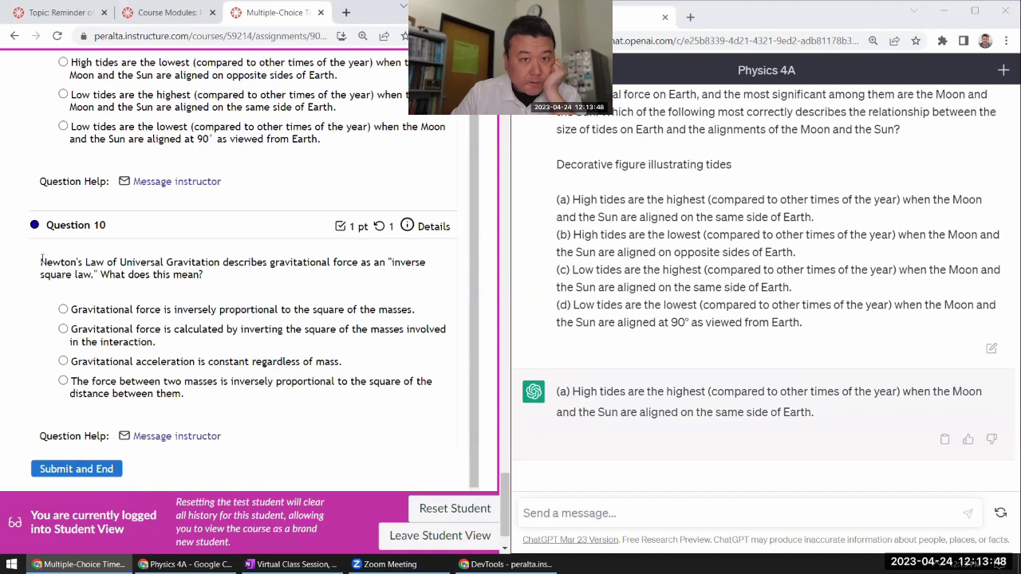
pyautogui.moveTo(40, 259); pyautogui.dragTo(317, 399)
pyautogui.hotkey('ctrl', 'c')
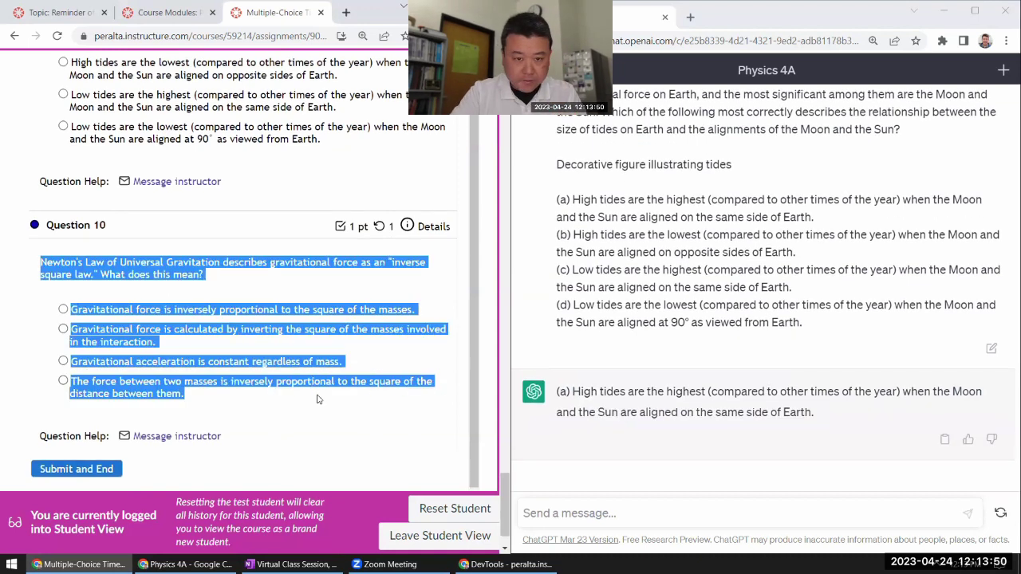
pyautogui.click(623, 532)
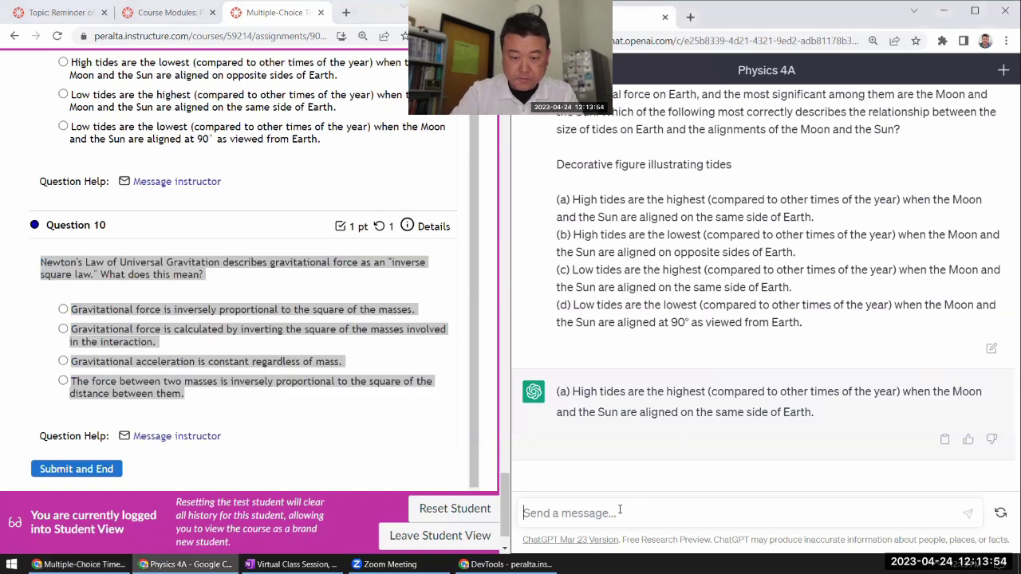
pyautogui.hotkey('ctrl', 'v')
pyautogui.scroll(-1, 143, 376)
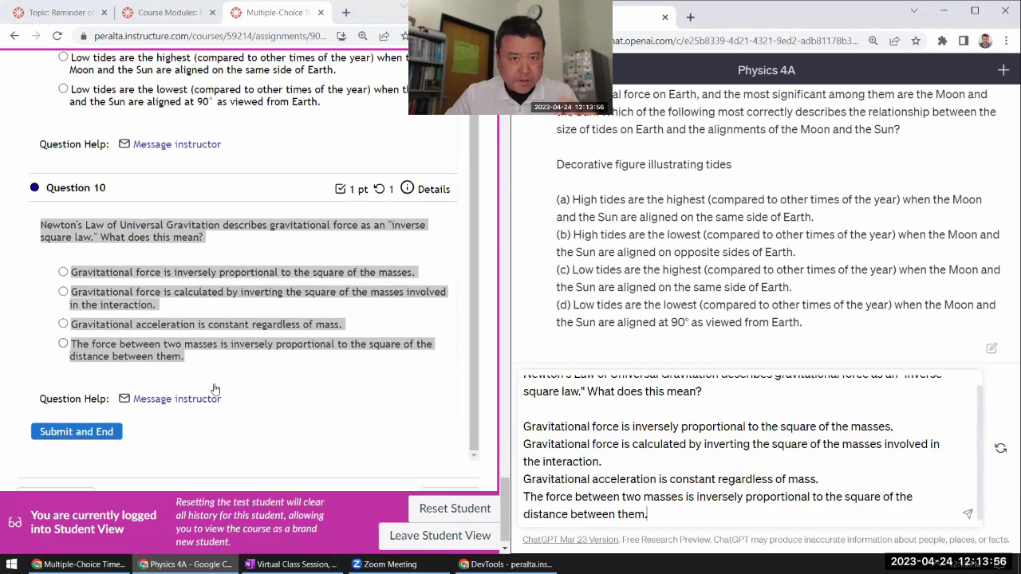
# Prefix the four Question 10 choices with the letters (a), (b), (c) and (d)
pyautogui.scroll(1, 649, 483)
pyautogui.scroll(-1, 668, 459)
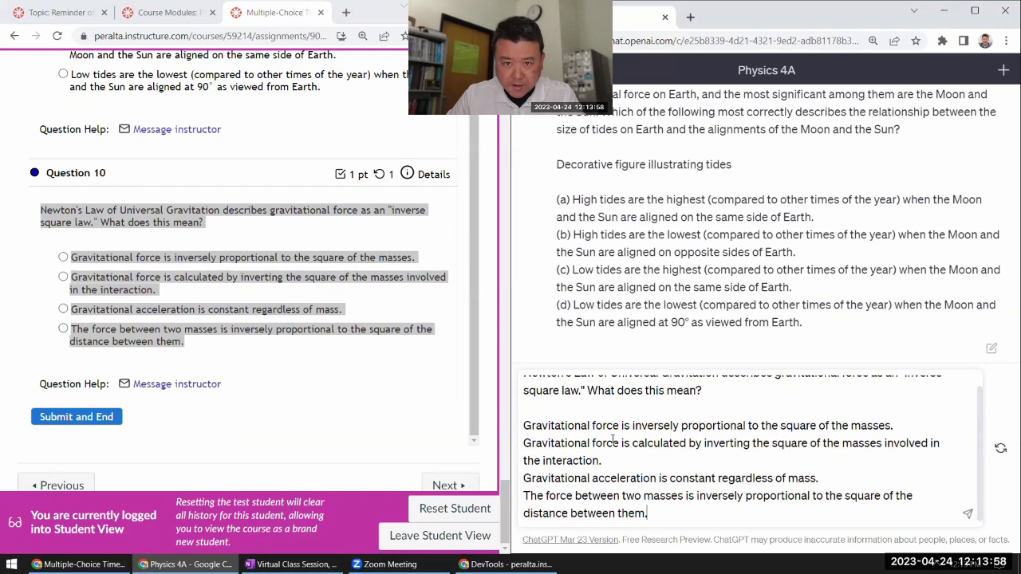
pyautogui.write('(a)')
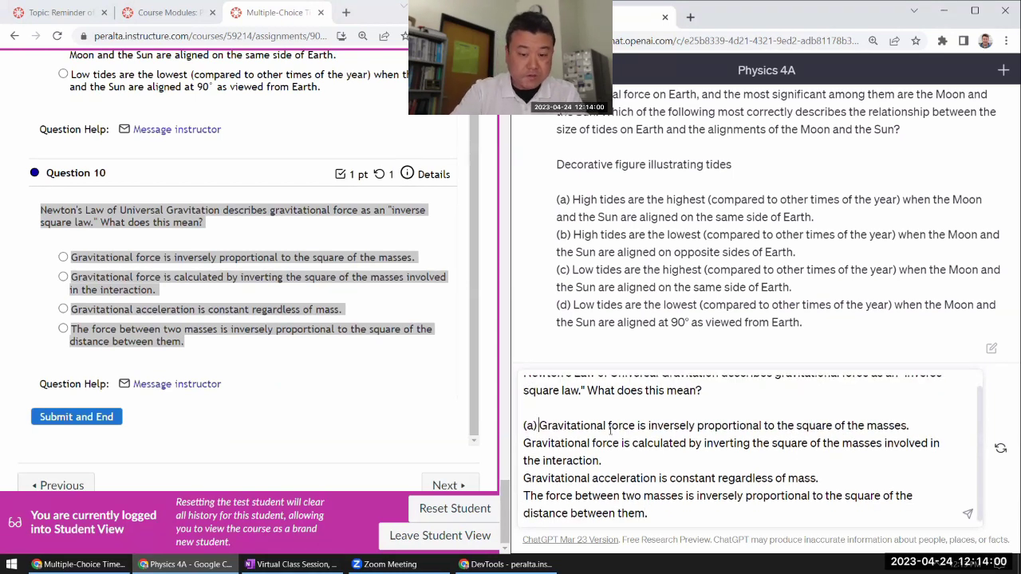
pyautogui.write('(b) ')
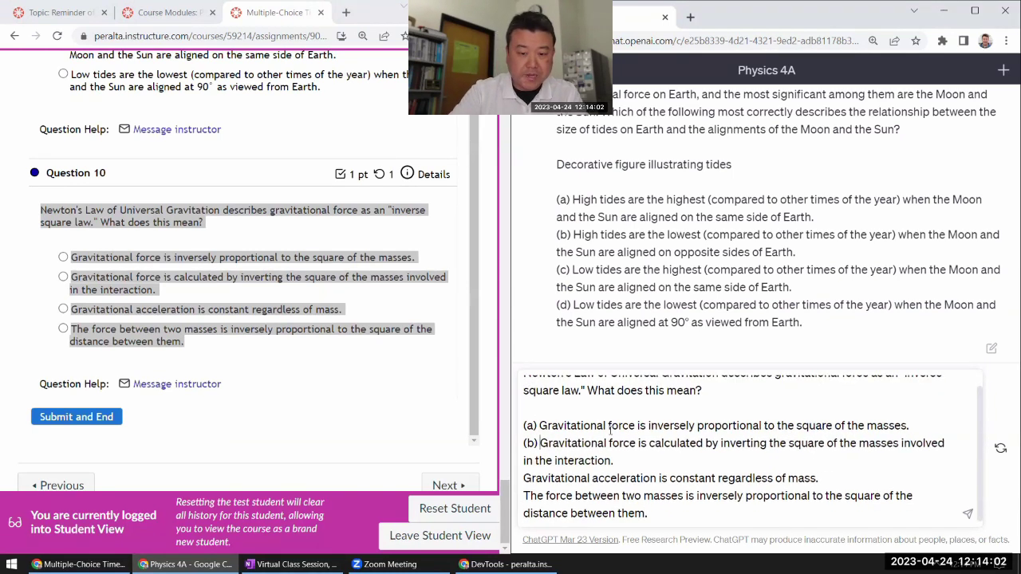
pyautogui.write('(c)')
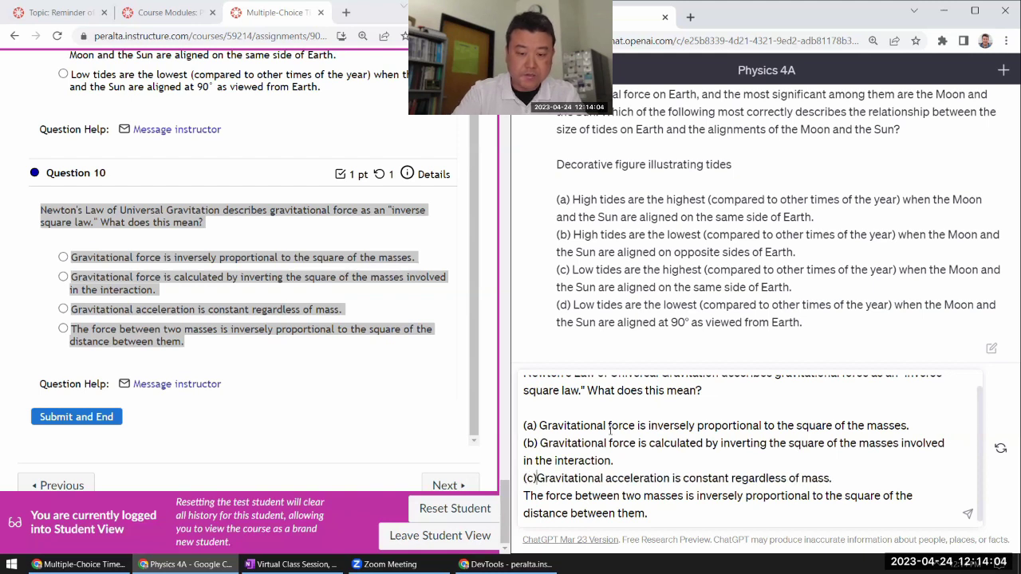
pyautogui.write('(d)')
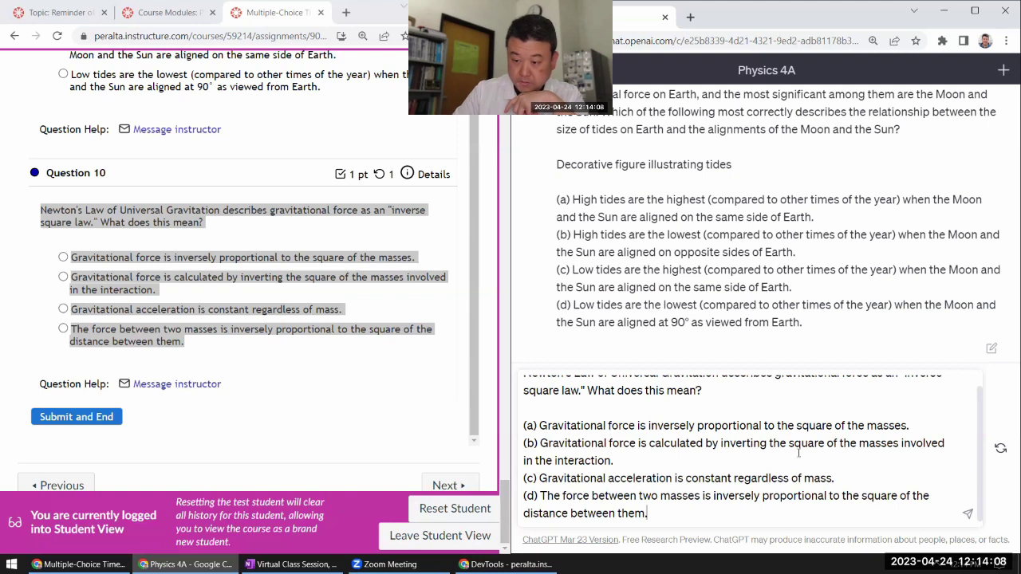
# Send the Question 10 prompt and answer Question 10 with "The force between two masses is inversely proportional to the square of the distance between them."
pyautogui.click(968, 514)
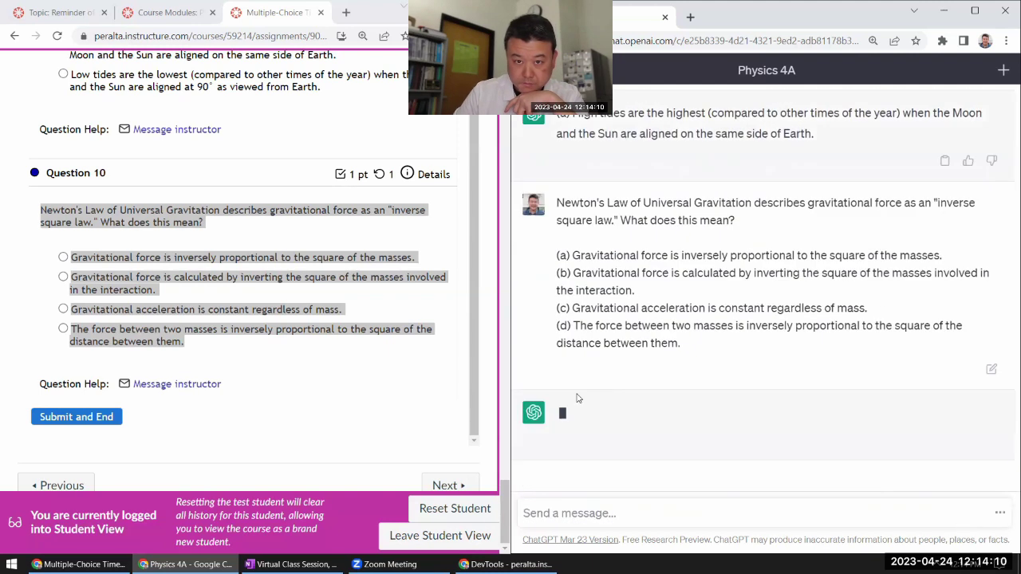
pyautogui.click(148, 224)
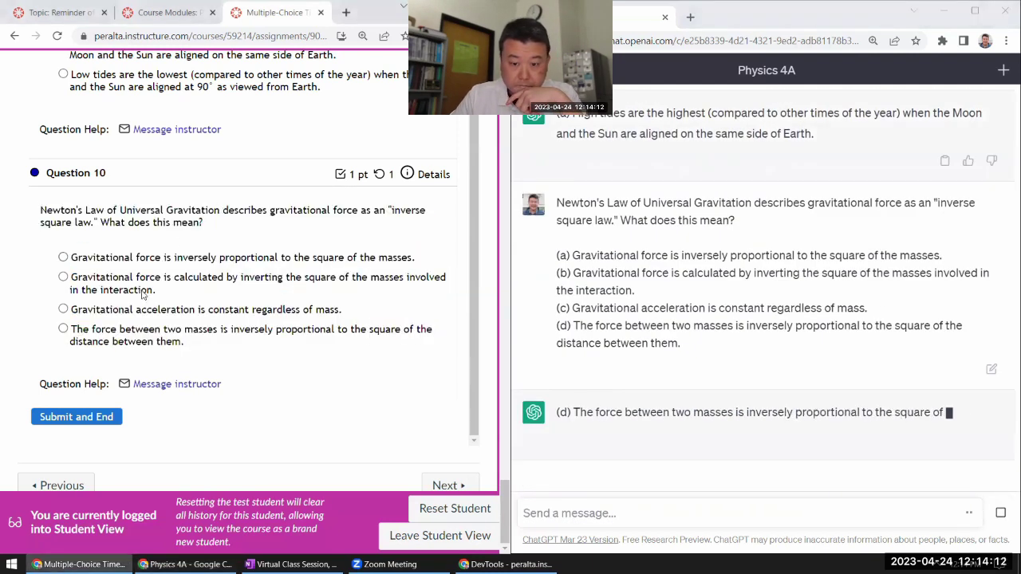
pyautogui.click(120, 341)
# Go back to unanswered Question 7 and paste its wheel-and-step text, without the choices, into the ChatGPT message
pyautogui.scroll(15, 343, 144)
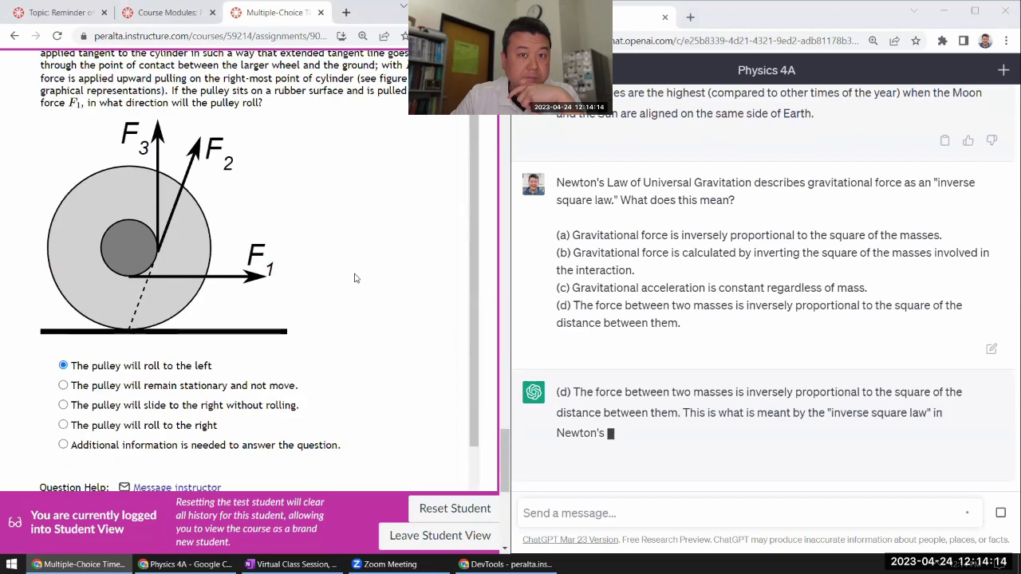
pyautogui.scroll(15, 344, 143)
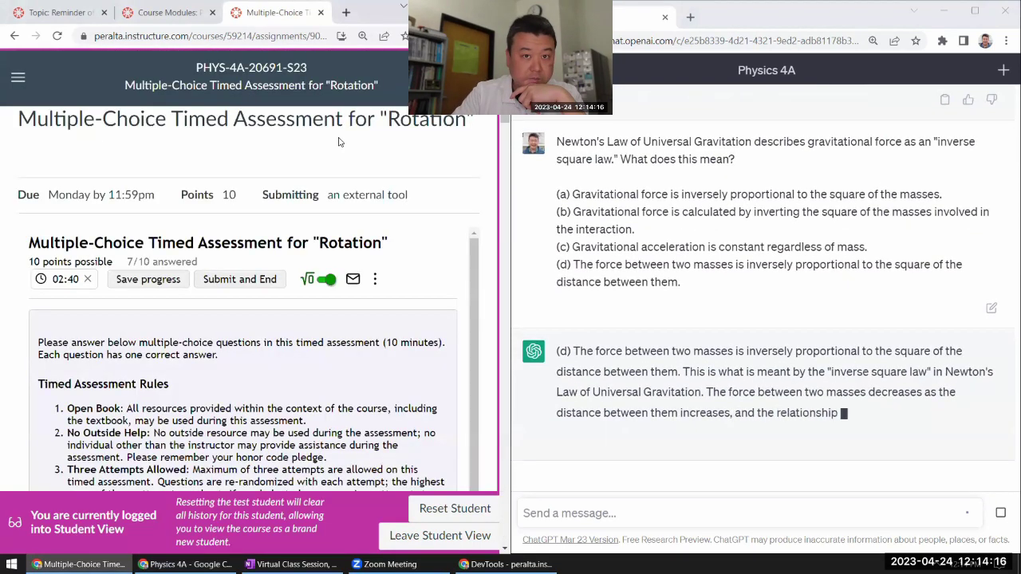
pyautogui.scroll(-20, 338, 142)
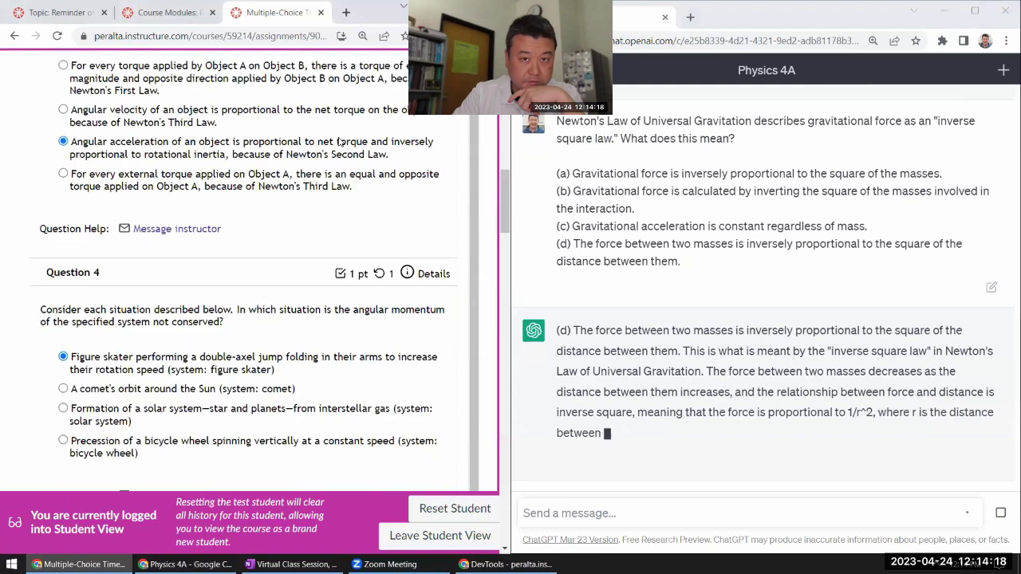
pyautogui.scroll(-10, 338, 142)
pyautogui.scroll(3, 338, 142)
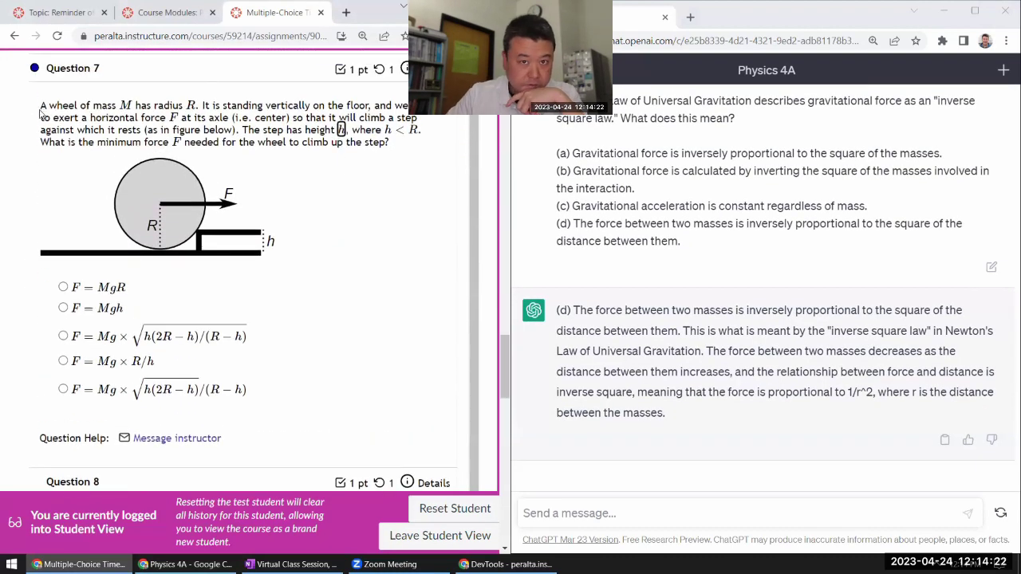
pyautogui.moveTo(40, 109); pyautogui.dragTo(315, 251)
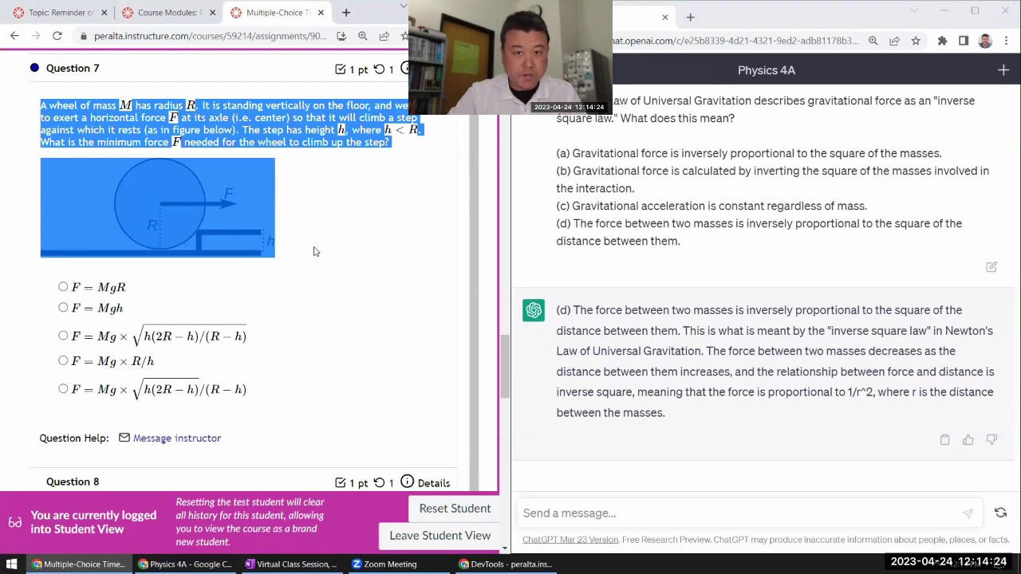
pyautogui.click(569, 513)
pyautogui.hotkey('ctrl', 'v')
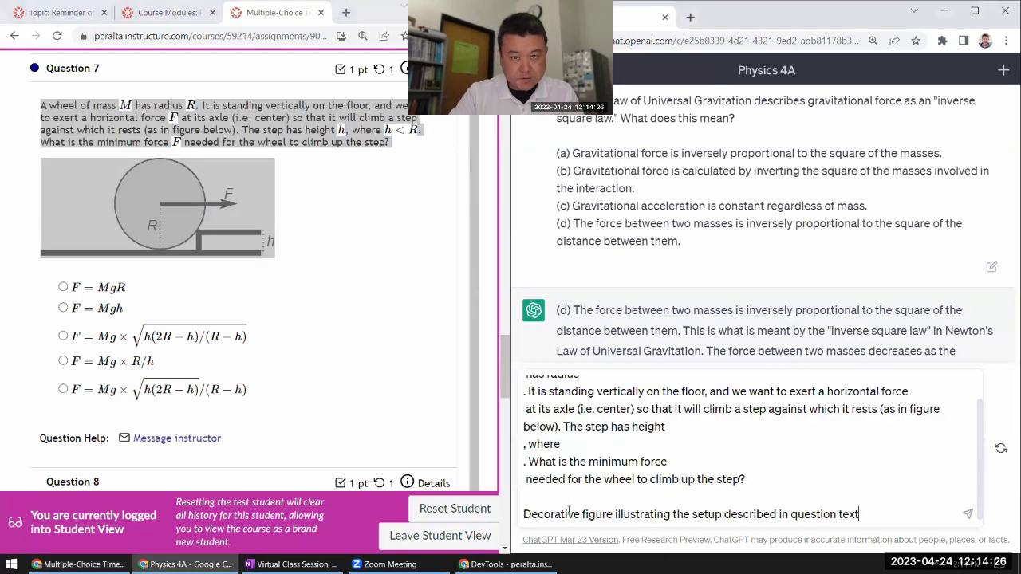
# Insert the missing M after "mass" and R after "radius" in the Question 7 text, joining the broken lines
pyautogui.hotkey('ctrl', 'shift', 'End')
pyautogui.press('Delete')
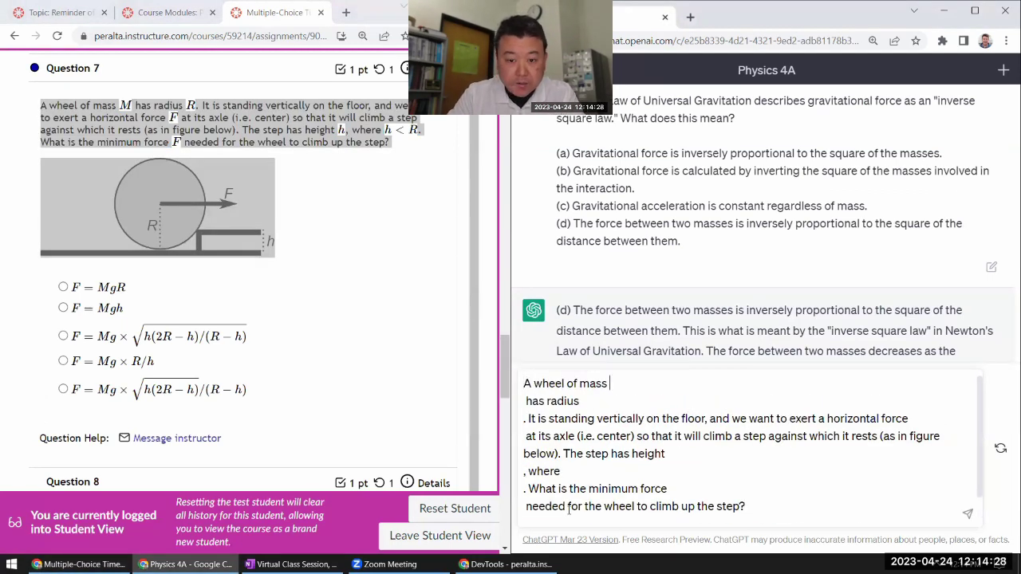
pyautogui.press('Delete')
pyautogui.write('M has radius')
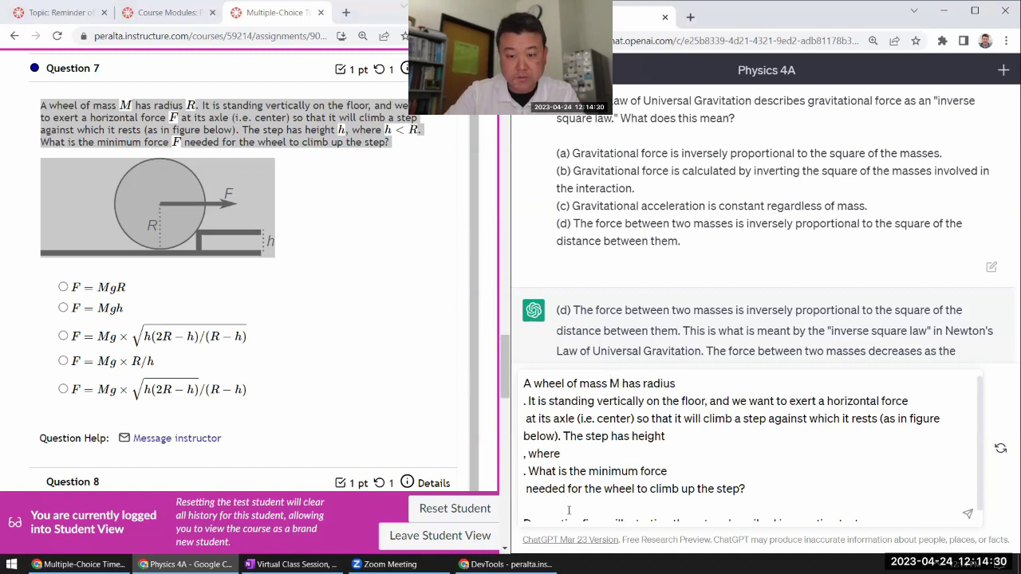
pyautogui.write('R')
pyautogui.press('Delete')
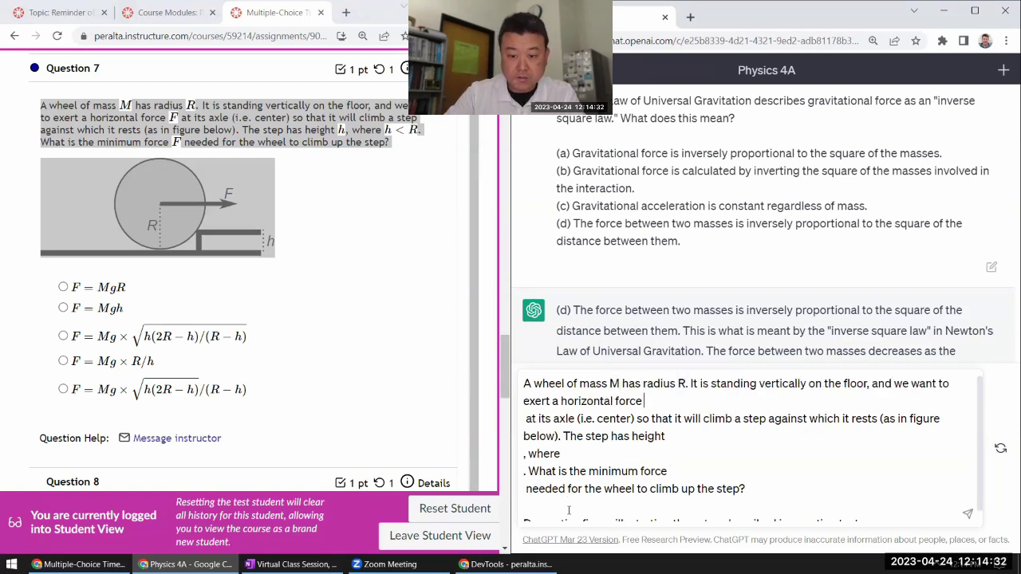
# Fill in the remaining missing symbols in the Question 7 text: F for both forces, h for the step height, and h < R, joining the lines
pyautogui.press('Delete')
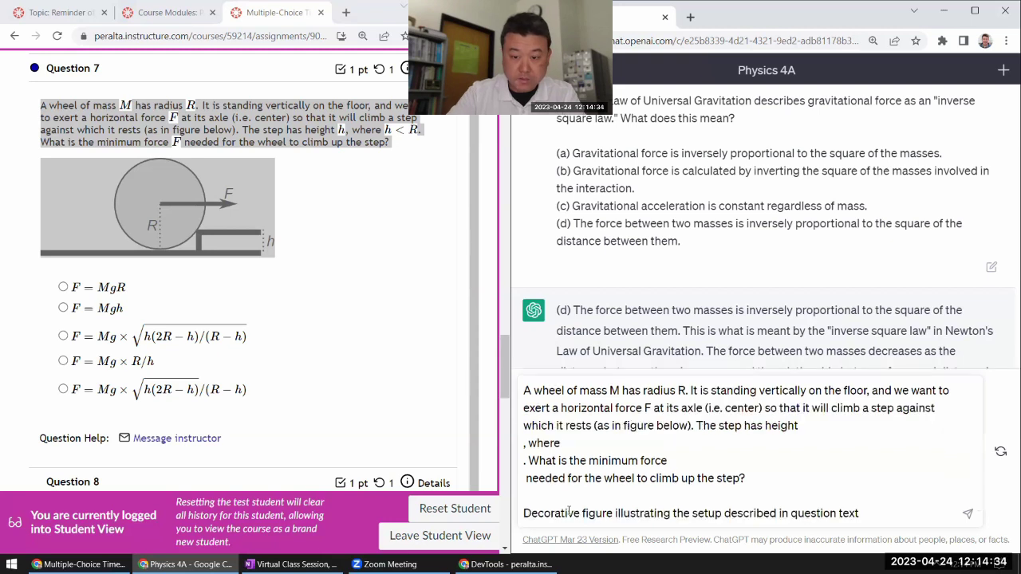
pyautogui.write('h')
pyautogui.press('Delete')
pyautogui.write('h < R')
pyautogui.press('Delete')
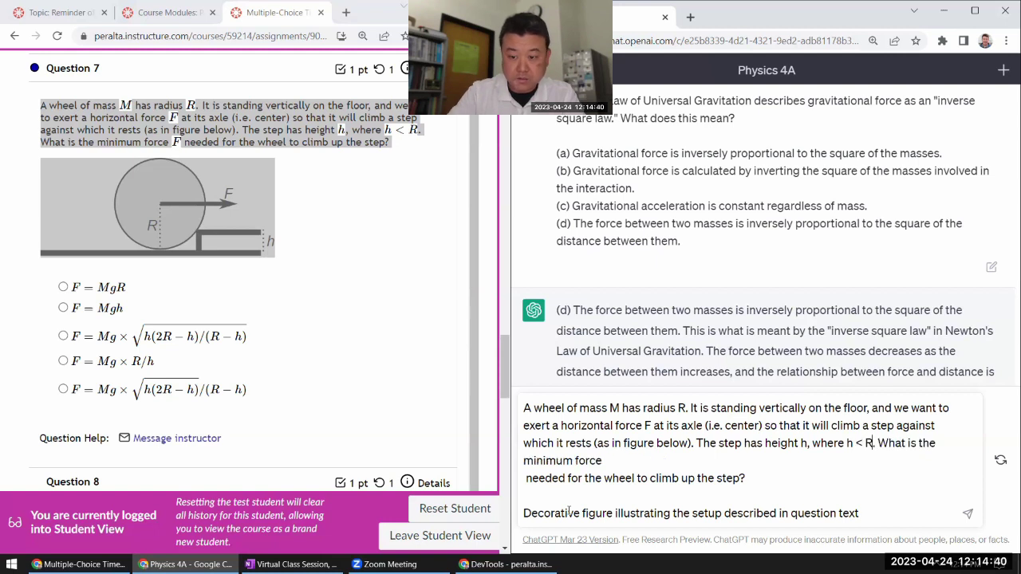
pyautogui.press('Delete')
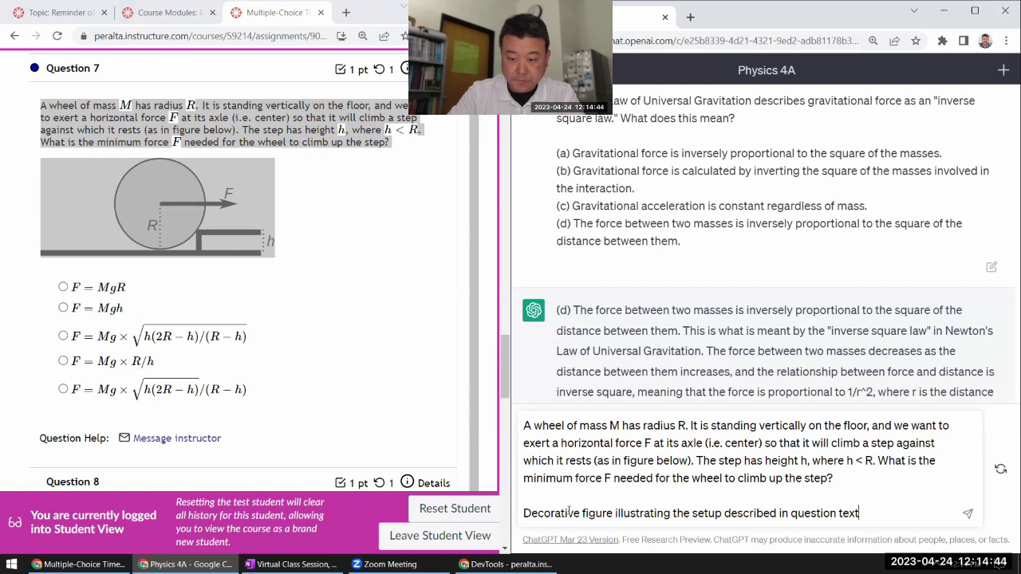
# Below the Question 7 text in the message, add choices "(a) F = MgR" and "(b) F = Mgh" on separate lines
pyautogui.hotkey('shift', 'Return')
pyautogui.hotkey('shift', 'Return')
pyautogui.write('a')
pyautogui.press('BackSpace')
pyautogui.write('(a) F = MgR')
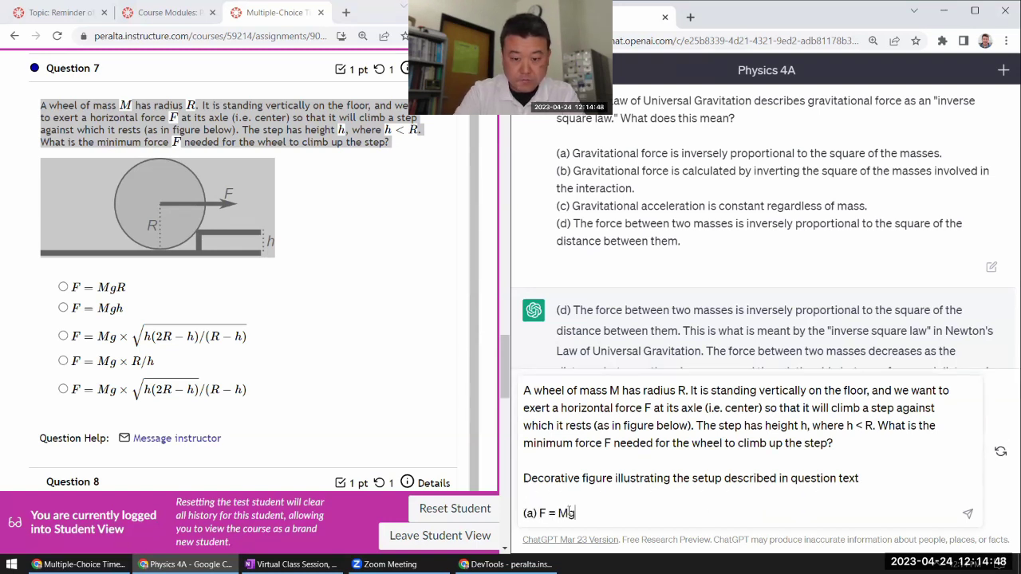
pyautogui.hotkey('shift', 'Return')
pyautogui.write('(b) ')
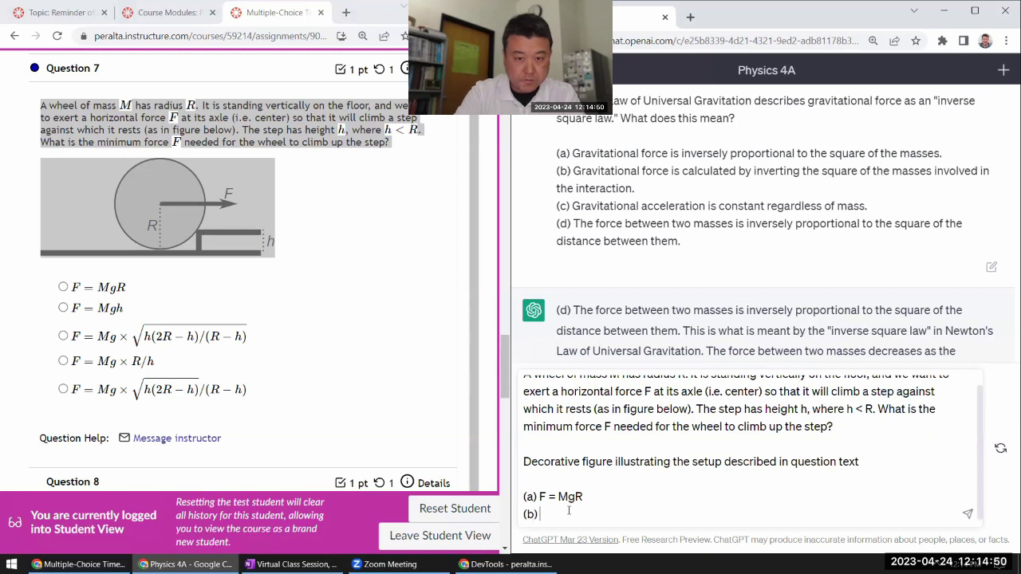
pyautogui.write('F = Mgh')
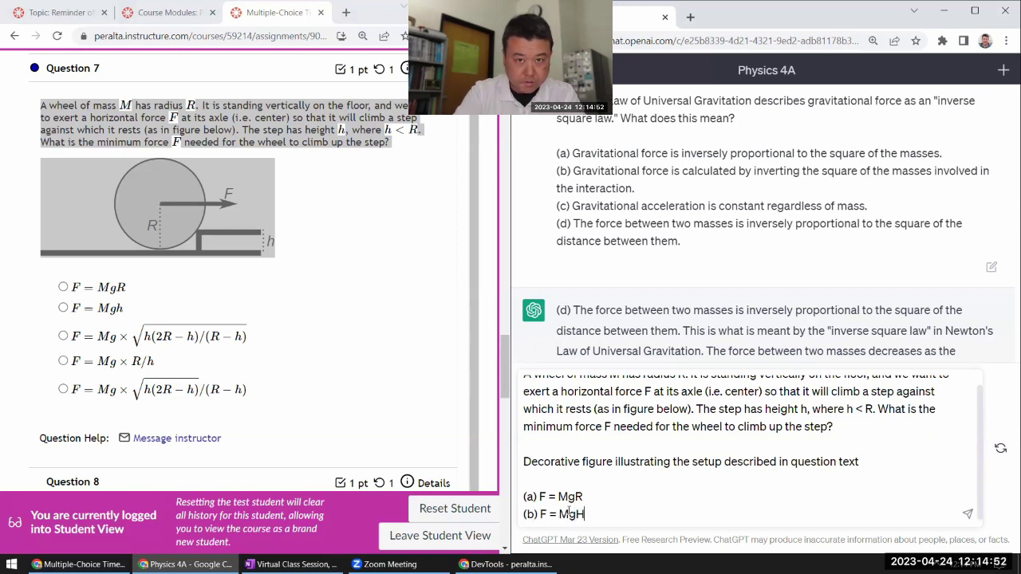
# Add the third choice, "(c) F = Mg * sqrt(h(2R-h)/(R-h))", on its own line
pyautogui.hotkey('shift', 'Return')
pyautogui.write('(c)')
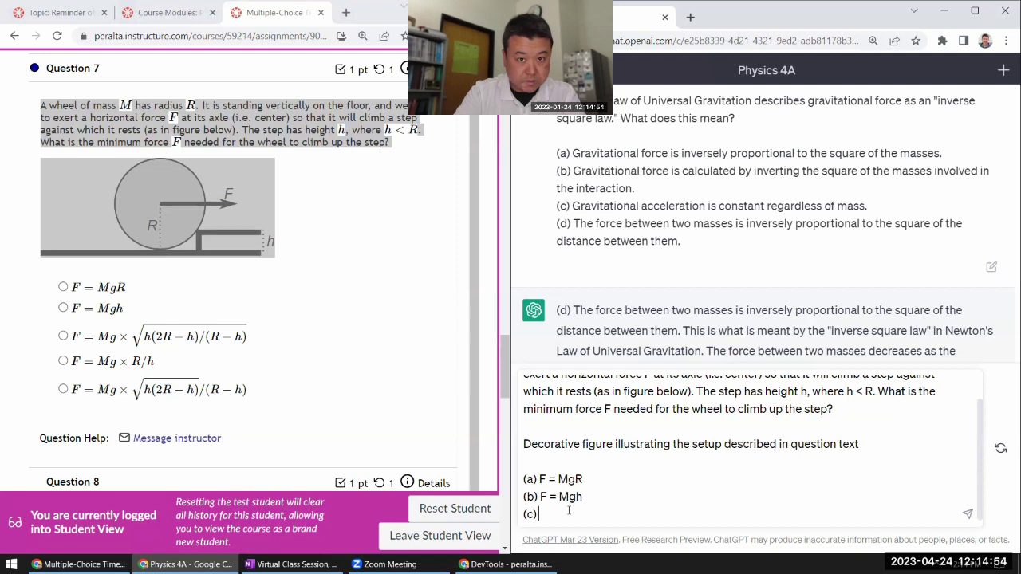
pyautogui.write(' F = Mg')
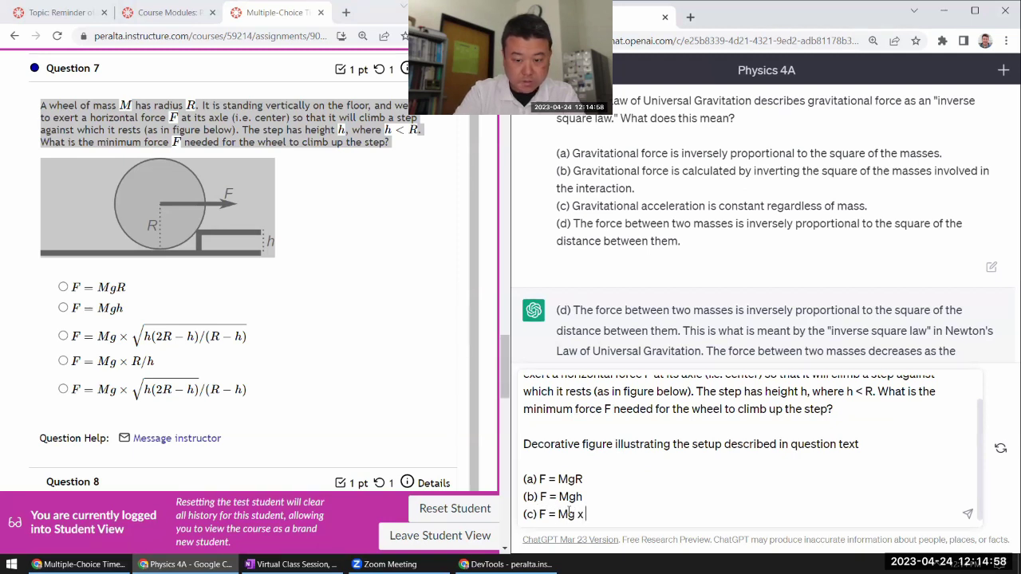
pyautogui.write(' * sqrt(')
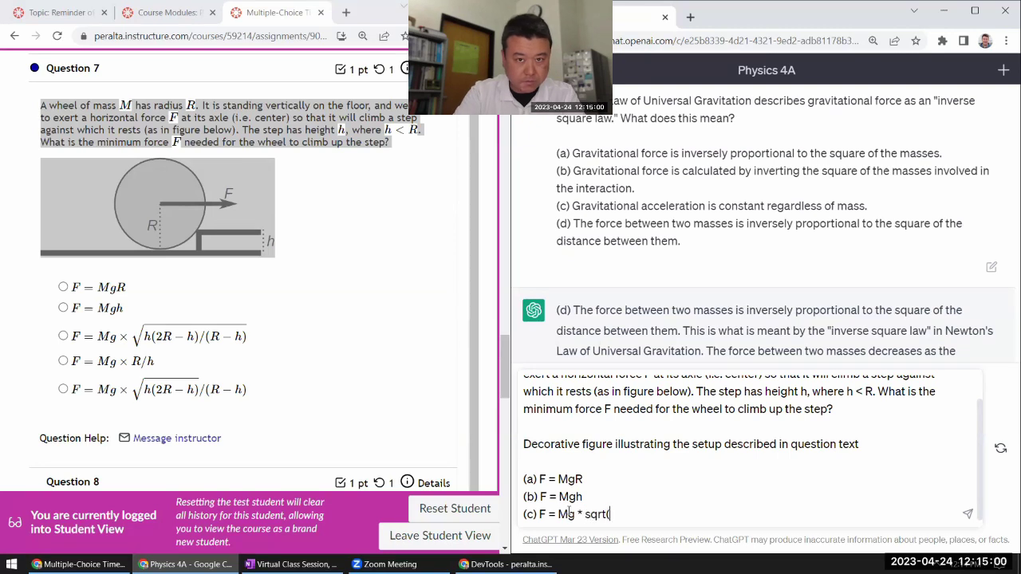
pyautogui.write('h(2R-h')
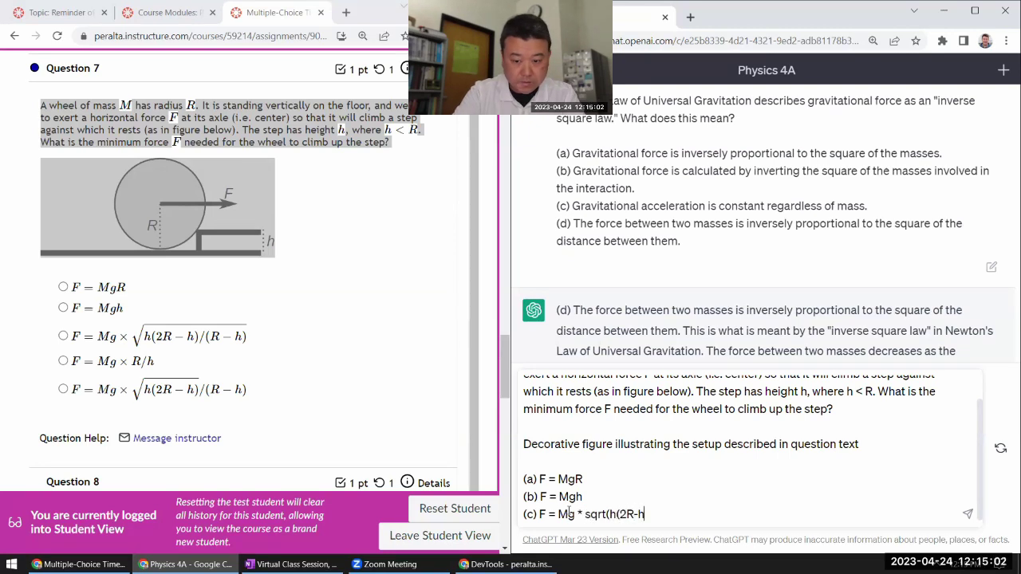
pyautogui.write(')/(R-h))')
pyautogui.hotkey('shift', 'Return')
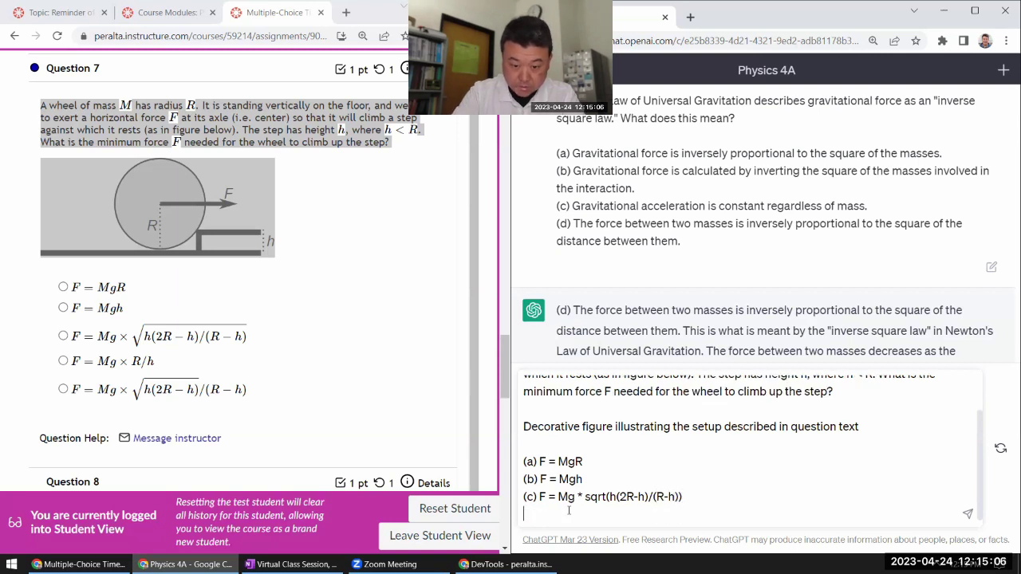
# Add the fourth choice, "(d) F = Mg * R/h", on its own line
pyautogui.write('(d) F = ')
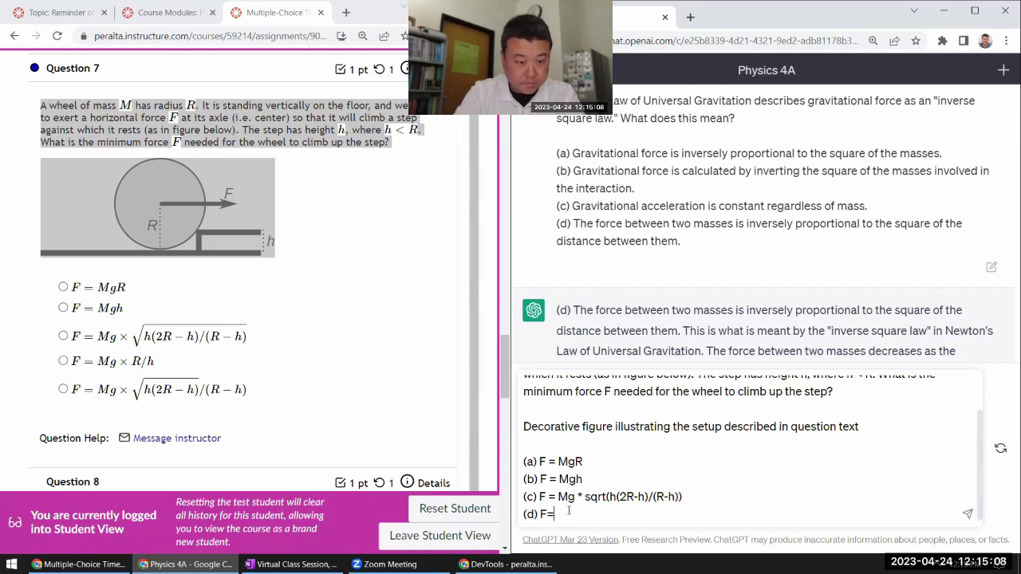
pyautogui.write('Mg * ')
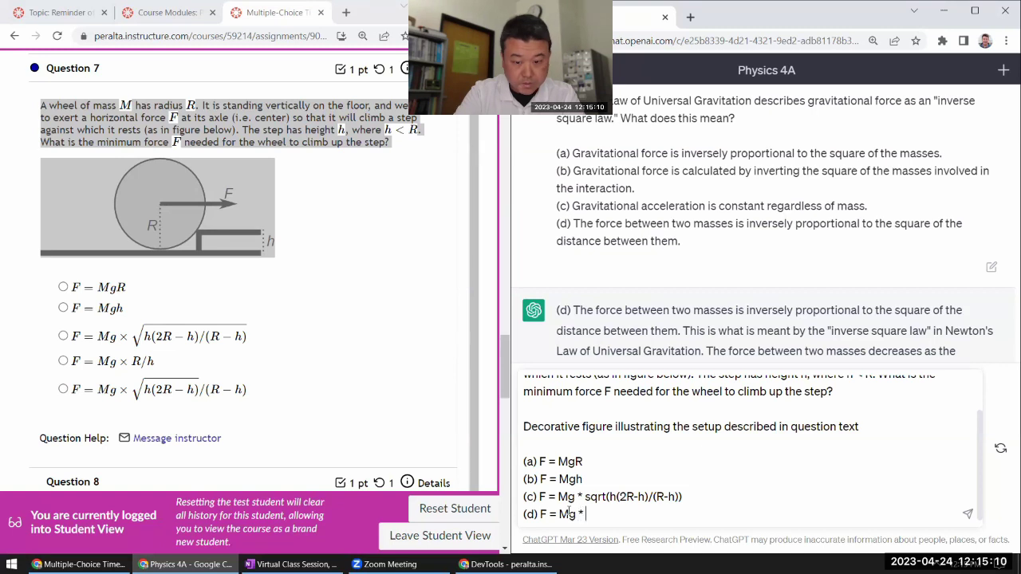
pyautogui.write('R/h')
pyautogui.hotkey('shift', 'Return')
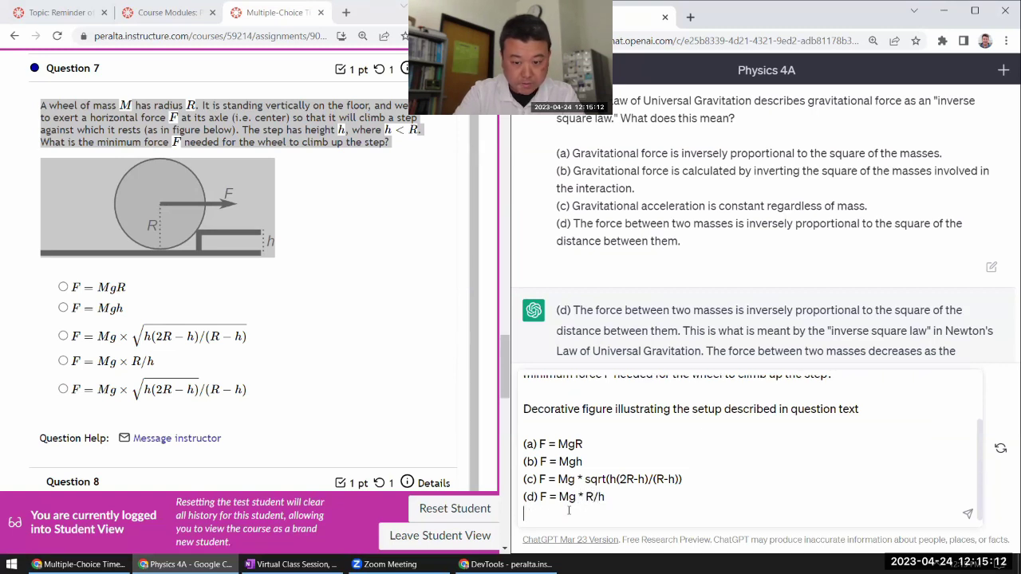
# Add the last choice, "(e) F = Mg * sqrt(h(2R-h))/(R-h)", and send the Question 7 prompt
pyautogui.write('(e) F = Mg * ')
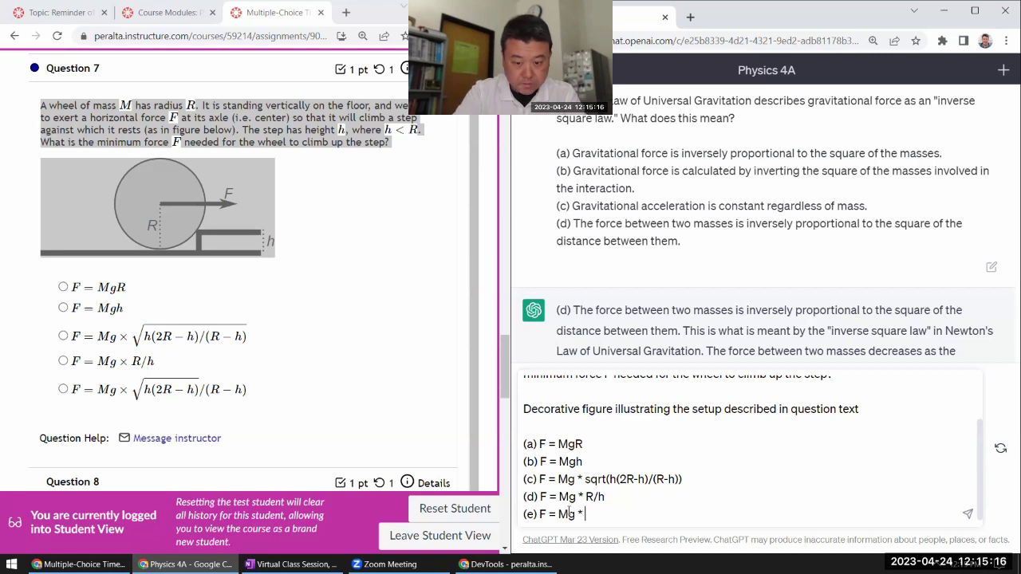
pyautogui.write('sqrt(h(2R-h')
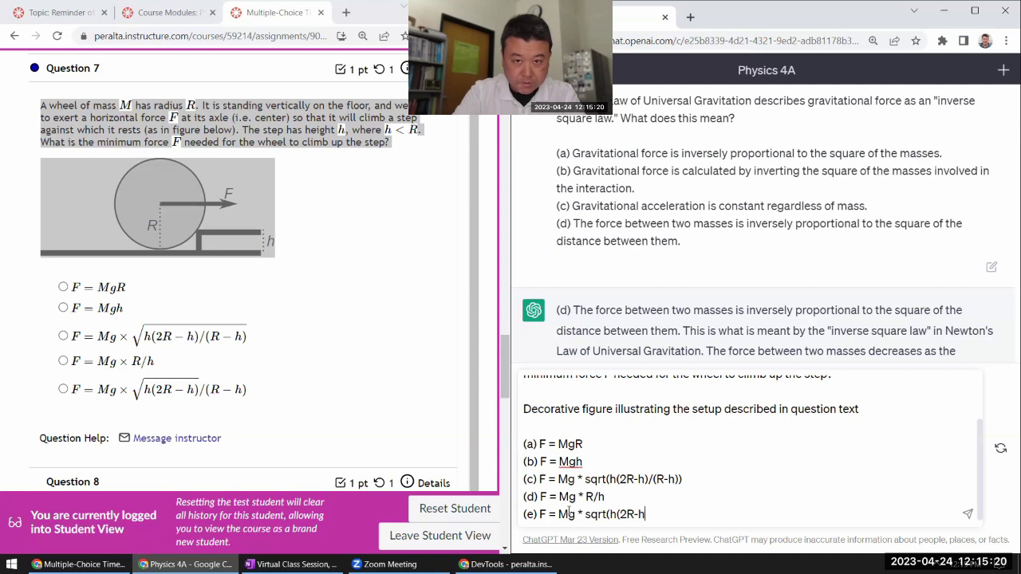
pyautogui.write(')')
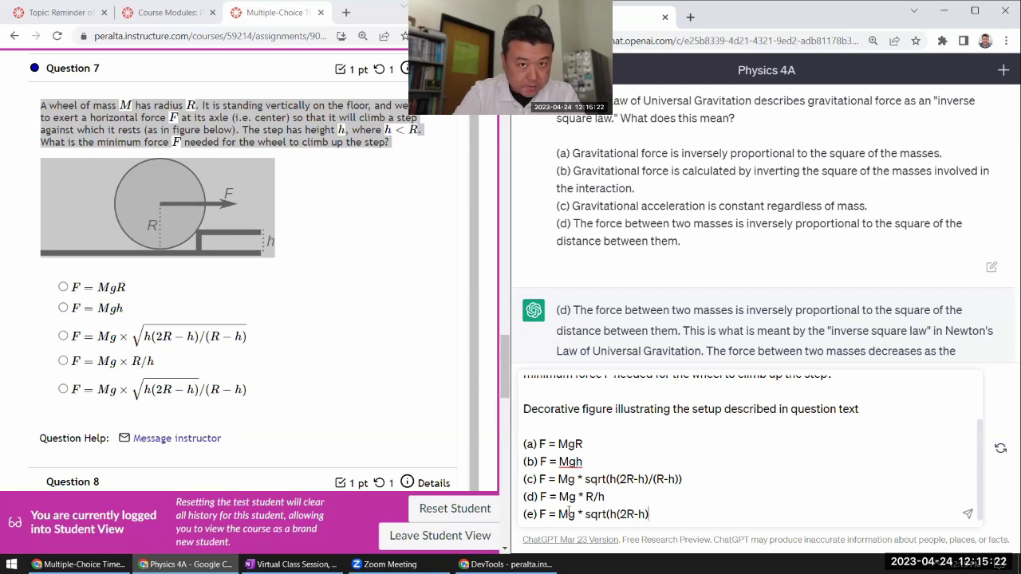
pyautogui.write(')/(R-h')
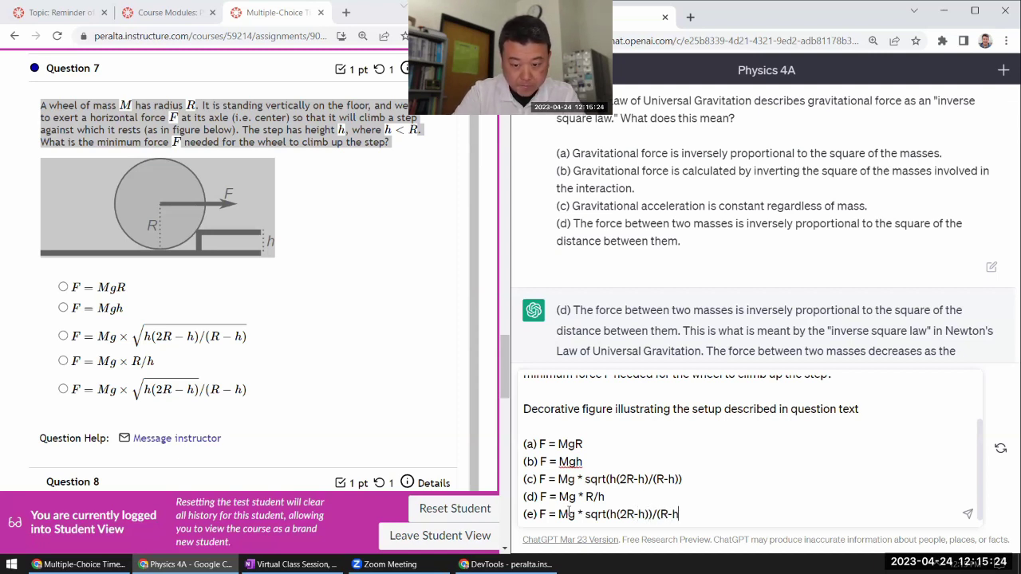
pyautogui.click(967, 515)
# Check the remaining assessment time and answer Question 7 with F = MgR
pyautogui.scroll(15, 372, 327)
pyautogui.scroll(6, 356, 351)
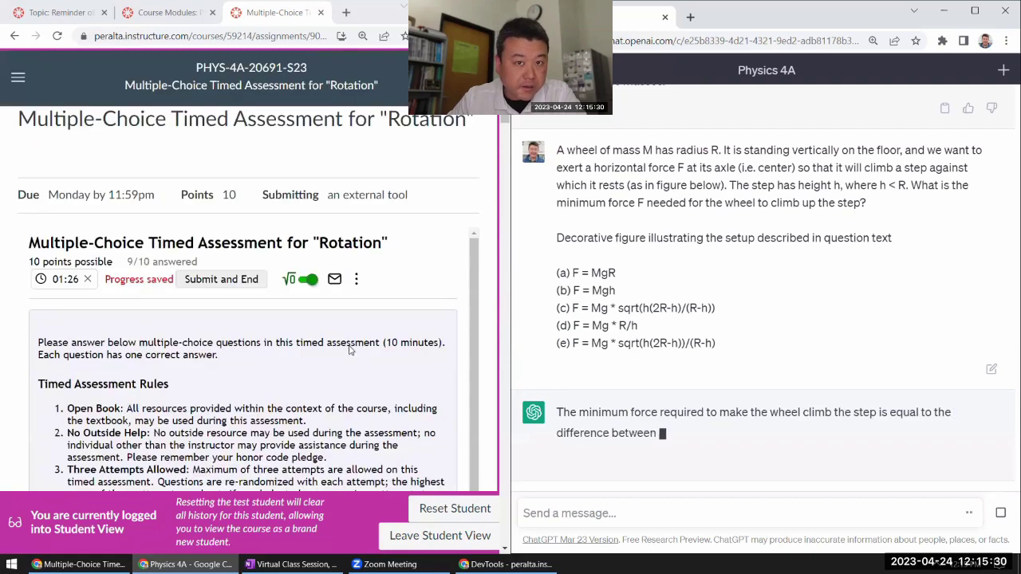
pyautogui.scroll(-10, 349, 349)
pyautogui.scroll(-3, 339, 348)
pyautogui.scroll(3, 294, 281)
pyautogui.scroll(-12, 294, 282)
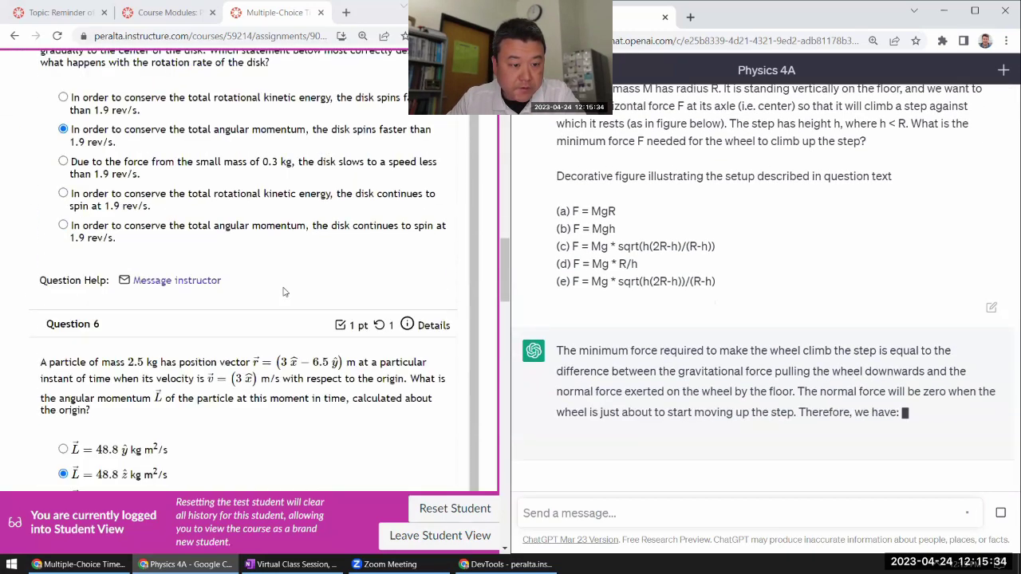
pyautogui.click(303, 209)
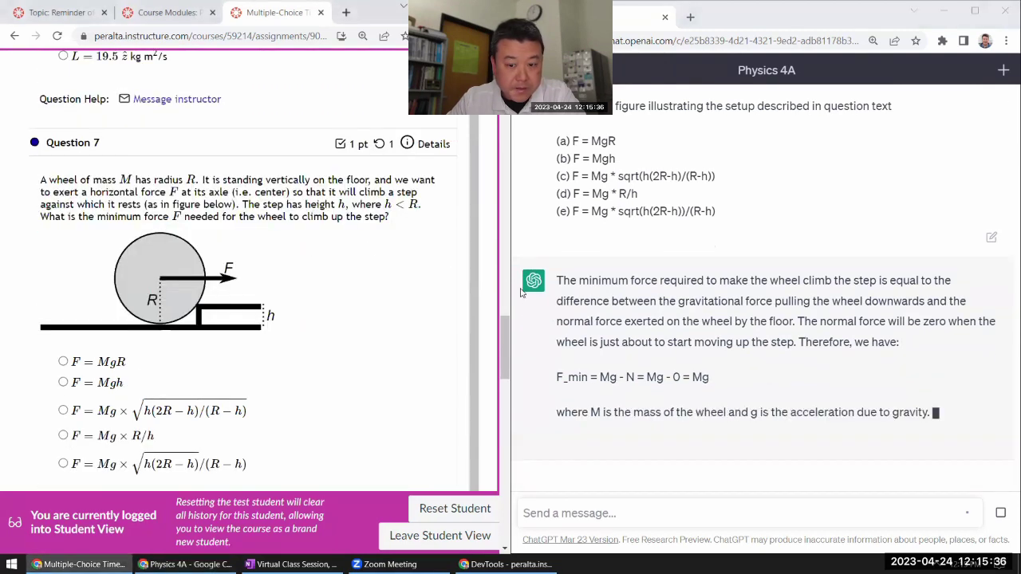
pyautogui.scroll(-1, 367, 275)
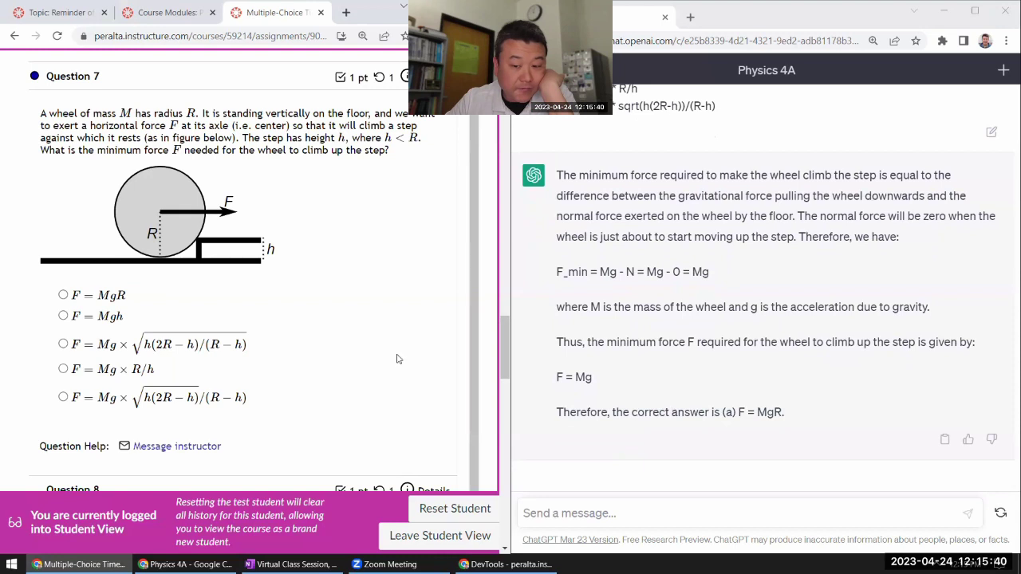
pyautogui.click(97, 297)
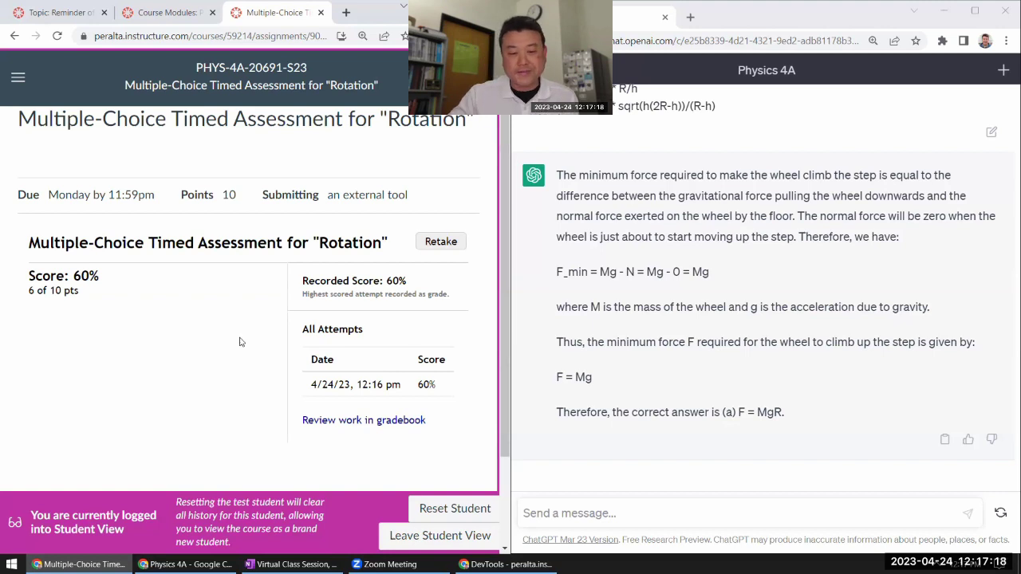
# Open the gradebook review of the submitted attempt and go to Question 1
pyautogui.click(389, 422)
pyautogui.scroll(-4, 431, 326)
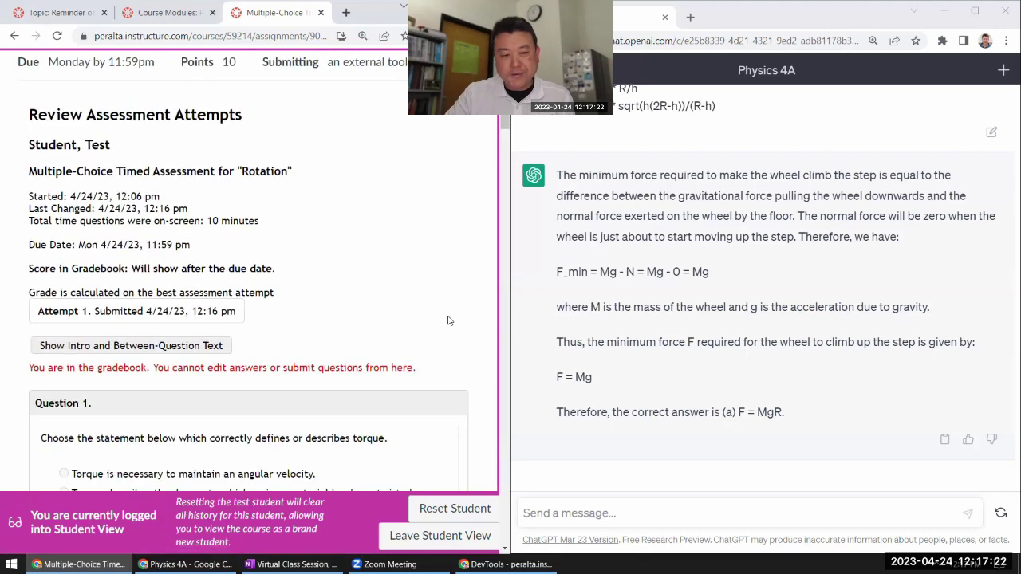
pyautogui.scroll(-2, 451, 330)
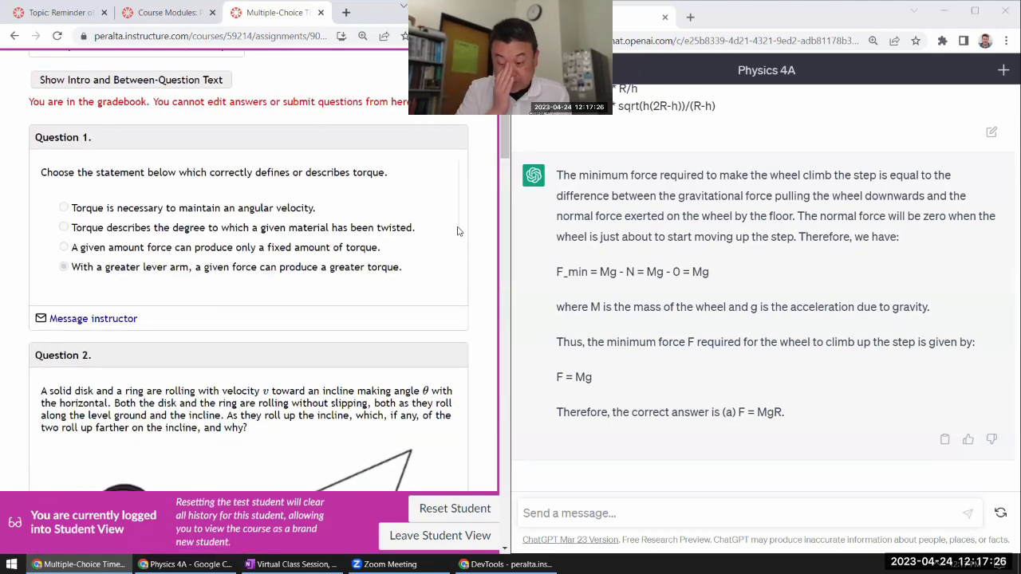
# Minimize the ChatGPT window and handwrite "Correct:" and "Incorrect:" in white on the black area with Zoom's annotation Draw tool
pyautogui.click(941, 11)
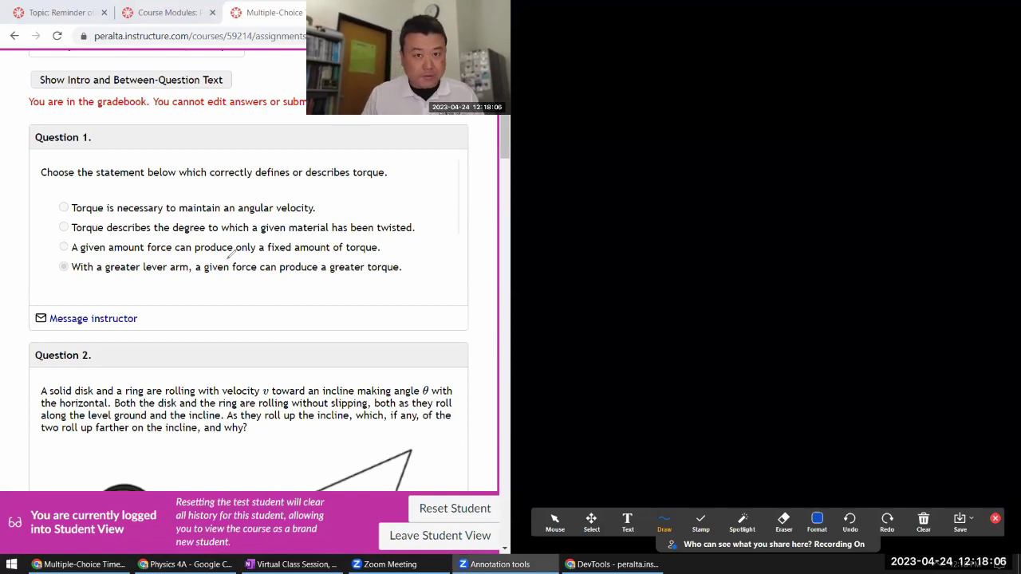
pyautogui.click(816, 520)
pyautogui.click(822, 410)
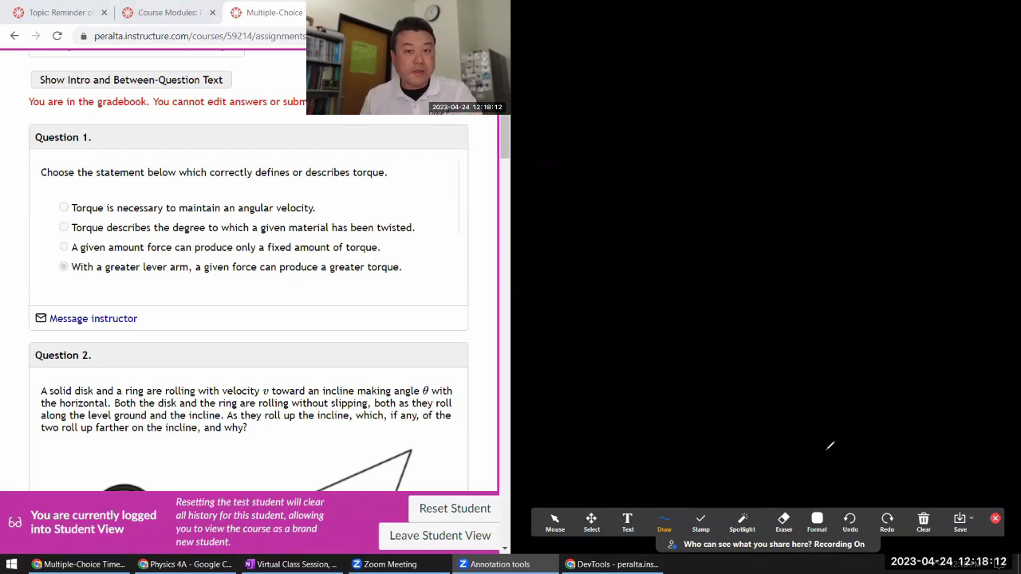
pyautogui.moveTo(545, 13)
pyautogui.mouseDown()
pyautogui.moveTo(545, 32)
pyautogui.moveTo(601, 16)
pyautogui.mouseUp()
pyautogui.moveTo(539, 45)
pyautogui.mouseDown()
pyautogui.moveTo(548, 61)
pyautogui.moveTo(605, 49)
pyautogui.moveTo(614, 16)
pyautogui.mouseUp()
pyautogui.click(608, 18)
pyautogui.click(608, 26)
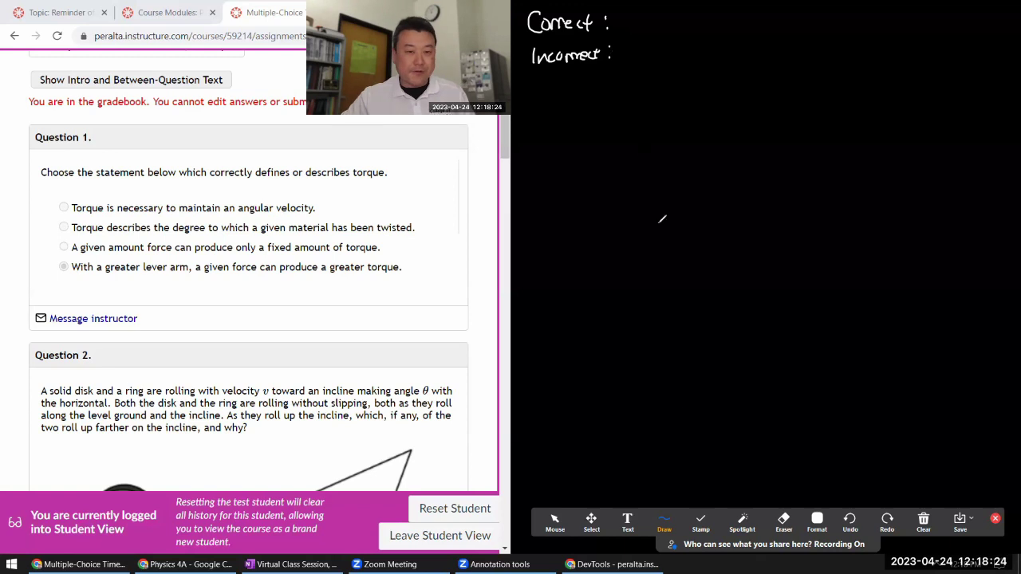
pyautogui.click(555, 522)
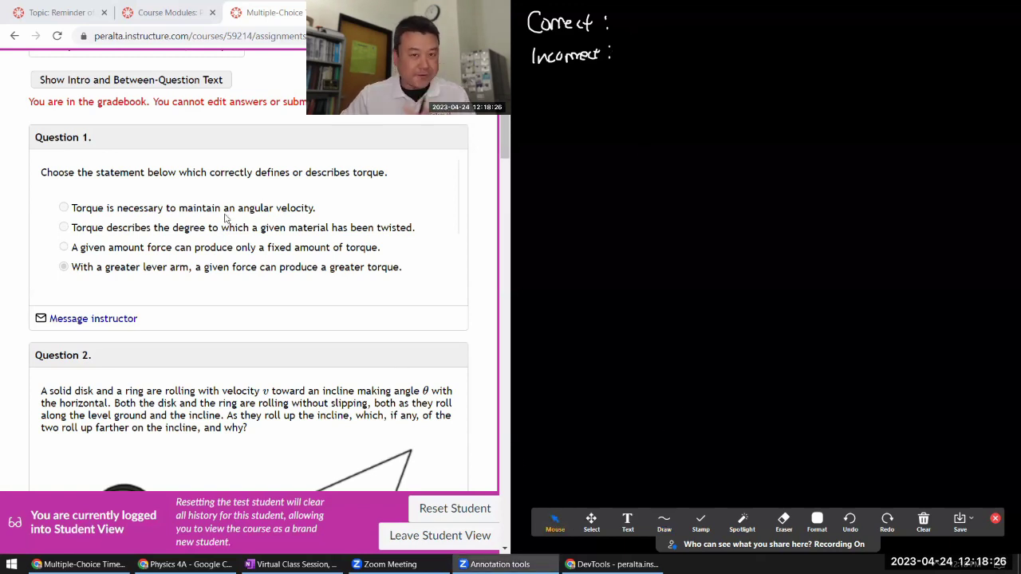
# Draw a tally mark after "Correct:" for Question 1 and return to the mouse pointer
pyautogui.scroll(-3, 226, 218)
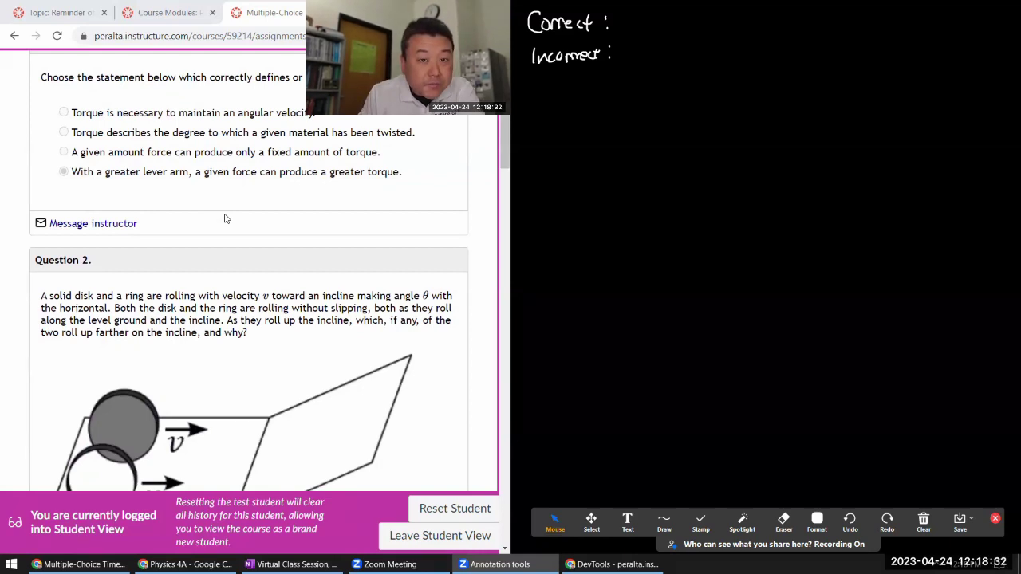
pyautogui.click(663, 522)
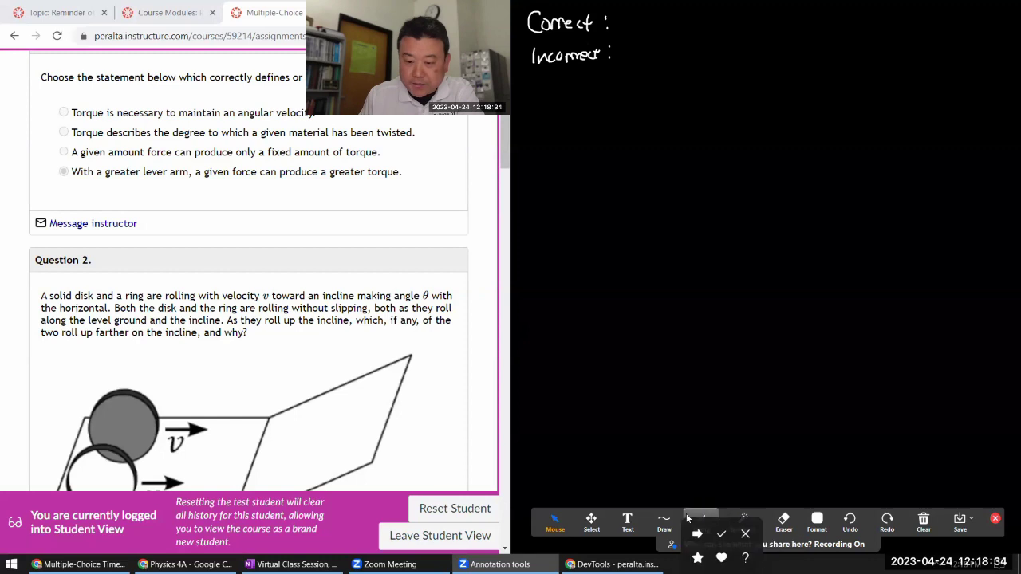
pyautogui.click(661, 511)
pyautogui.moveTo(623, 13); pyautogui.dragTo(624, 31)
pyautogui.click(555, 522)
# Outline Question 2's choice "The ring rolls up to the higher height, since it has larger rotational inertia" in blue, and erase the outline
pyautogui.scroll(-4, 275, 308)
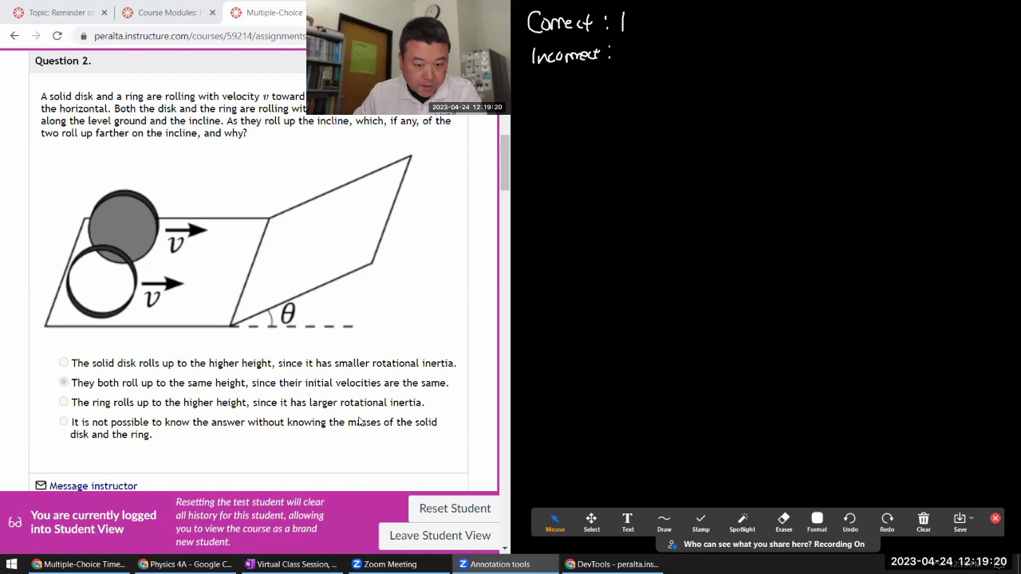
pyautogui.click(817, 519)
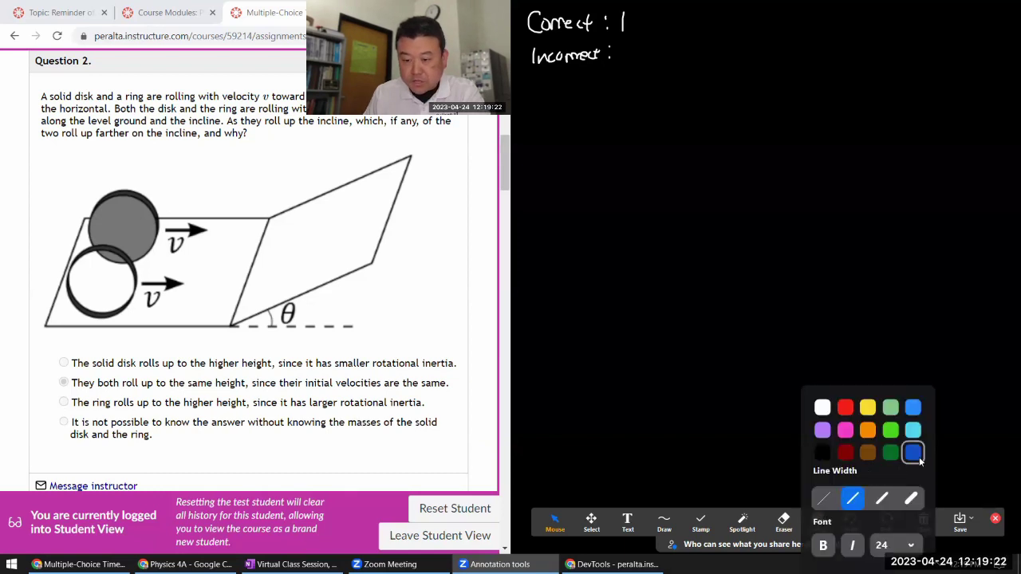
pyautogui.click(665, 520)
pyautogui.click(660, 513)
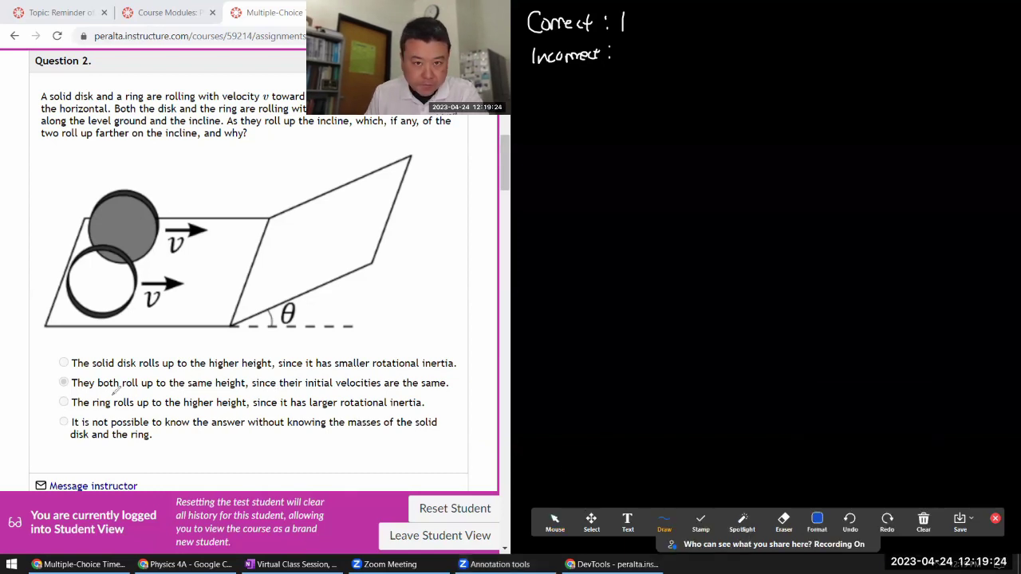
pyautogui.moveTo(51, 412)
pyautogui.mouseDown()
pyautogui.moveTo(52, 391)
pyautogui.moveTo(88, 413)
pyautogui.moveTo(405, 420)
pyautogui.moveTo(428, 404)
pyautogui.moveTo(51, 393)
pyautogui.mouseUp()
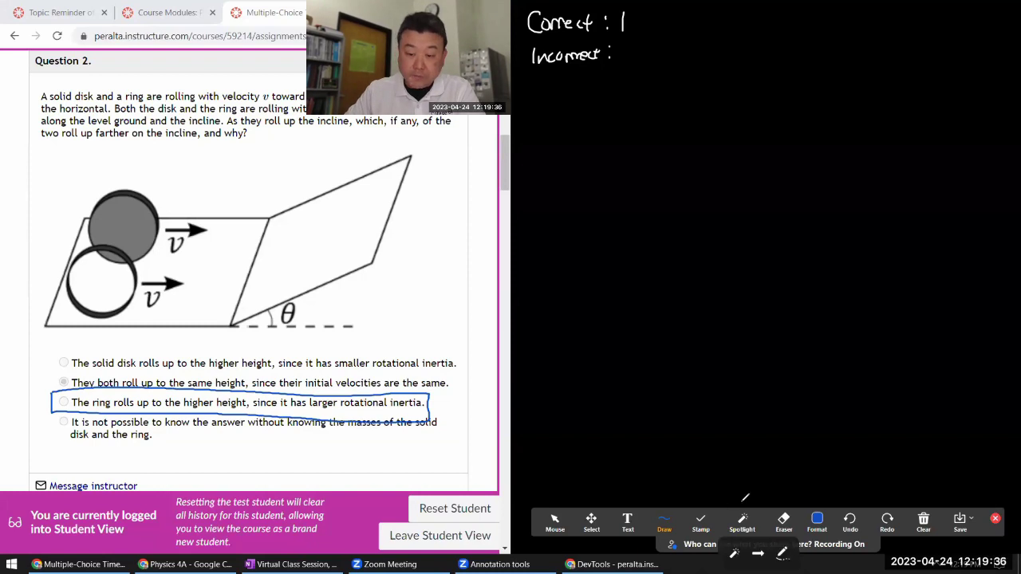
pyautogui.click(784, 520)
pyautogui.click(333, 423)
# Draw a white tally mark after "Incorrect:" for Question 2 and return to the mouse pointer
pyautogui.click(817, 520)
pyautogui.click(664, 520)
pyautogui.click(661, 510)
pyautogui.moveTo(628, 45); pyautogui.dragTo(626, 64)
pyautogui.click(555, 519)
# Draw a white tally mark after "Correct:" for Question 3 and return to the mouse pointer
pyautogui.scroll(-5, 323, 370)
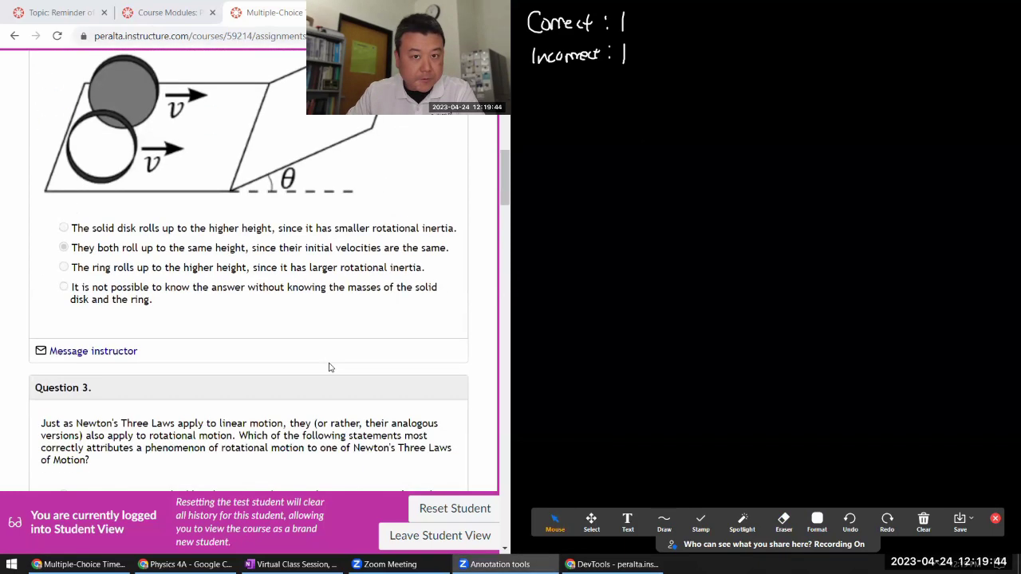
pyautogui.scroll(-1, 329, 364)
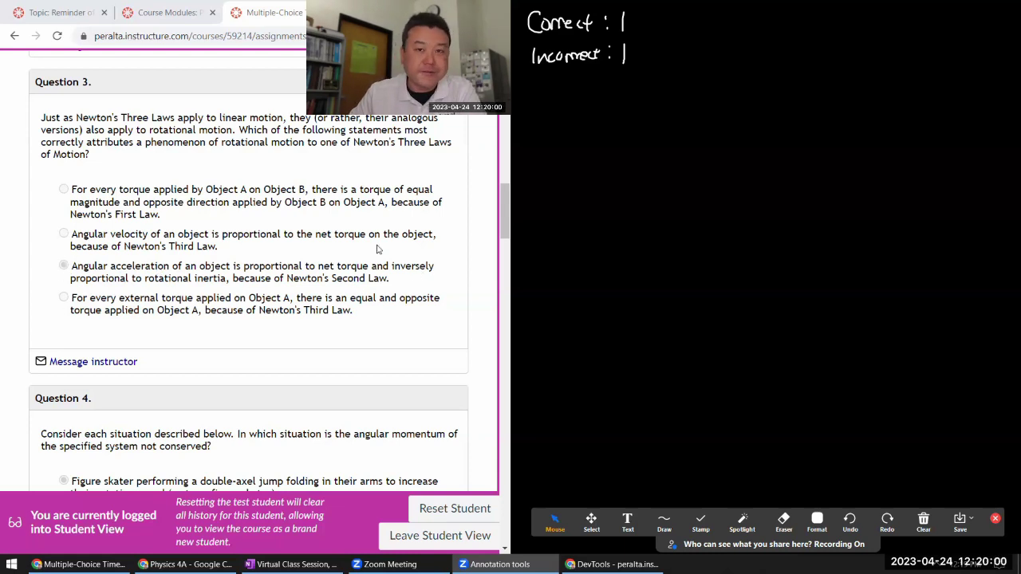
pyautogui.click(663, 520)
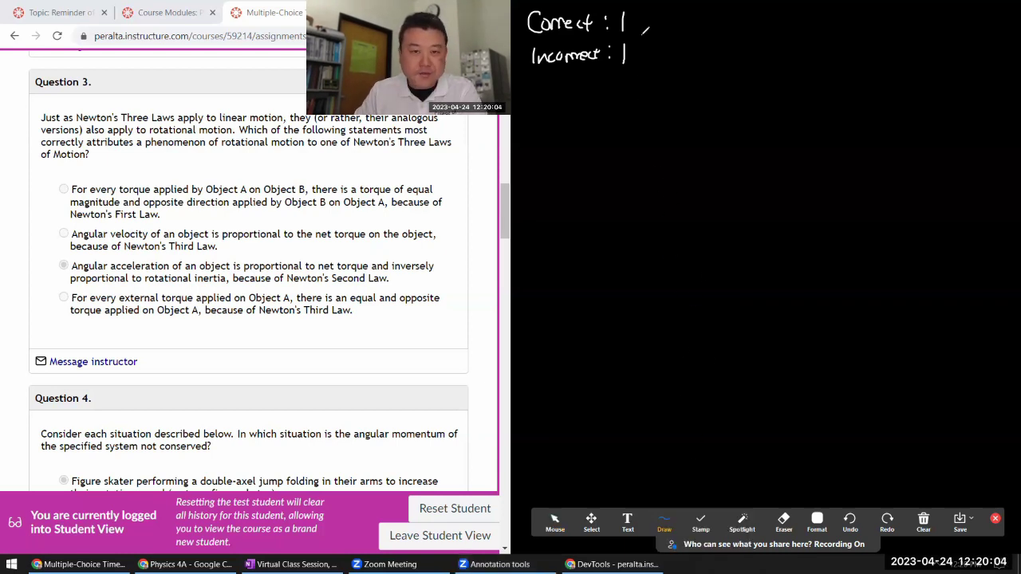
pyautogui.moveTo(631, 12); pyautogui.dragTo(630, 35)
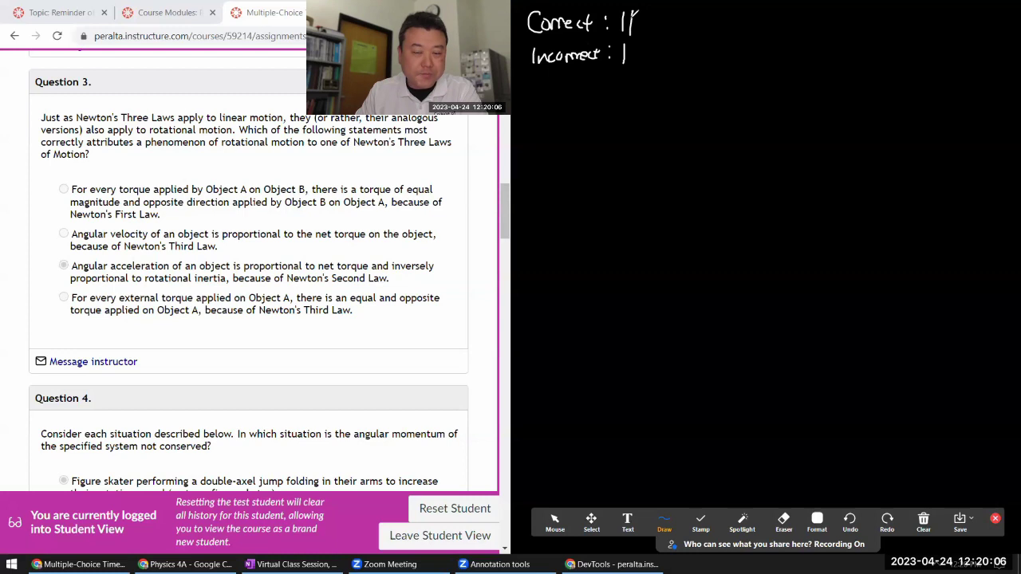
pyautogui.click(554, 520)
# Outline Question 4's choice "Precession of a bicycle wheel spinning vertically at a constant speed (system: bicycle wheel)" in blue
pyautogui.scroll(-3, 213, 273)
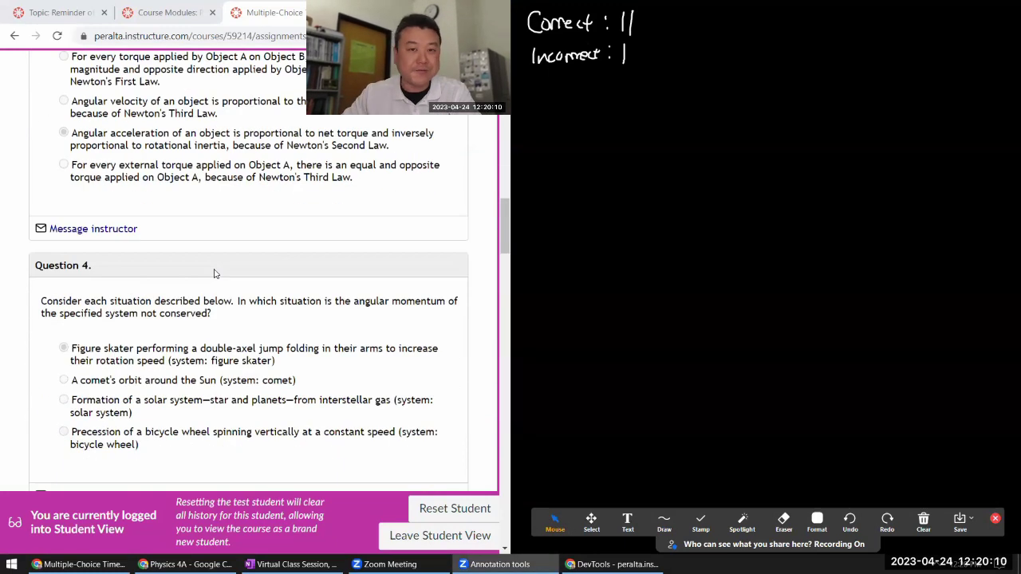
pyautogui.scroll(-2, 213, 273)
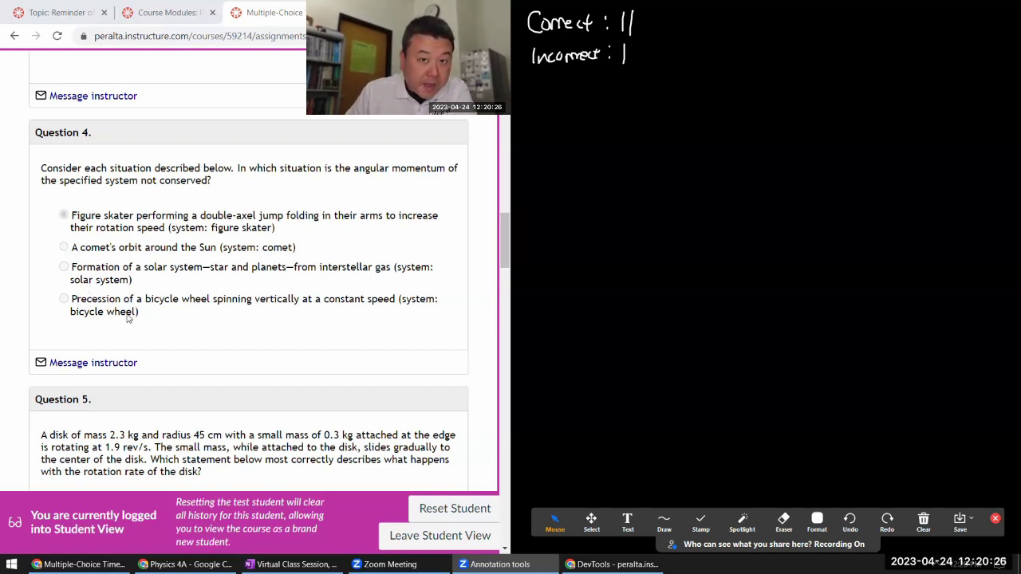
pyautogui.click(832, 519)
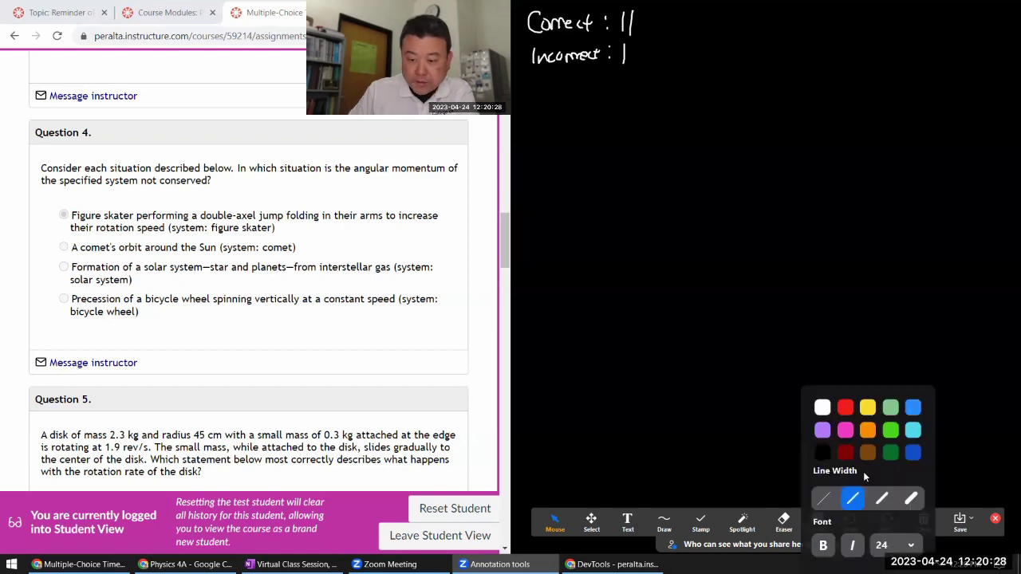
pyautogui.click(911, 453)
pyautogui.click(670, 516)
pyautogui.click(670, 515)
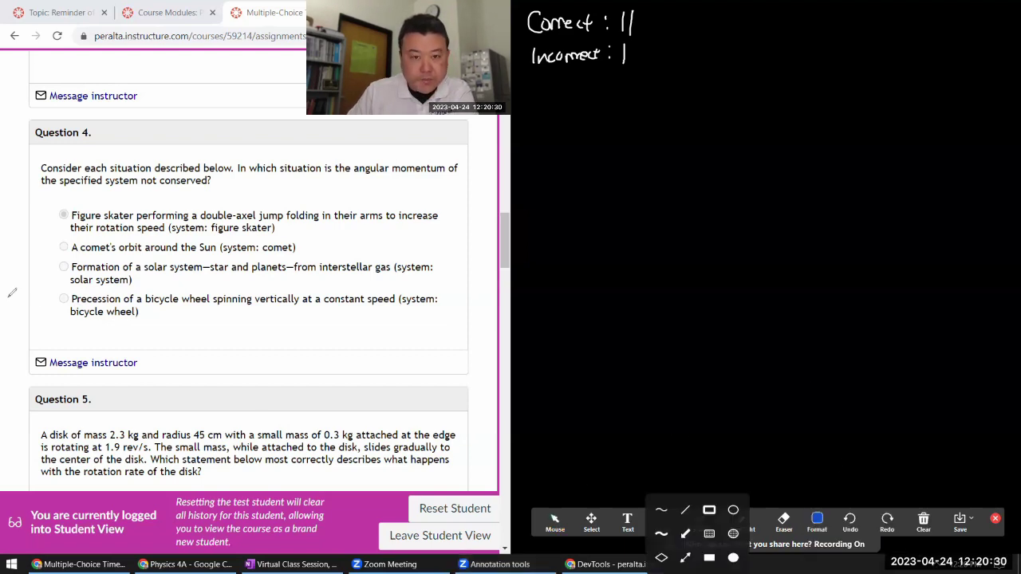
pyautogui.moveTo(51, 292)
pyautogui.mouseDown()
pyautogui.moveTo(77, 322)
pyautogui.moveTo(397, 315)
pyautogui.moveTo(454, 291)
pyautogui.moveTo(61, 284)
pyautogui.mouseUp()
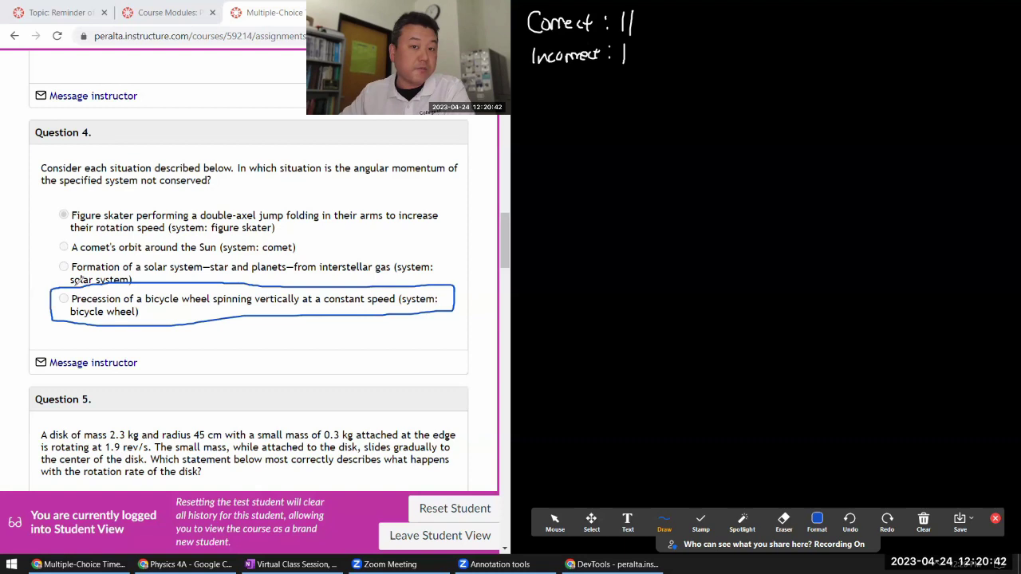
# Draw a white tally mark after "Incorrect:" for Question 4 and erase the blue outline around the bicycle wheel choice
pyautogui.click(817, 520)
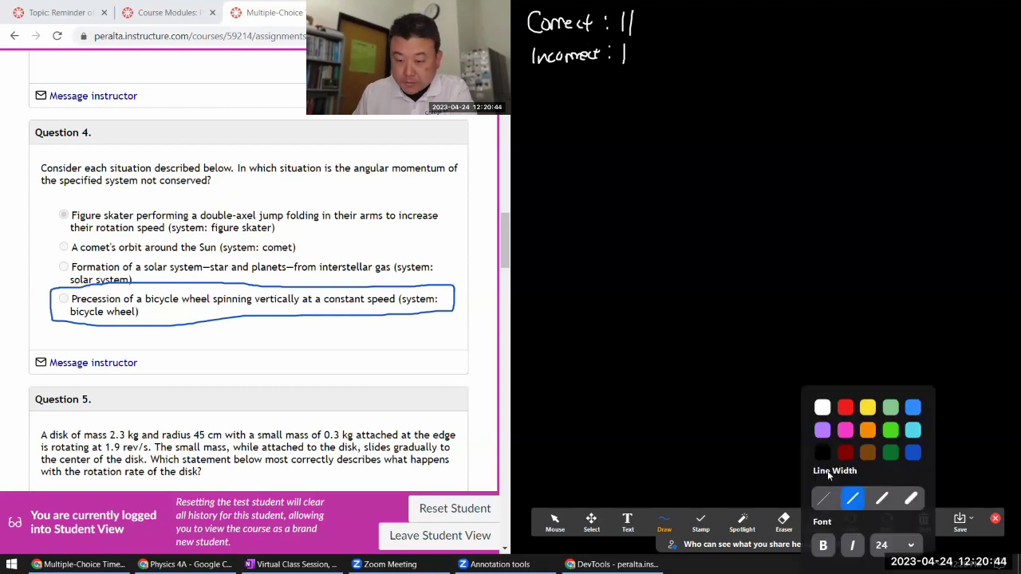
pyautogui.click(821, 405)
pyautogui.click(664, 523)
pyautogui.moveTo(632, 45); pyautogui.dragTo(628, 62)
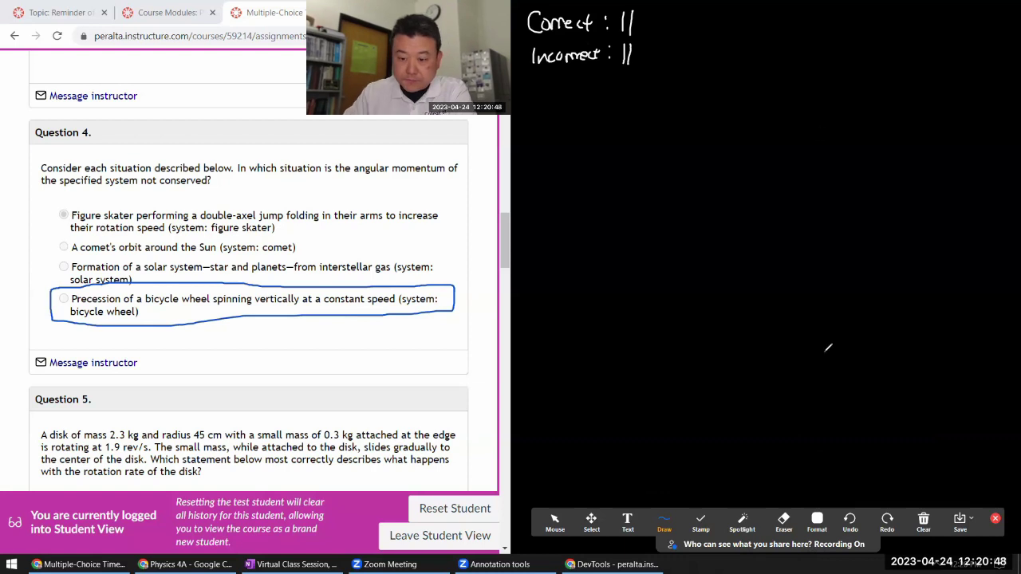
pyautogui.click(783, 520)
pyautogui.moveTo(429, 271); pyautogui.dragTo(389, 344)
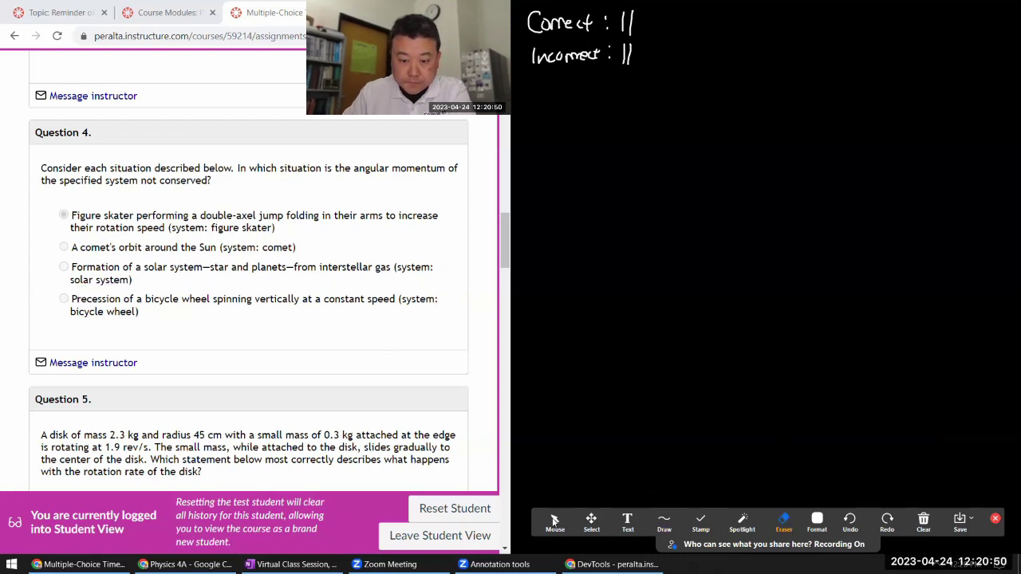
pyautogui.click(555, 520)
# Underline Question 5's choice "In order to conserve the total angular momentum, the disk spins faster than 1.9 rev/s" in blue
pyautogui.scroll(-3, 228, 327)
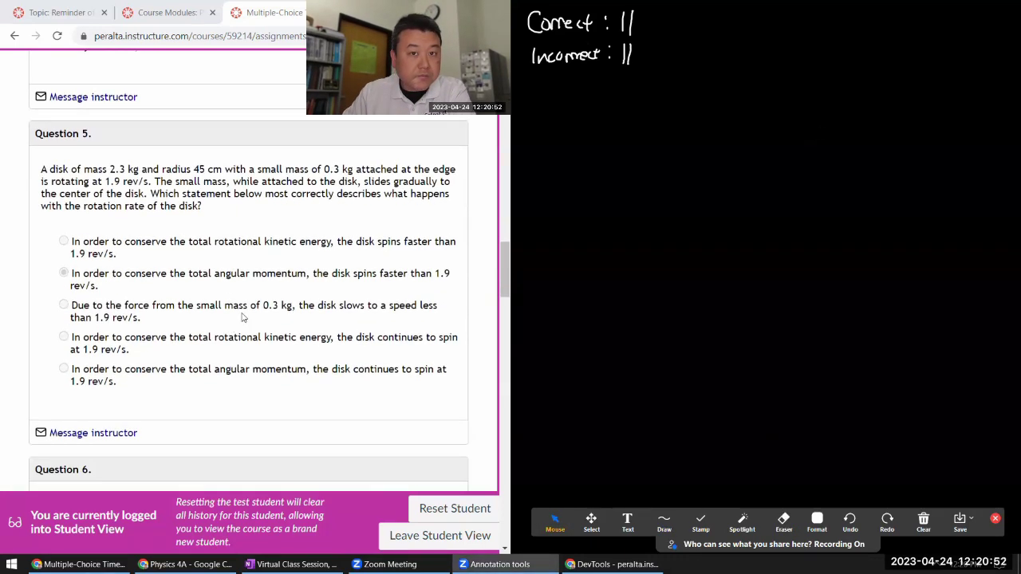
pyautogui.scroll(-1, 244, 315)
pyautogui.scroll(1, 243, 305)
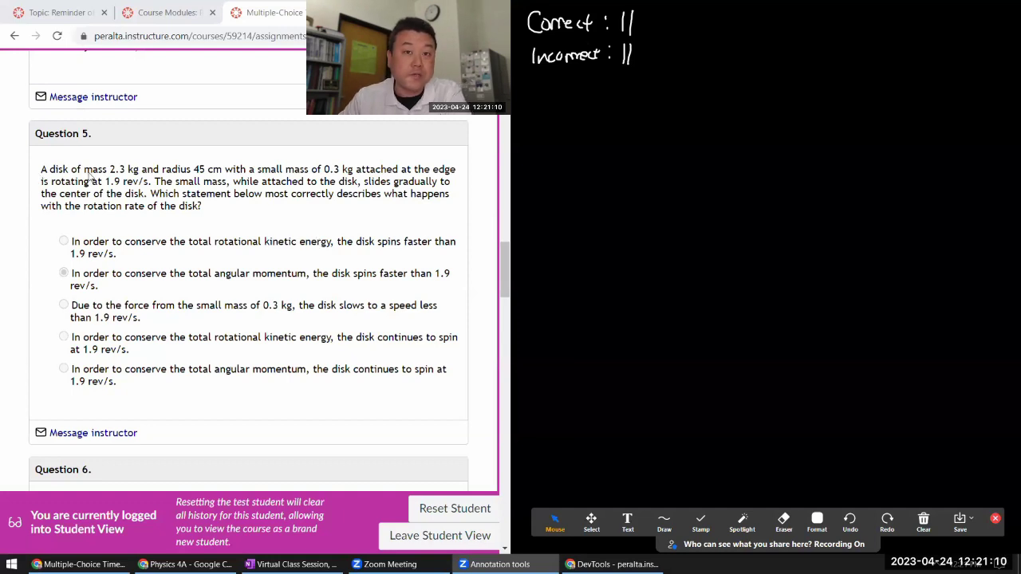
pyautogui.moveTo(39, 170); pyautogui.dragTo(223, 207)
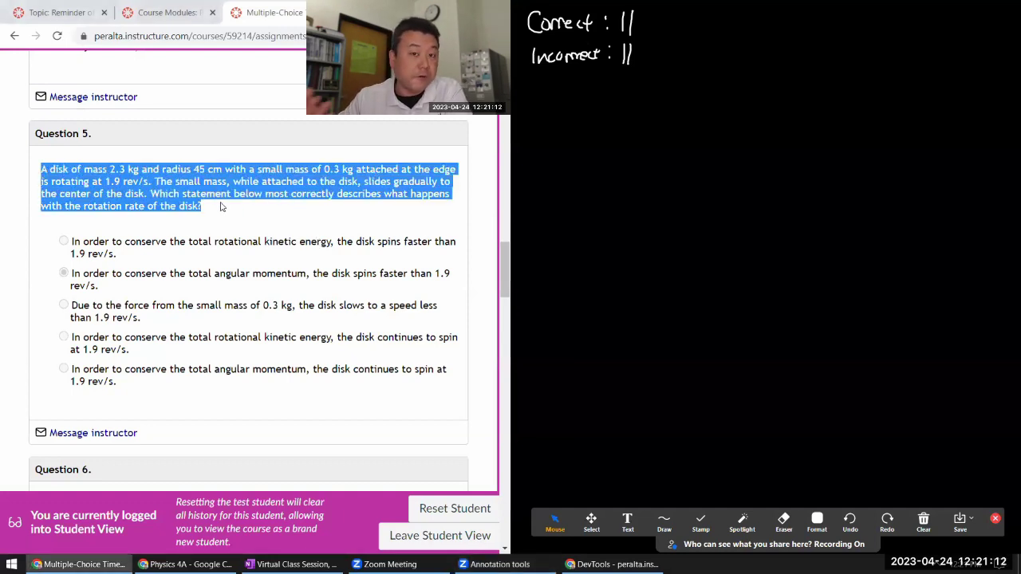
pyautogui.click(179, 260)
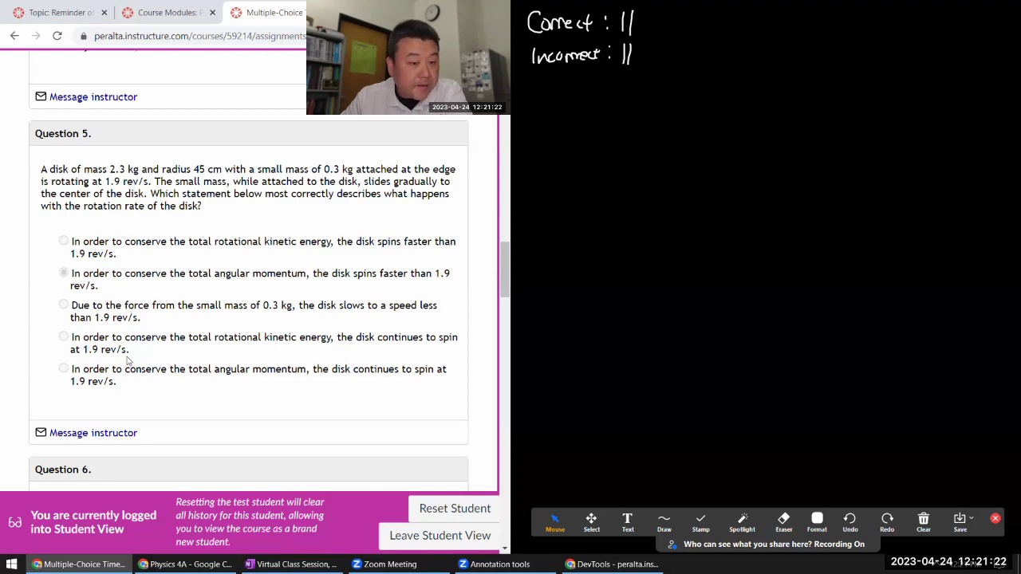
pyautogui.click(817, 520)
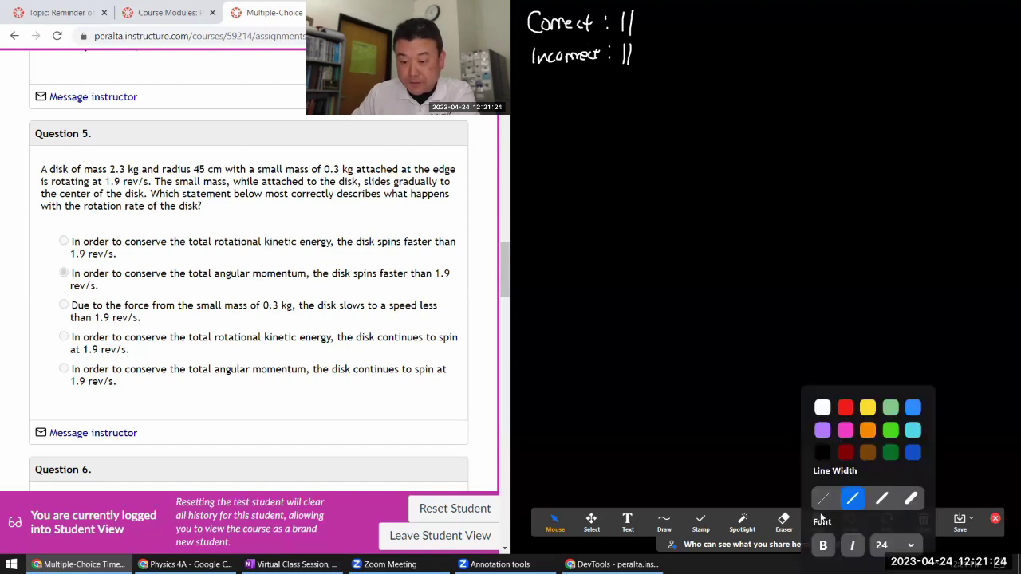
pyautogui.click(893, 453)
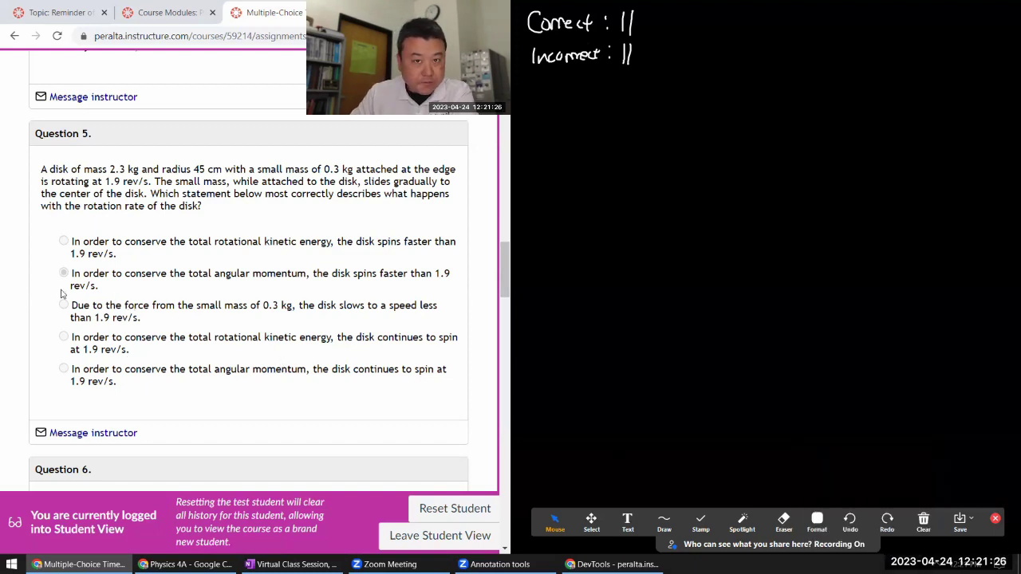
pyautogui.click(663, 522)
pyautogui.click(659, 525)
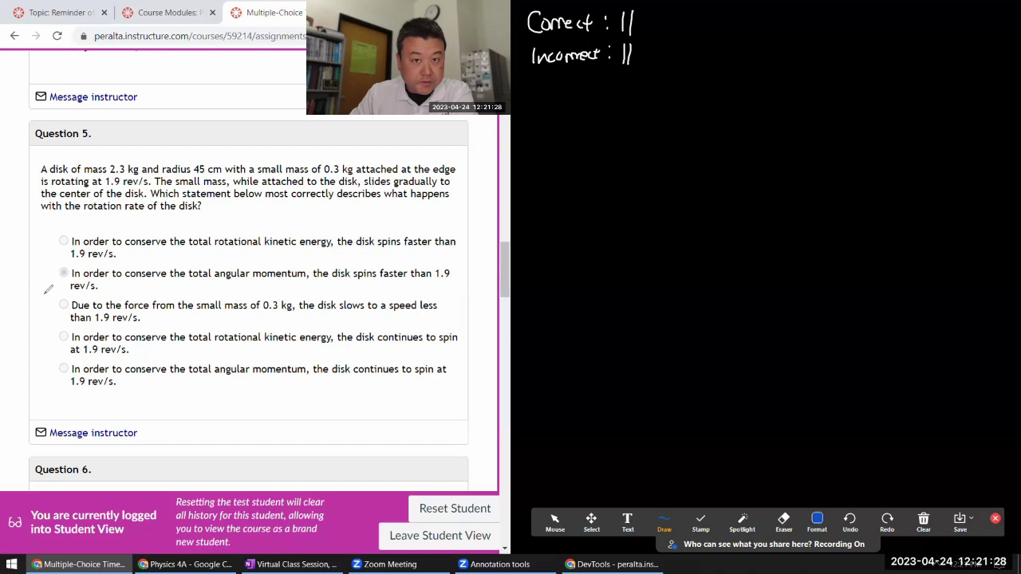
pyautogui.moveTo(51, 294)
pyautogui.mouseDown()
pyautogui.moveTo(145, 301)
pyautogui.moveTo(40, 299)
pyautogui.mouseUp()
# Draw a white tally mark after "Correct:" for Question 5 and erase the blue underline from the choices
pyautogui.click(818, 520)
pyautogui.click(824, 409)
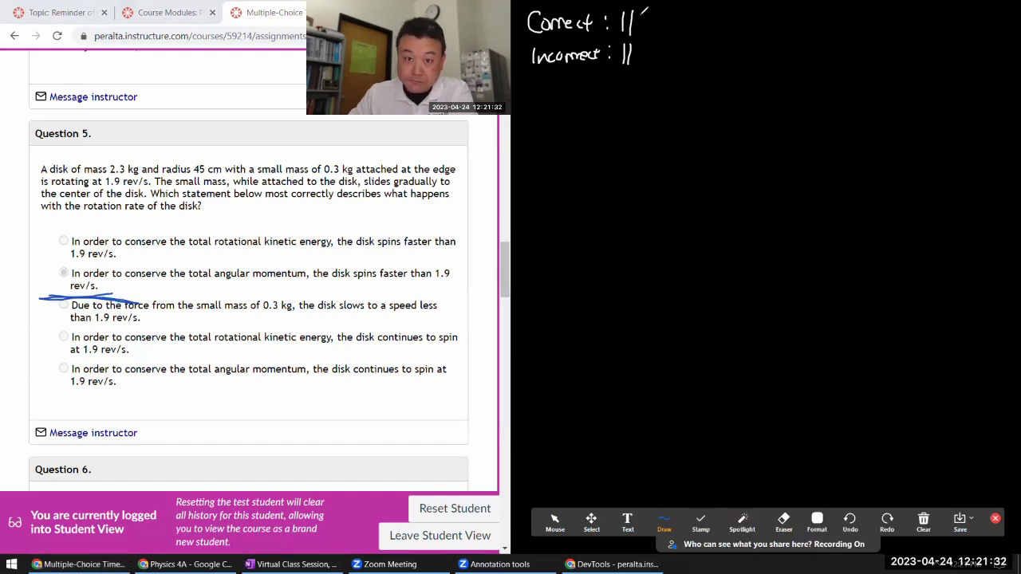
pyautogui.moveTo(643, 11); pyautogui.dragTo(638, 33)
pyautogui.click(784, 519)
pyautogui.moveTo(112, 287); pyautogui.dragTo(93, 305)
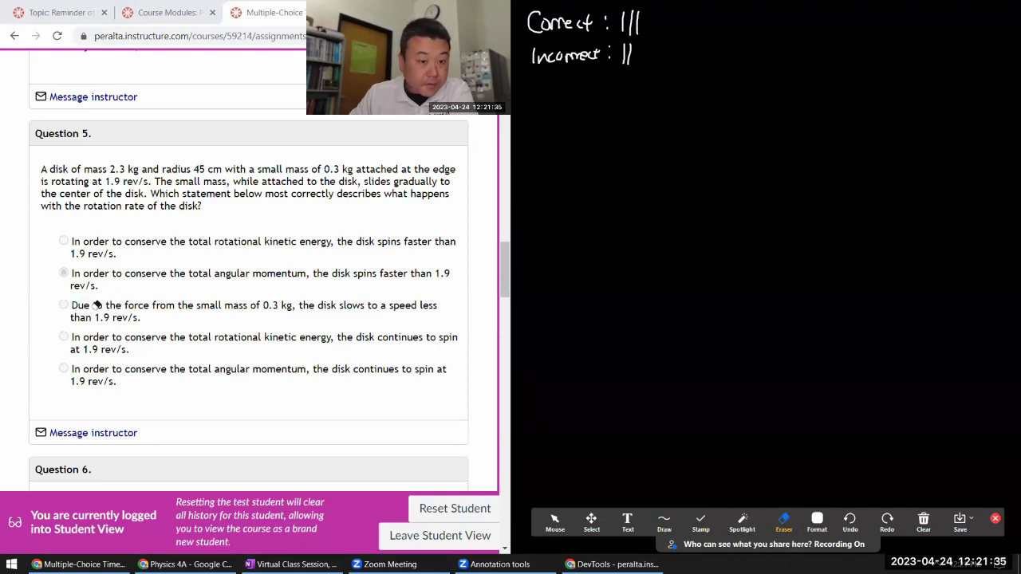
pyautogui.click(552, 519)
# Handwrite the vector formula L = r × p = r × (mv) in green beside Question 6's choices, double-underlining the last r and v
pyautogui.scroll(-1, 344, 425)
pyautogui.scroll(-3, 344, 425)
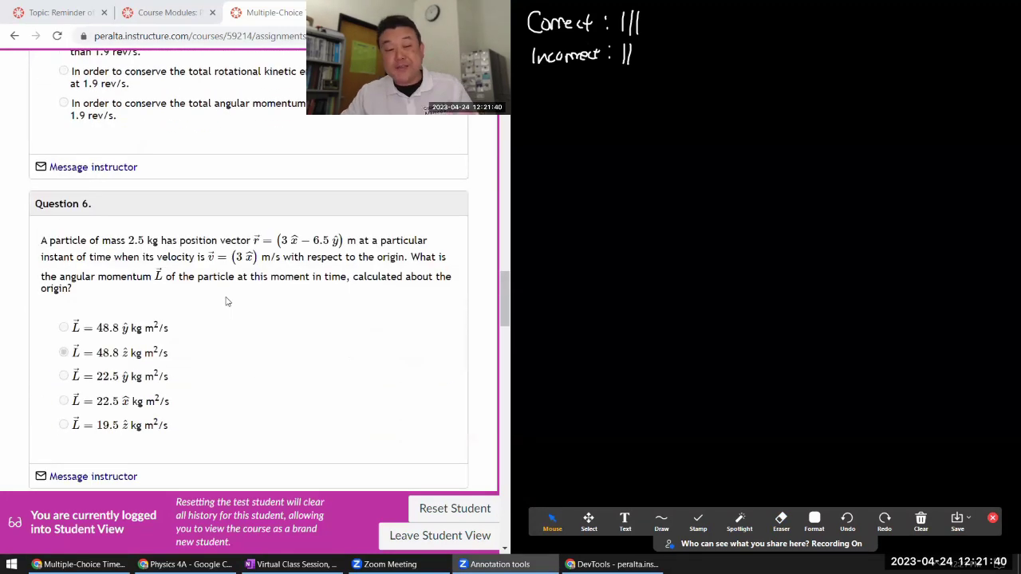
pyautogui.scroll(-1, 226, 300)
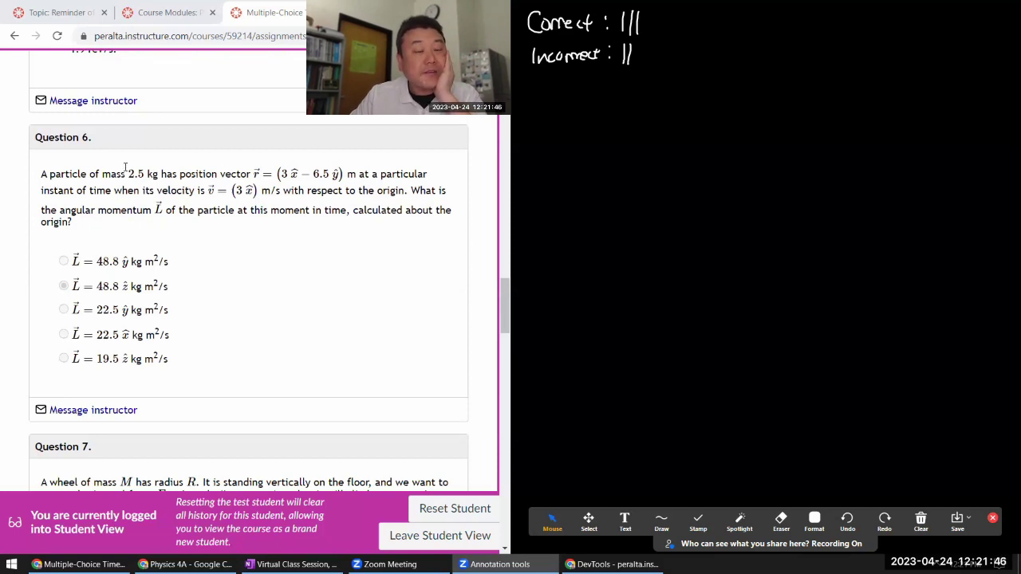
pyautogui.scroll(-1, 123, 163)
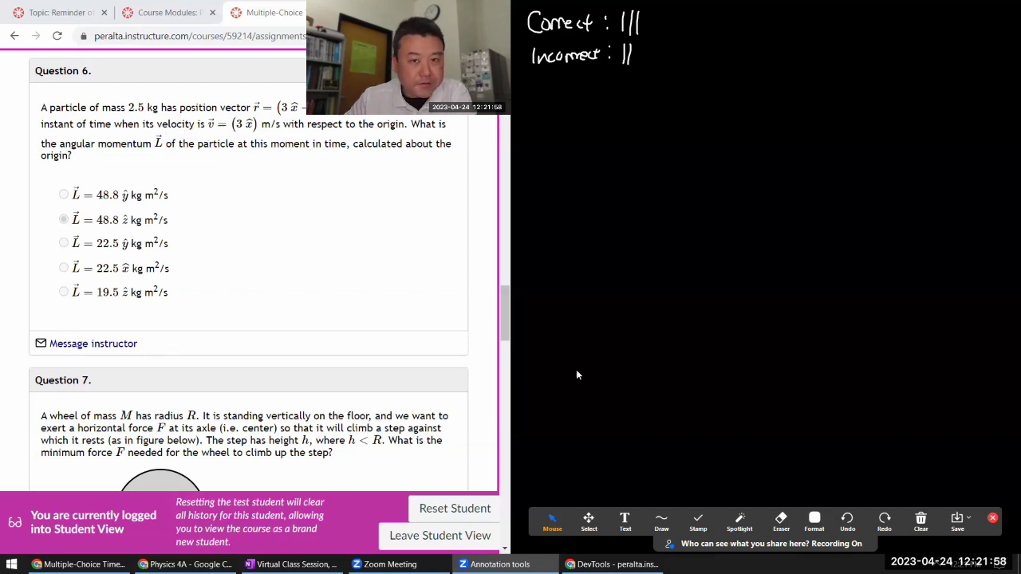
pyautogui.click(662, 520)
pyautogui.click(814, 520)
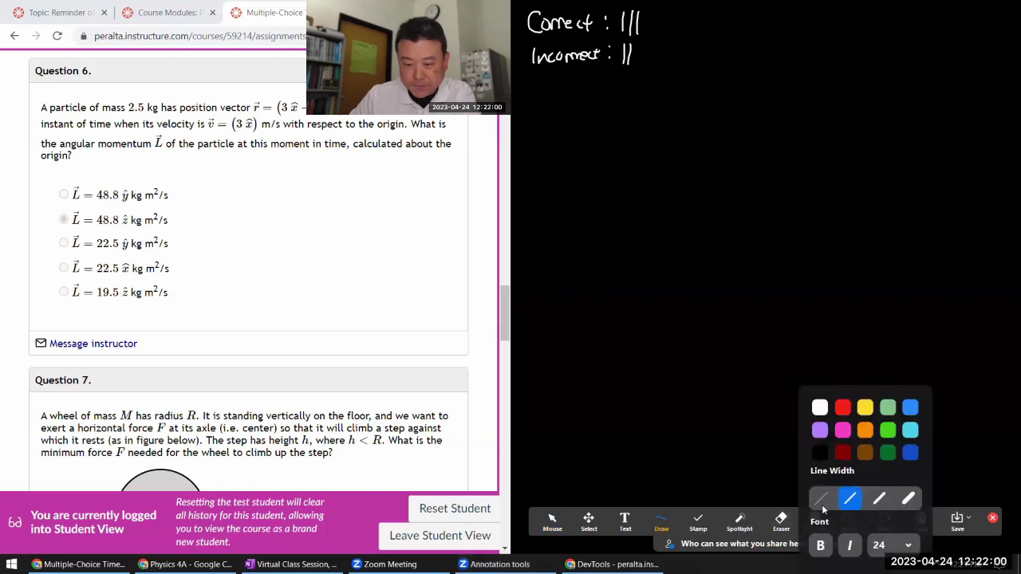
pyautogui.click(888, 449)
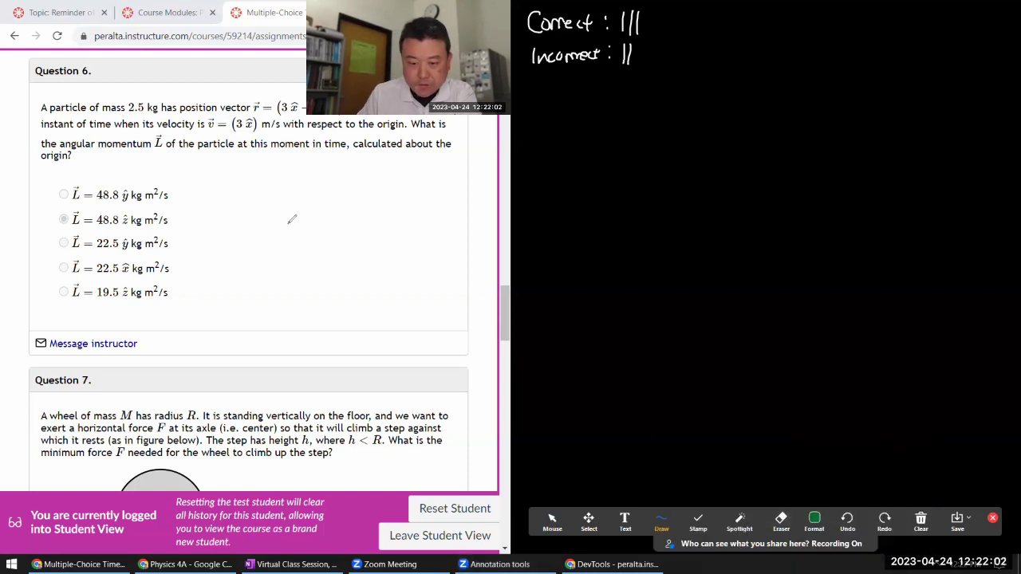
pyautogui.moveTo(230, 165)
pyautogui.mouseDown()
pyautogui.moveTo(239, 155)
pyautogui.moveTo(257, 171)
pyautogui.moveTo(305, 165)
pyautogui.moveTo(314, 180)
pyautogui.moveTo(319, 156)
pyautogui.moveTo(337, 177)
pyautogui.mouseUp()
pyautogui.moveTo(327, 182)
pyautogui.mouseDown()
pyautogui.moveTo(366, 170)
pyautogui.moveTo(359, 159)
pyautogui.moveTo(363, 184)
pyautogui.mouseUp()
pyautogui.moveTo(383, 168)
pyautogui.mouseDown()
pyautogui.moveTo(381, 192)
pyautogui.moveTo(401, 188)
pyautogui.moveTo(417, 163)
pyautogui.mouseUp()
pyautogui.moveTo(412, 158); pyautogui.dragTo(422, 190)
pyautogui.moveTo(345, 192); pyautogui.dragTo(355, 192)
pyautogui.moveTo(346, 196); pyautogui.dragTo(418, 202)
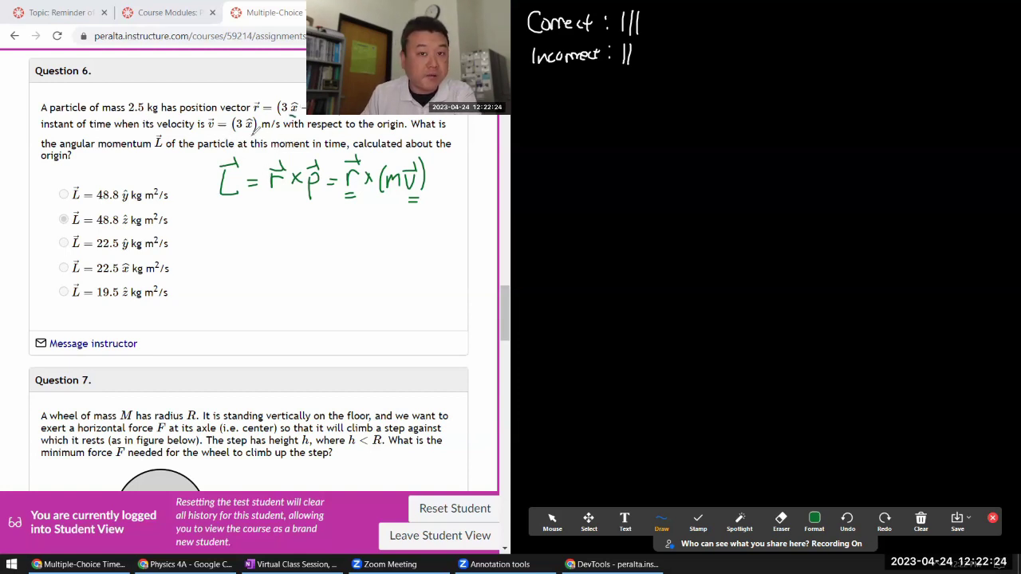
# Underline x̂ in Question 6's velocity vector in green and erase the underlines beneath the x̂ terms
pyautogui.moveTo(247, 130); pyautogui.dragTo(257, 128)
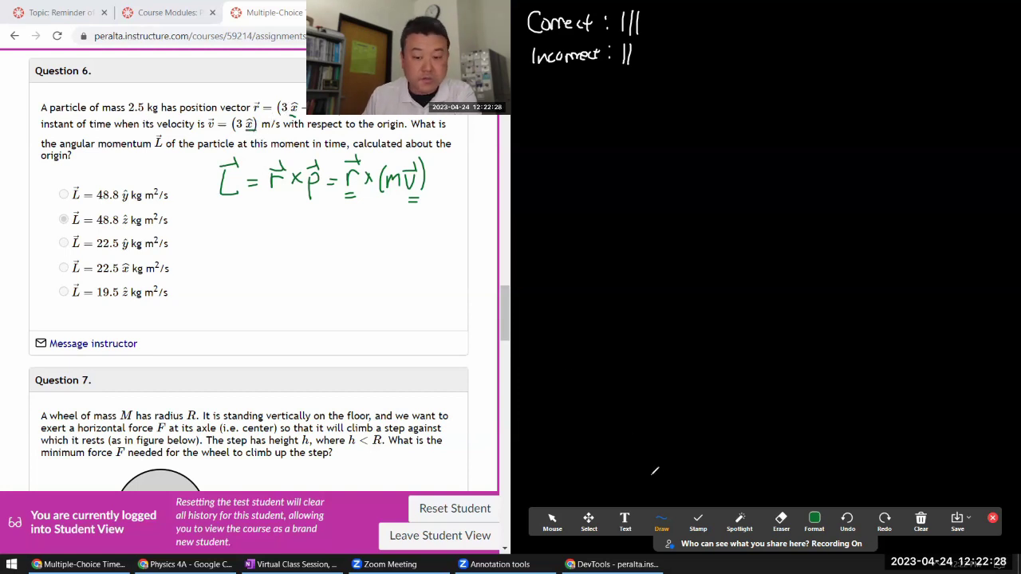
pyautogui.click(779, 518)
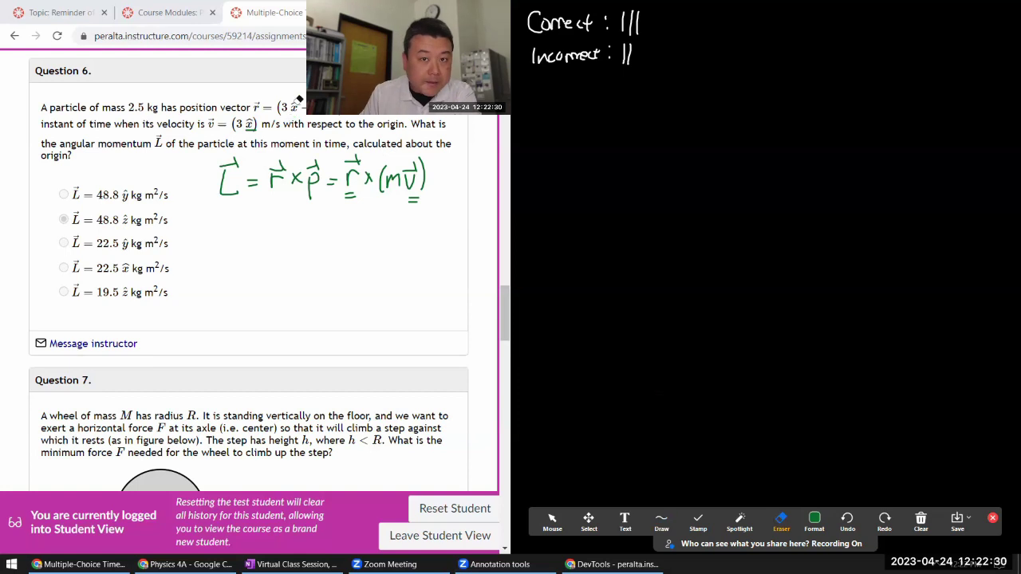
pyautogui.click(252, 129)
# Underline r and its ŷ term in Question 6's text, and handwrite "-6.5ŷ × 3x̂" in green below the formula
pyautogui.click(661, 518)
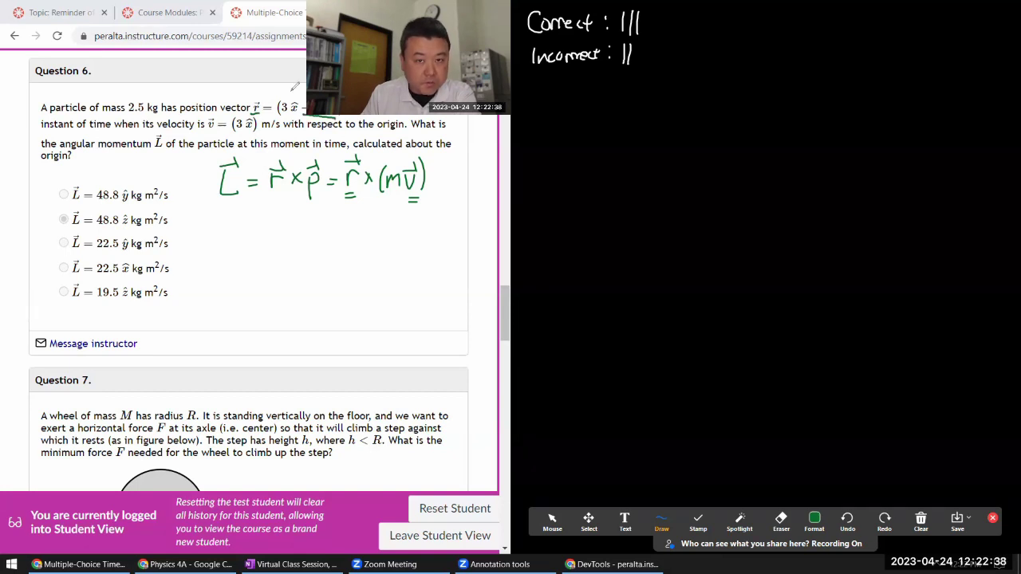
pyautogui.moveTo(254, 250); pyautogui.dragTo(264, 249)
pyautogui.moveTo(277, 233)
pyautogui.mouseDown()
pyautogui.moveTo(268, 254)
pyautogui.moveTo(284, 248)
pyautogui.mouseUp()
pyautogui.moveTo(294, 232)
pyautogui.mouseDown()
pyautogui.moveTo(289, 254)
pyautogui.moveTo(304, 248)
pyautogui.mouseUp()
pyautogui.moveTo(310, 236)
pyautogui.mouseDown()
pyautogui.moveTo(302, 269)
pyautogui.moveTo(310, 236)
pyautogui.moveTo(335, 246)
pyautogui.mouseUp()
pyautogui.moveTo(334, 236)
pyautogui.mouseDown()
pyautogui.moveTo(324, 247)
pyautogui.moveTo(377, 245)
pyautogui.mouseUp()
pyautogui.moveTo(377, 231)
pyautogui.mouseDown()
pyautogui.moveTo(367, 245)
pyautogui.moveTo(378, 229)
pyautogui.mouseUp()
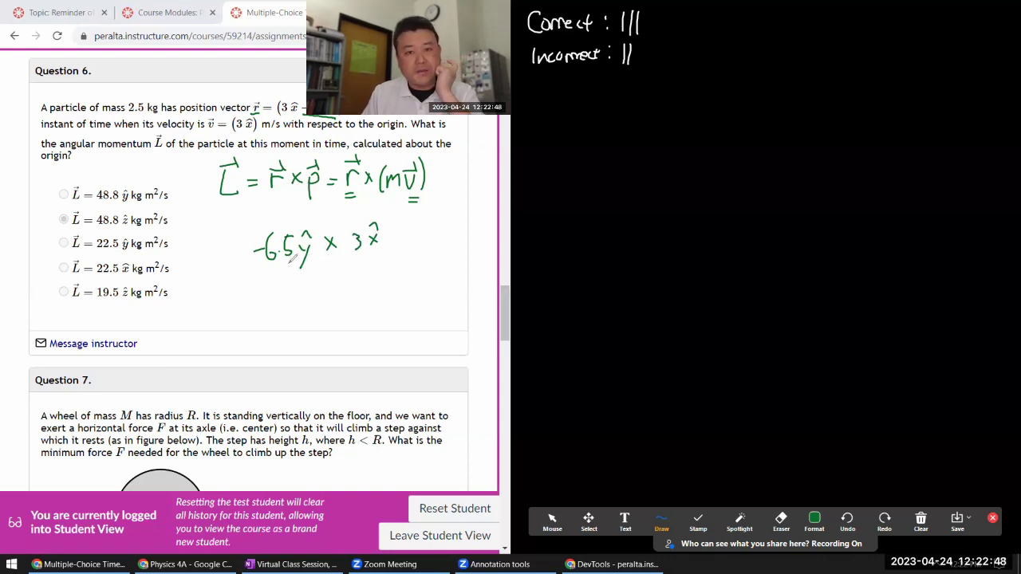
# Complete the handwritten cross product with "= 19.5 +ẑ" and underline that result in green
pyautogui.moveTo(390, 234); pyautogui.dragTo(399, 233)
pyautogui.moveTo(390, 238)
pyautogui.mouseDown()
pyautogui.moveTo(455, 241)
pyautogui.moveTo(454, 216)
pyautogui.moveTo(438, 237)
pyautogui.moveTo(454, 220)
pyautogui.mouseUp()
pyautogui.moveTo(446, 235); pyautogui.dragTo(454, 236)
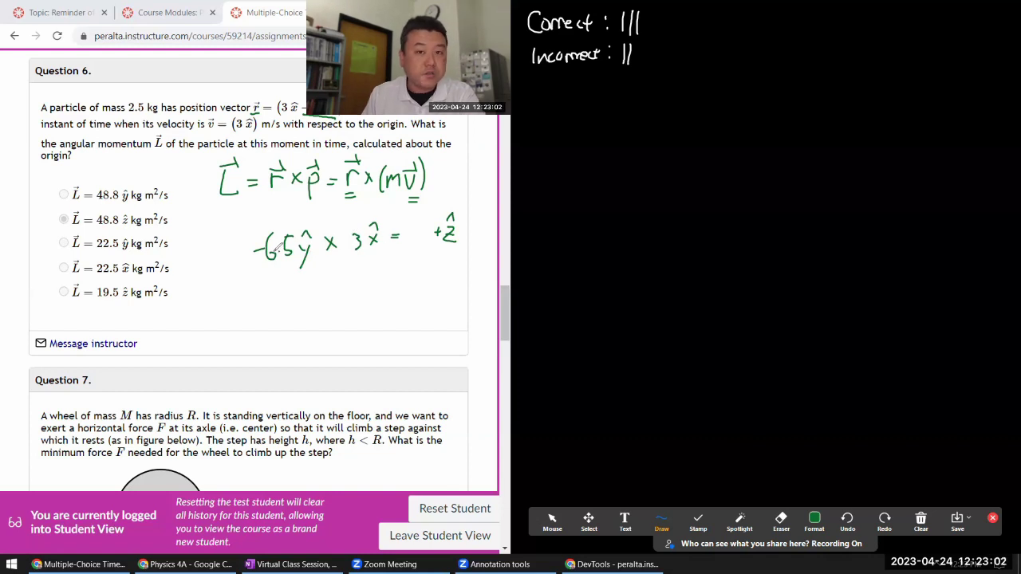
pyautogui.moveTo(407, 224); pyautogui.dragTo(405, 239)
pyautogui.moveTo(418, 226)
pyautogui.mouseDown()
pyautogui.moveTo(415, 239)
pyautogui.moveTo(459, 251)
pyautogui.mouseUp()
pyautogui.click(416, 238)
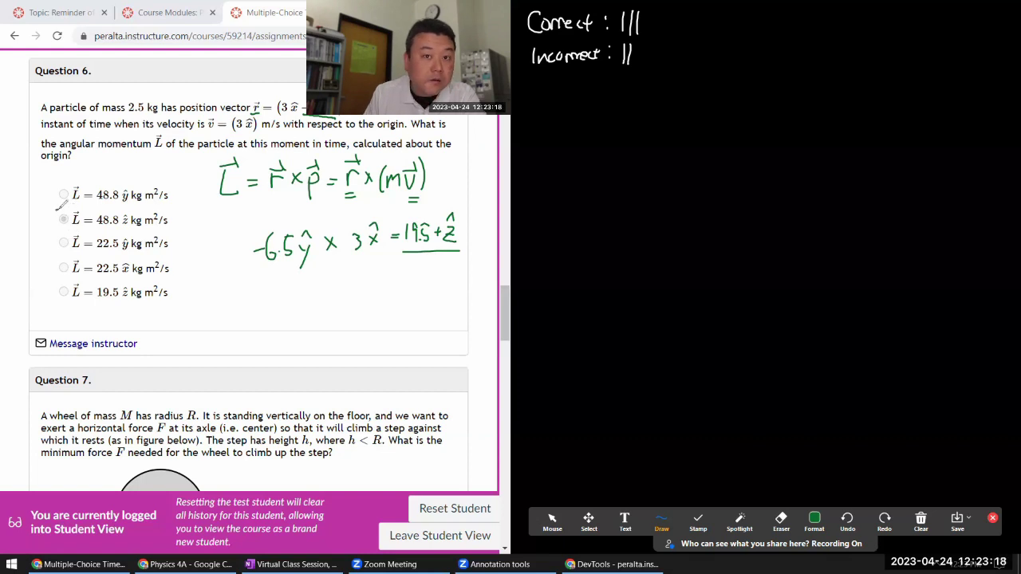
# Outline Question 6's choice L = 48.8 ẑ kg m²/s in green and set the drawing colour to white
pyautogui.moveTo(54, 232)
pyautogui.mouseDown()
pyautogui.moveTo(152, 231)
pyautogui.moveTo(132, 210)
pyautogui.moveTo(54, 209)
pyautogui.mouseUp()
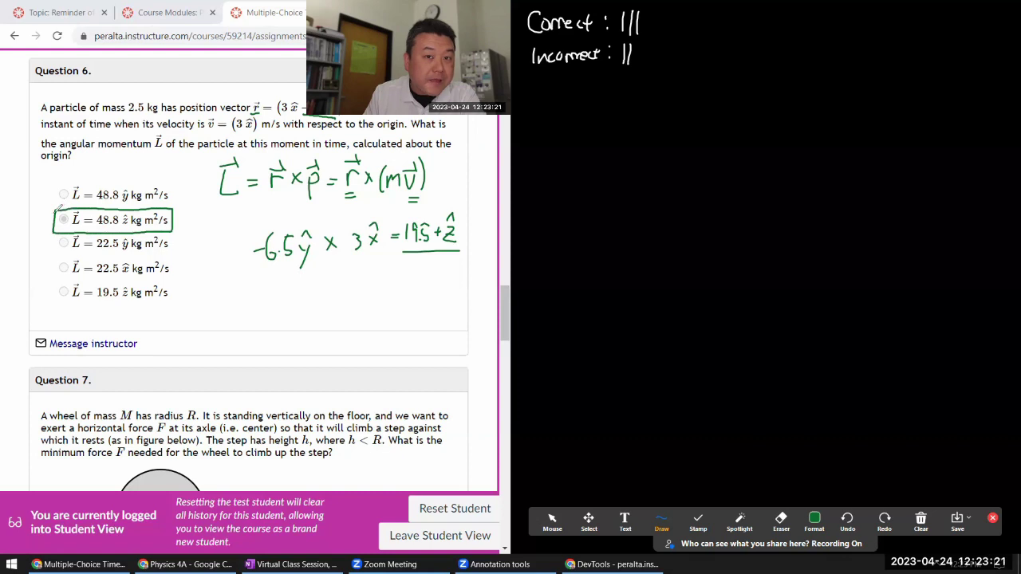
pyautogui.click(814, 518)
pyautogui.click(819, 407)
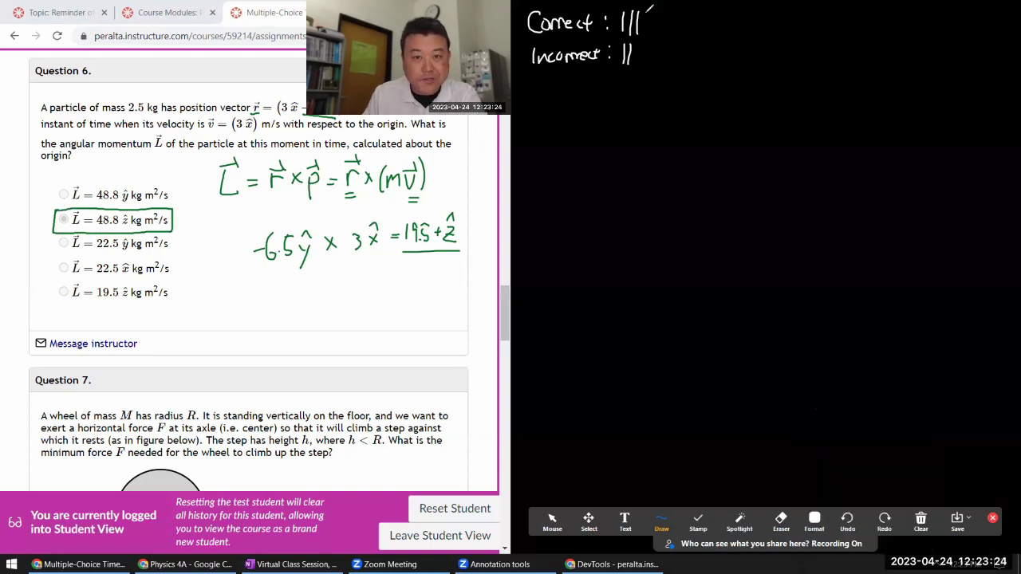
# Add a fourth tally mark beside "Correct" and erase all green annotations from Question 6
pyautogui.moveTo(649, 11); pyautogui.dragTo(647, 30)
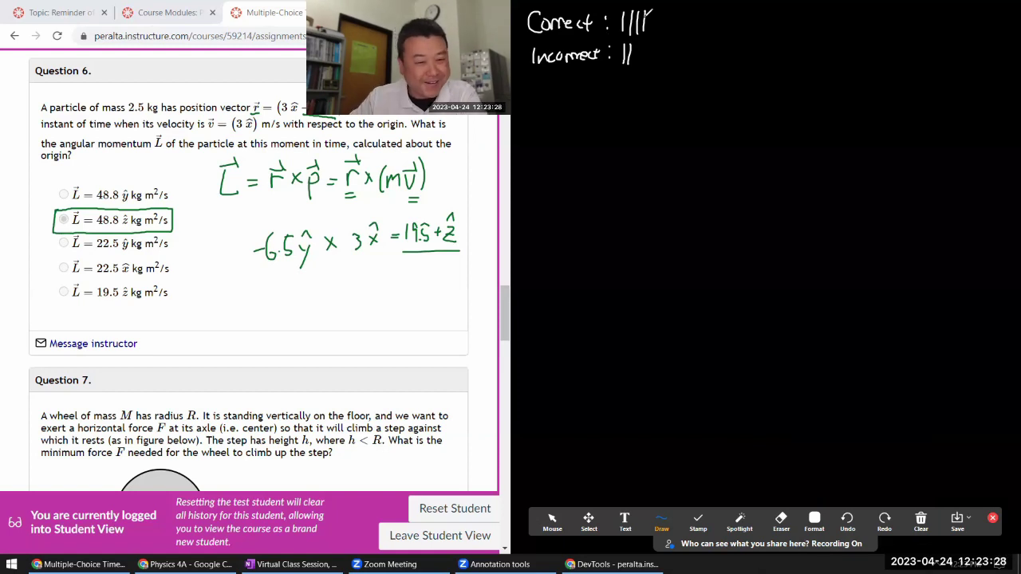
pyautogui.click(780, 519)
pyautogui.moveTo(275, 244)
pyautogui.mouseDown()
pyautogui.moveTo(260, 249)
pyautogui.moveTo(292, 236)
pyautogui.moveTo(391, 243)
pyautogui.moveTo(379, 244)
pyautogui.moveTo(444, 230)
pyautogui.moveTo(399, 200)
pyautogui.moveTo(343, 190)
pyautogui.moveTo(355, 164)
pyautogui.moveTo(330, 118)
pyautogui.mouseUp()
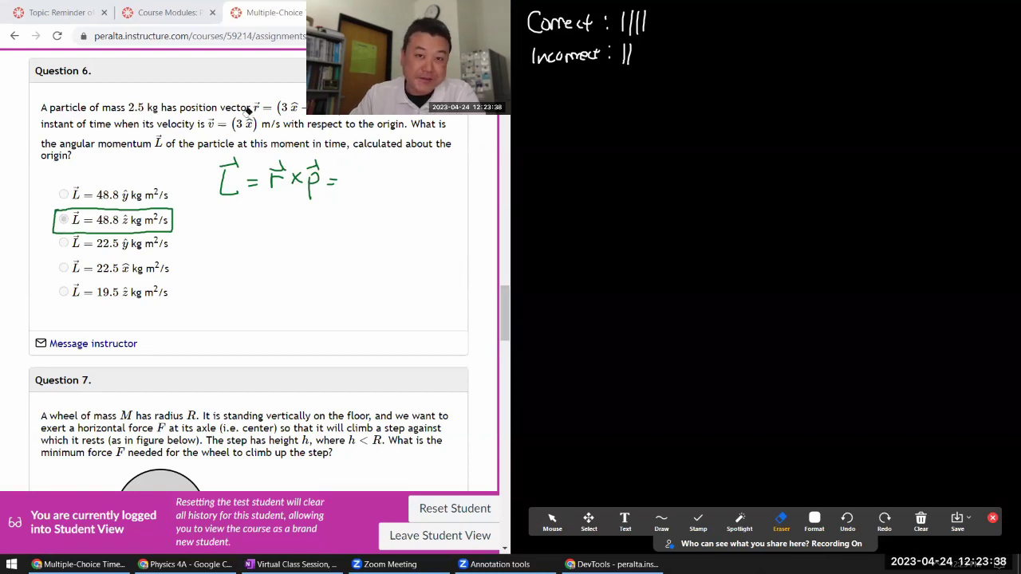
pyautogui.moveTo(275, 168)
pyautogui.mouseDown()
pyautogui.moveTo(318, 172)
pyautogui.moveTo(323, 162)
pyautogui.moveTo(326, 189)
pyautogui.moveTo(255, 184)
pyautogui.moveTo(225, 165)
pyautogui.moveTo(170, 189)
pyautogui.moveTo(143, 218)
pyautogui.mouseUp()
pyautogui.click(552, 522)
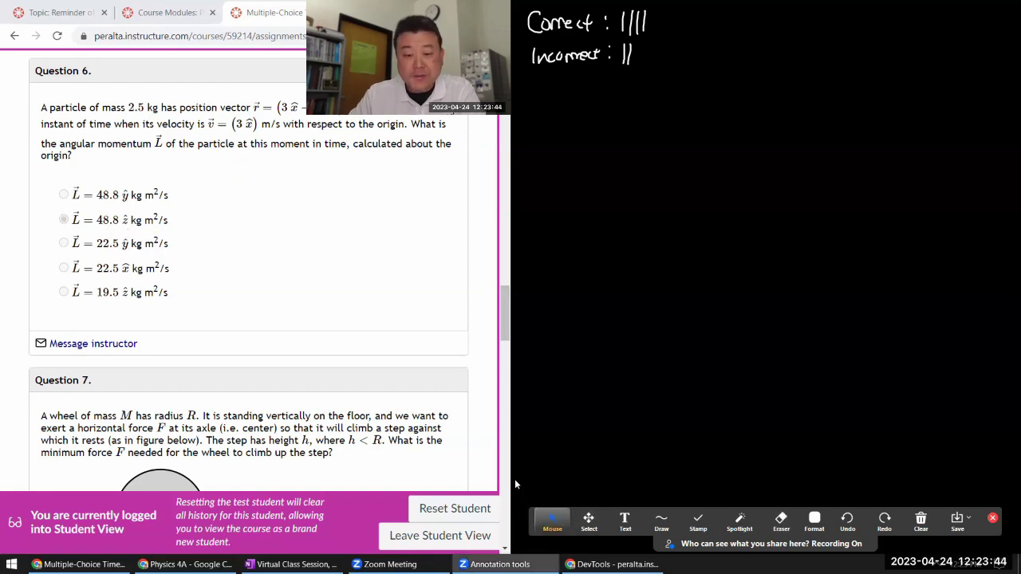
# Outline Question 7's last choice, F = Mg × √(h(2R − h))/(R − h), in dark blue
pyautogui.scroll(-1, 410, 354)
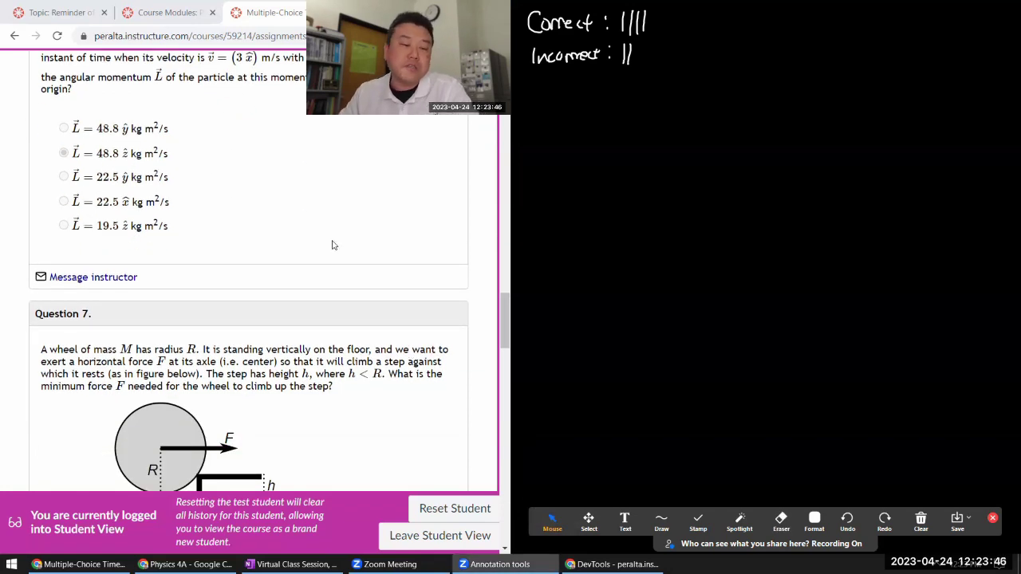
pyautogui.scroll(-3, 329, 250)
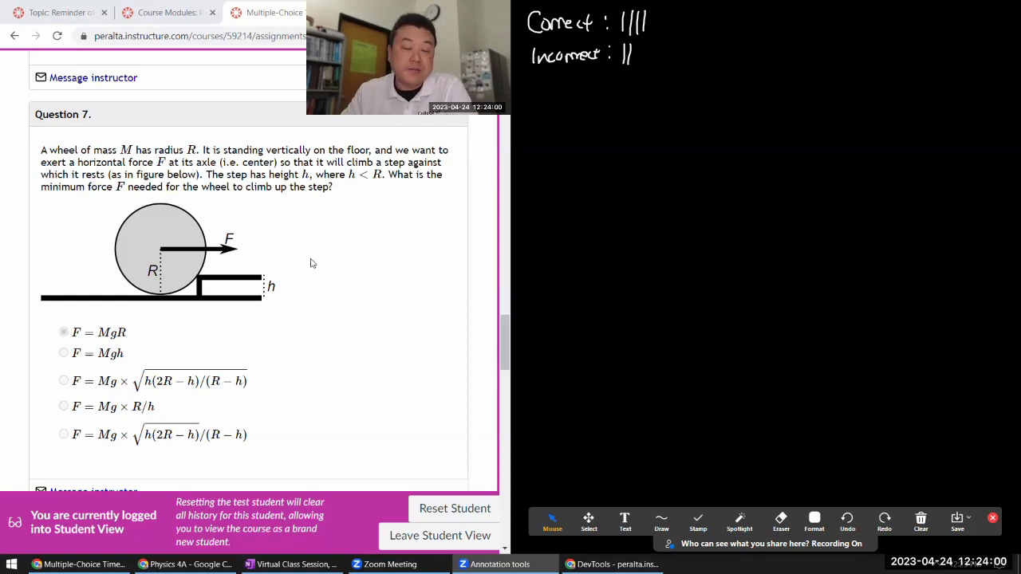
pyautogui.scroll(-1, 295, 239)
pyautogui.scroll(1, 296, 233)
pyautogui.scroll(-1, 296, 235)
pyautogui.scroll(-1, 296, 235)
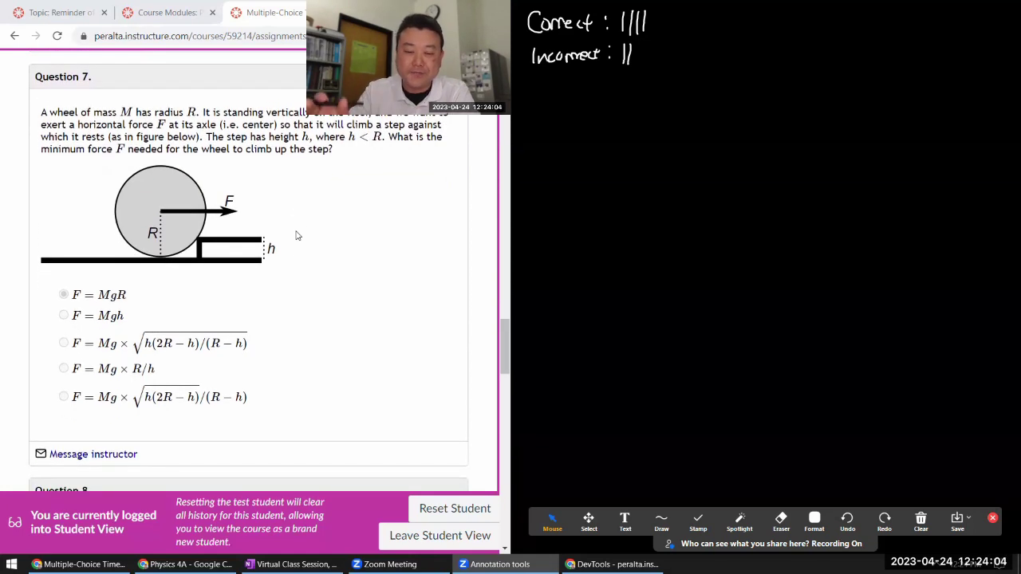
pyautogui.click(813, 519)
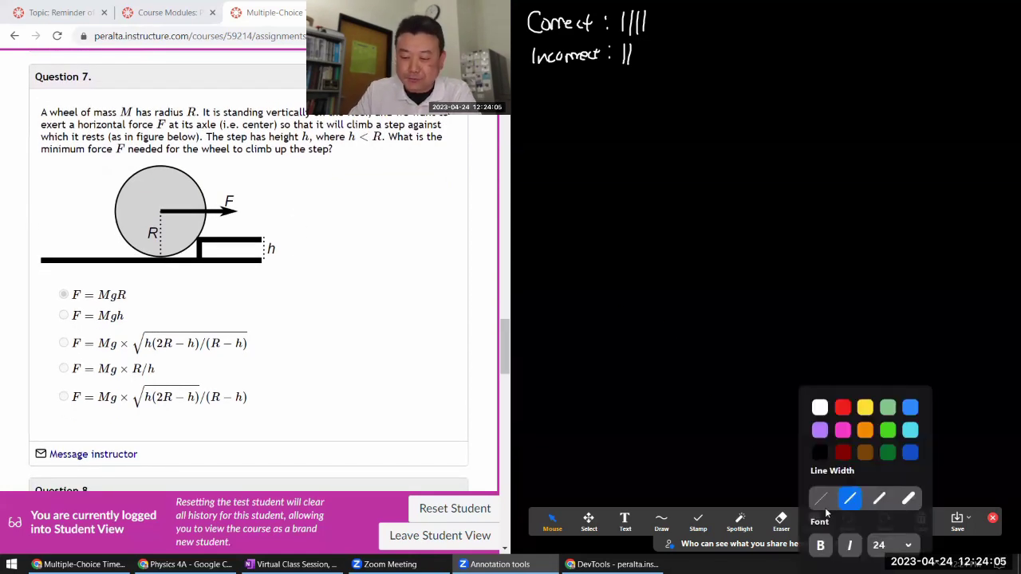
pyautogui.click(909, 453)
pyautogui.click(661, 520)
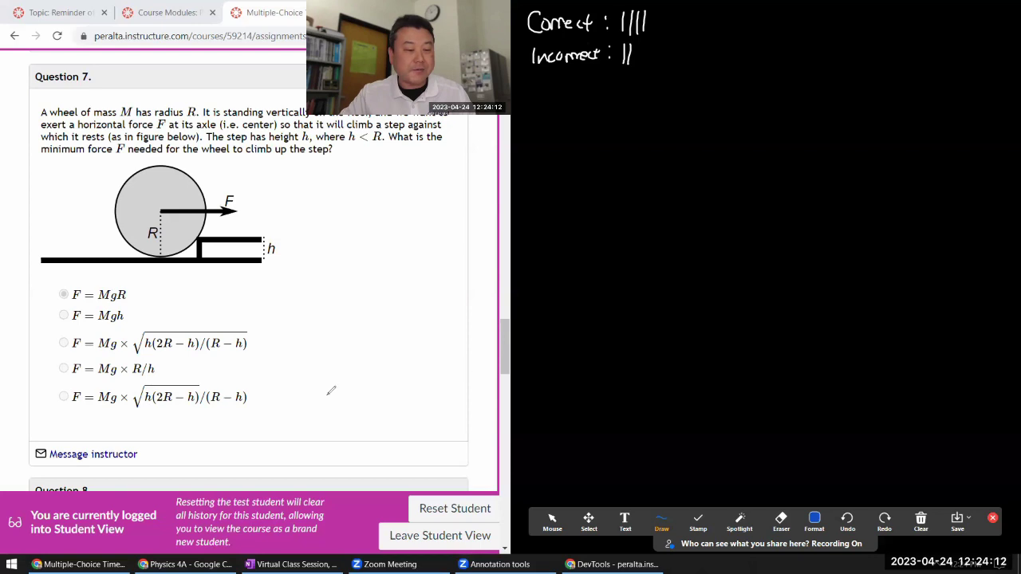
pyautogui.moveTo(54, 381)
pyautogui.mouseDown()
pyautogui.moveTo(51, 417)
pyautogui.moveTo(264, 416)
pyautogui.moveTo(269, 382)
pyautogui.moveTo(56, 373)
pyautogui.mouseUp()
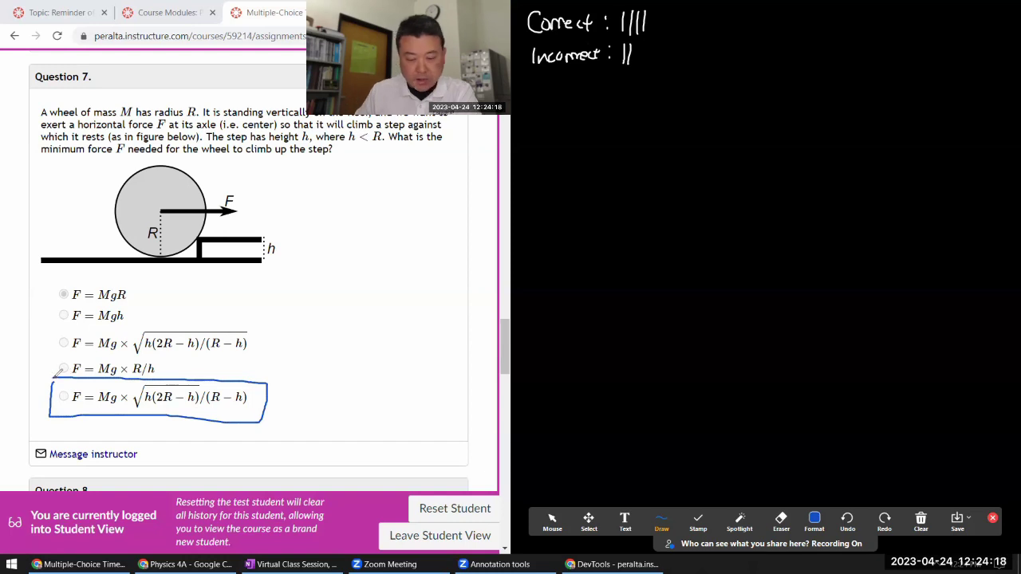
# Handwrite "F = Mg·" in yellow on the black area below the tally
pyautogui.click(815, 520)
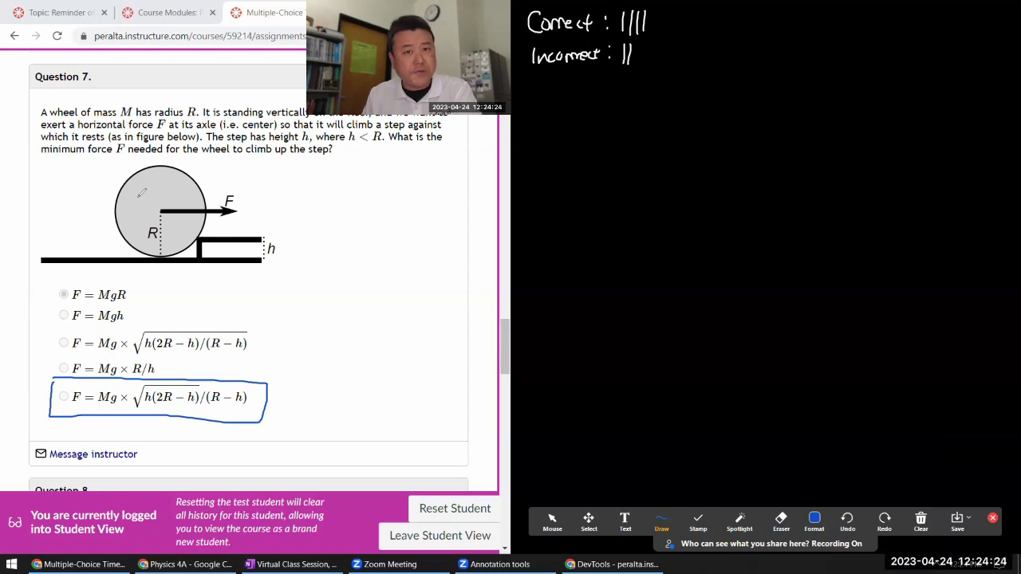
pyautogui.click(814, 519)
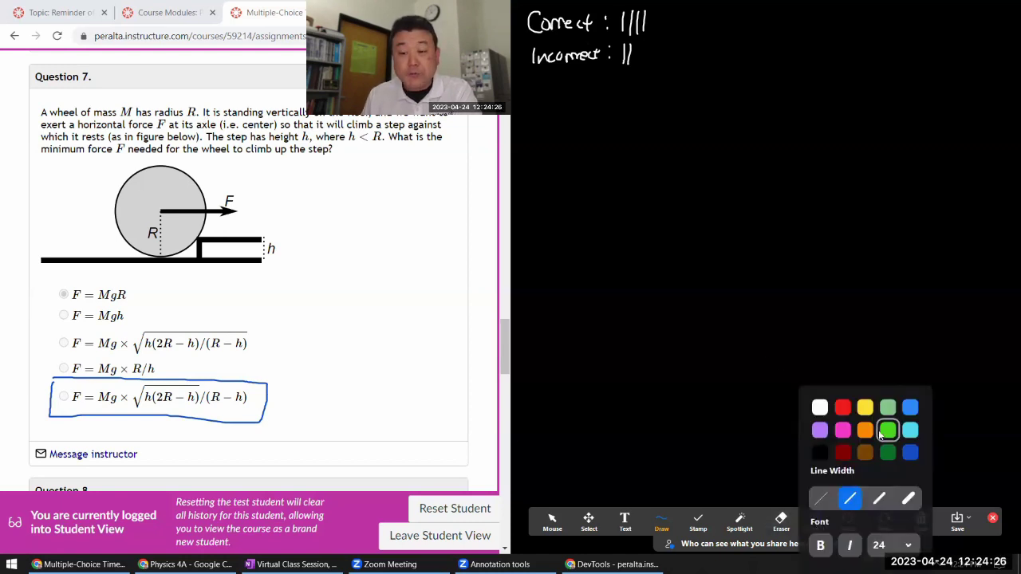
pyautogui.click(866, 408)
pyautogui.click(662, 520)
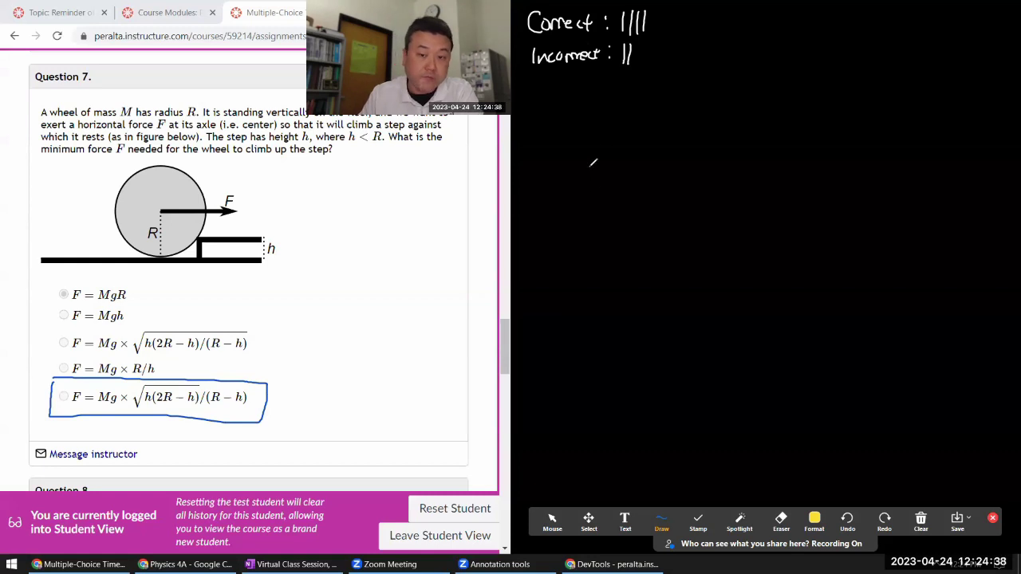
pyautogui.moveTo(559, 183)
pyautogui.mouseDown()
pyautogui.moveTo(544, 185)
pyautogui.moveTo(544, 216)
pyautogui.moveTo(558, 200)
pyautogui.moveTo(589, 207)
pyautogui.moveTo(632, 191)
pyautogui.moveTo(642, 206)
pyautogui.mouseUp()
pyautogui.moveTo(664, 192)
pyautogui.mouseDown()
pyautogui.moveTo(652, 196)
pyautogui.moveTo(655, 233)
pyautogui.mouseUp()
pyautogui.click(668, 202)
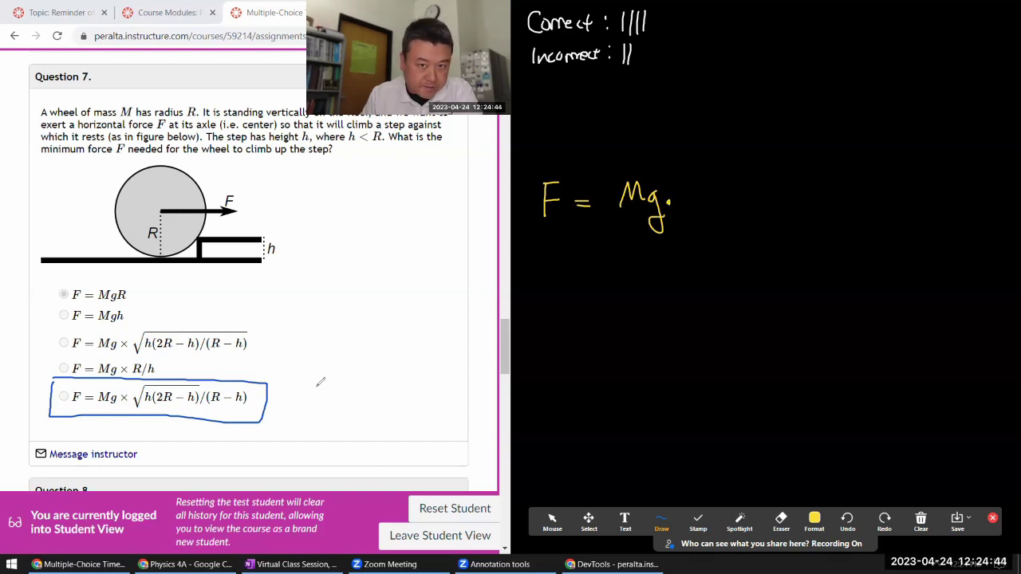
# Complete the handwritten force formula with the fraction √(h(R−h)) over R−h in yellow
pyautogui.moveTo(692, 195)
pyautogui.mouseDown()
pyautogui.moveTo(707, 153)
pyautogui.moveTo(736, 194)
pyautogui.moveTo(768, 182)
pyautogui.mouseUp()
pyautogui.moveTo(772, 163); pyautogui.dragTo(781, 193)
pyautogui.moveTo(698, 156); pyautogui.dragTo(797, 165)
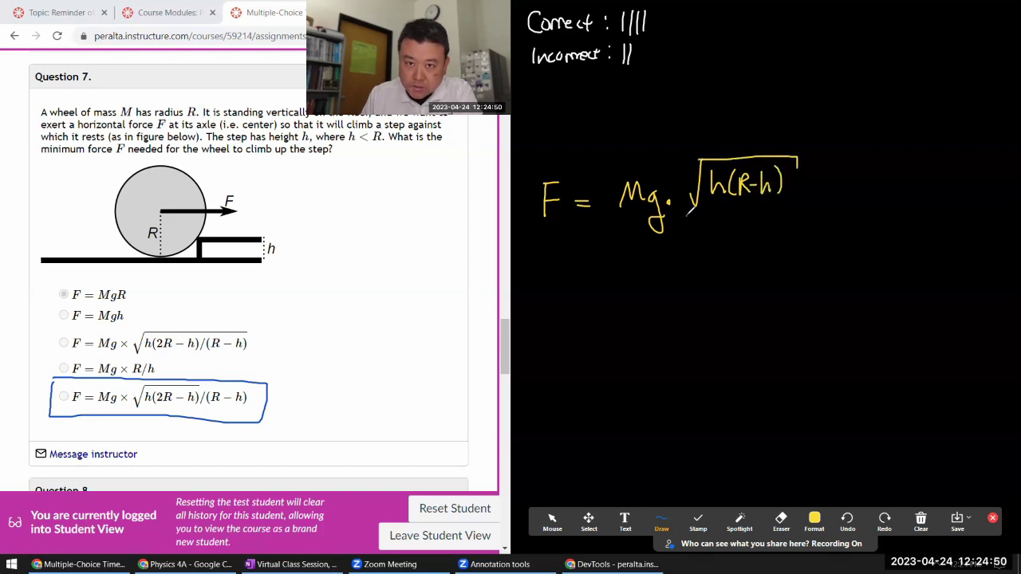
pyautogui.moveTo(686, 214); pyautogui.dragTo(815, 208)
pyautogui.moveTo(716, 226)
pyautogui.mouseDown()
pyautogui.moveTo(716, 249)
pyautogui.moveTo(727, 238)
pyautogui.moveTo(735, 247)
pyautogui.mouseUp()
pyautogui.moveTo(739, 236); pyautogui.dragTo(779, 243)
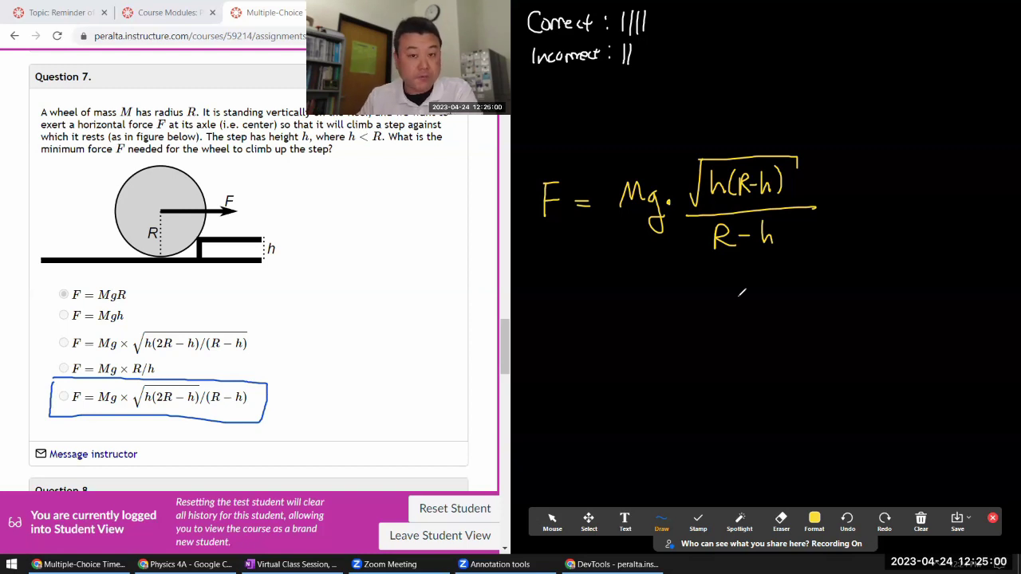
# Handwrite "① Dim. Analysis – check units." in yellow below the formula and underline "check units"
pyautogui.moveTo(539, 297)
pyautogui.mouseDown()
pyautogui.moveTo(542, 312)
pyautogui.moveTo(539, 288)
pyautogui.moveTo(614, 311)
pyautogui.moveTo(652, 294)
pyautogui.moveTo(789, 298)
pyautogui.moveTo(810, 279)
pyautogui.moveTo(828, 298)
pyautogui.moveTo(864, 295)
pyautogui.moveTo(875, 279)
pyautogui.moveTo(881, 301)
pyautogui.mouseUp()
pyautogui.click(883, 301)
pyautogui.moveTo(754, 312); pyautogui.dragTo(885, 305)
pyautogui.moveTo(624, 240); pyautogui.dragTo(665, 239)
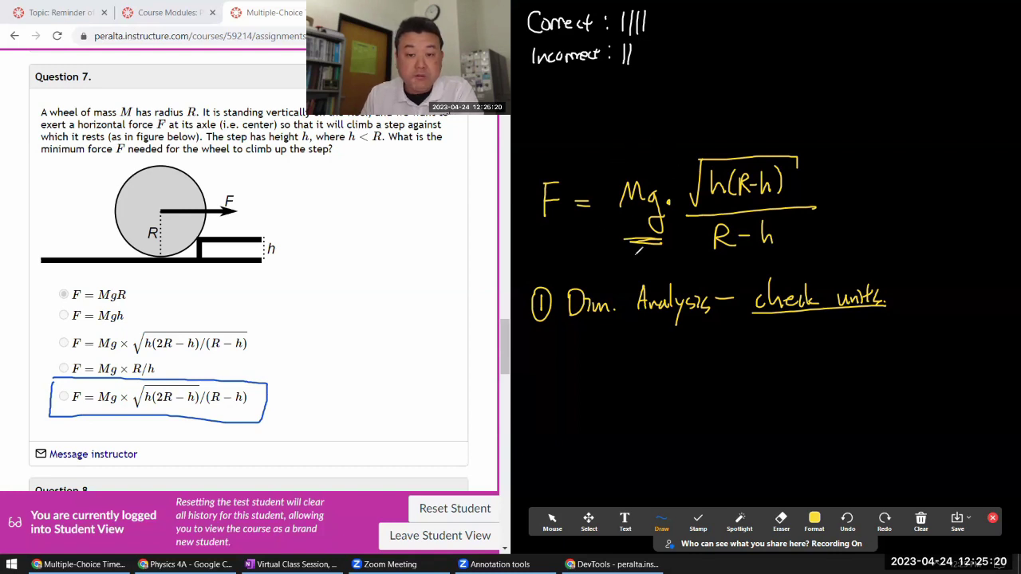
pyautogui.moveTo(634, 272); pyautogui.dragTo(643, 254)
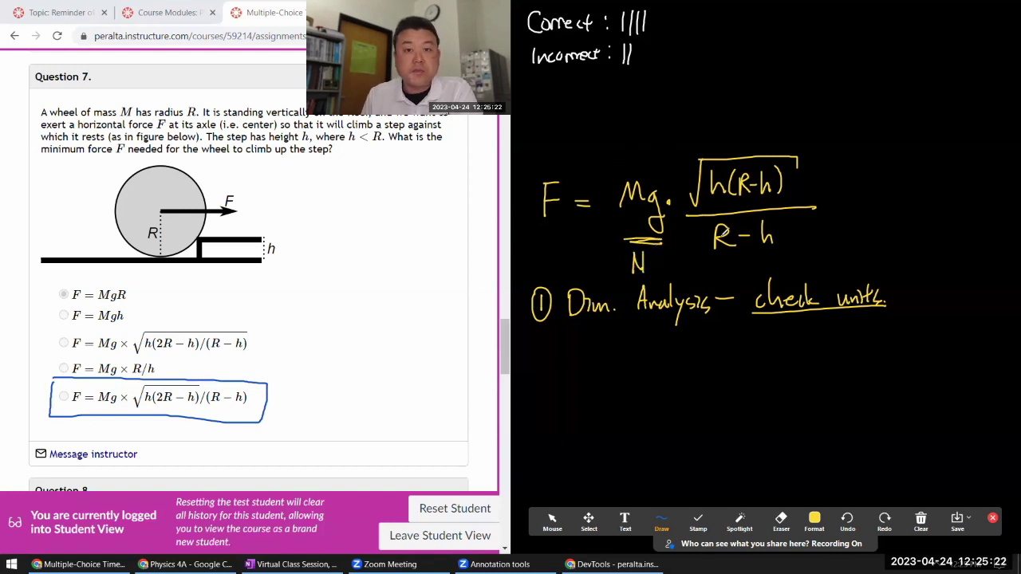
pyautogui.click(814, 522)
pyautogui.click(781, 519)
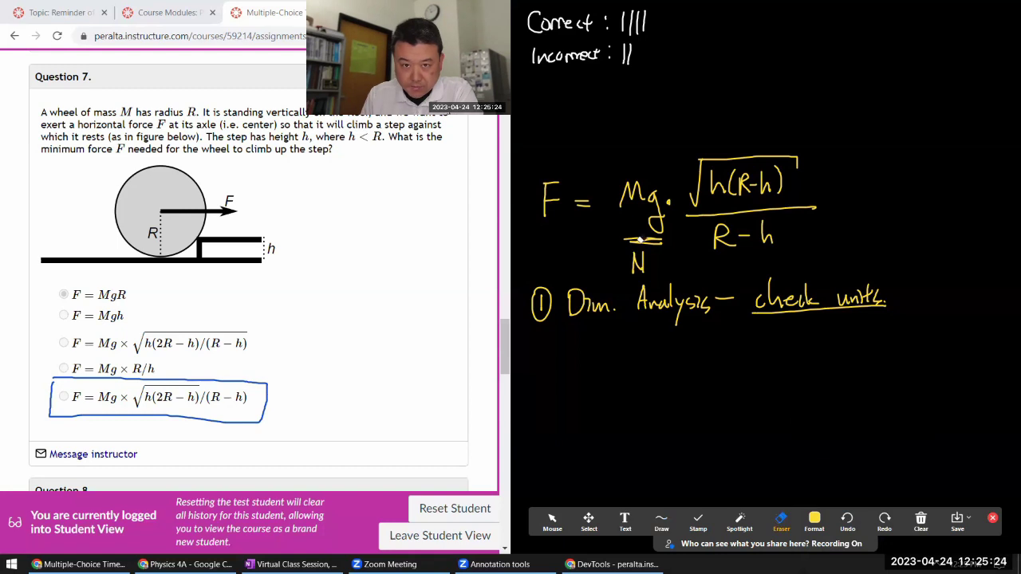
pyautogui.moveTo(642, 239); pyautogui.dragTo(638, 263)
# In light blue, circle Mg with an arrow from "N" and frame the fraction with a dashed box labelled "unitless?"
pyautogui.click(814, 523)
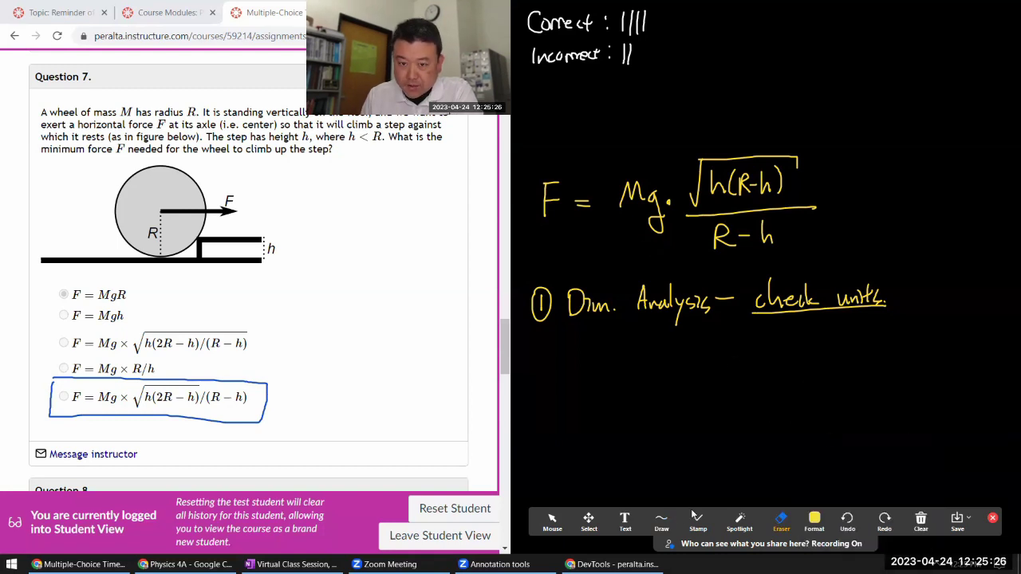
pyautogui.click(662, 520)
pyautogui.click(659, 509)
pyautogui.moveTo(638, 156)
pyautogui.mouseDown()
pyautogui.moveTo(653, 232)
pyautogui.moveTo(621, 148)
pyautogui.moveTo(630, 150)
pyautogui.moveTo(647, 120)
pyautogui.moveTo(662, 128)
pyautogui.moveTo(665, 107)
pyautogui.mouseUp()
pyautogui.moveTo(646, 141); pyautogui.dragTo(667, 137)
pyautogui.moveTo(682, 137); pyautogui.dragTo(685, 131)
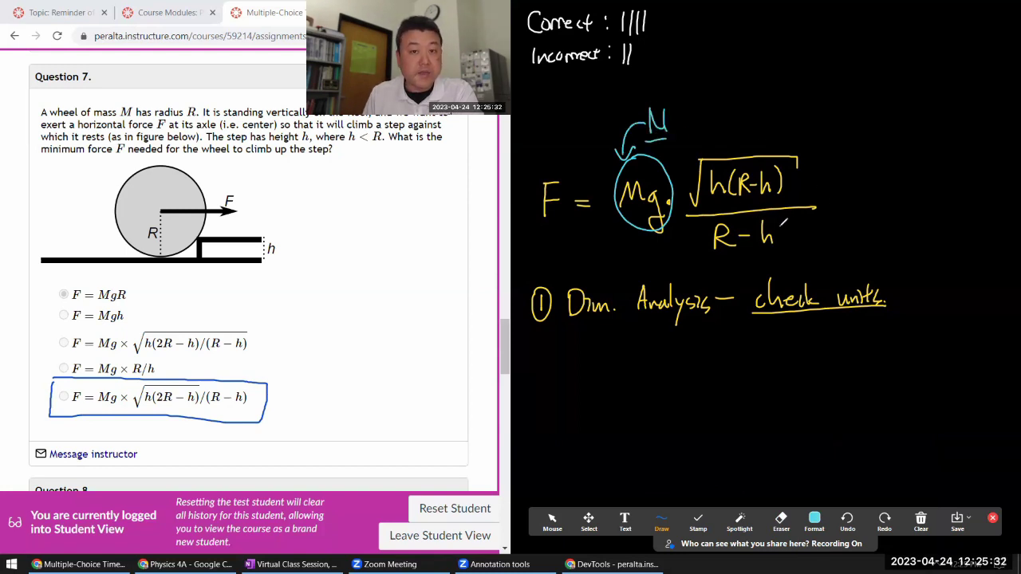
pyautogui.moveTo(689, 140)
pyautogui.mouseDown()
pyautogui.moveTo(679, 194)
pyautogui.moveTo(764, 260)
pyautogui.moveTo(821, 239)
pyautogui.moveTo(791, 124)
pyautogui.moveTo(763, 124)
pyautogui.moveTo(806, 105)
pyautogui.moveTo(852, 110)
pyautogui.moveTo(858, 98)
pyautogui.moveTo(860, 114)
pyautogui.mouseUp()
pyautogui.click(861, 121)
# In red, box R and h in Question 7's first two choices, underline the third's root, and point arrows at the last two
pyautogui.click(813, 520)
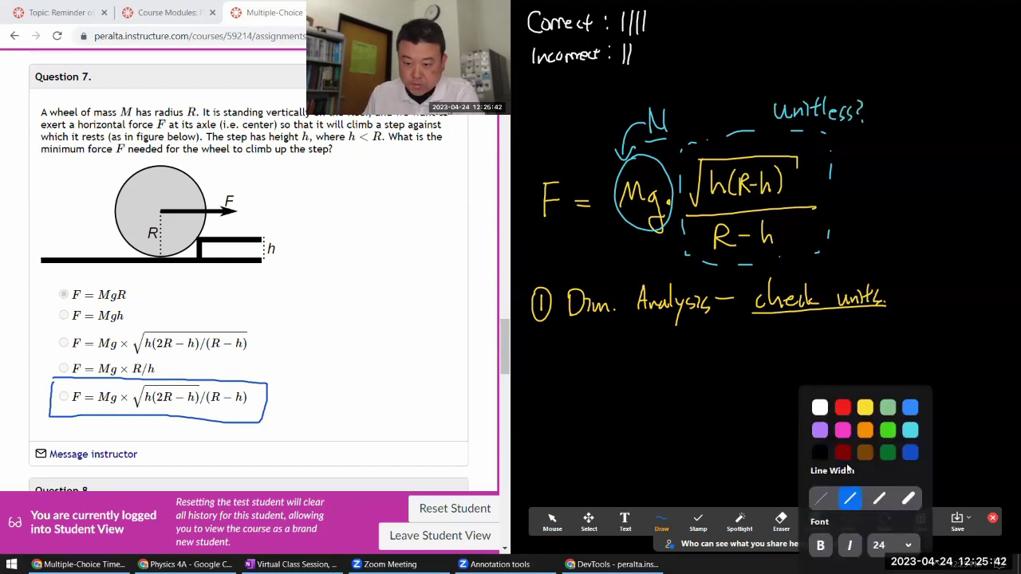
pyautogui.click(842, 404)
pyautogui.moveTo(115, 283)
pyautogui.mouseDown()
pyautogui.moveTo(115, 301)
pyautogui.moveTo(126, 294)
pyautogui.mouseUp()
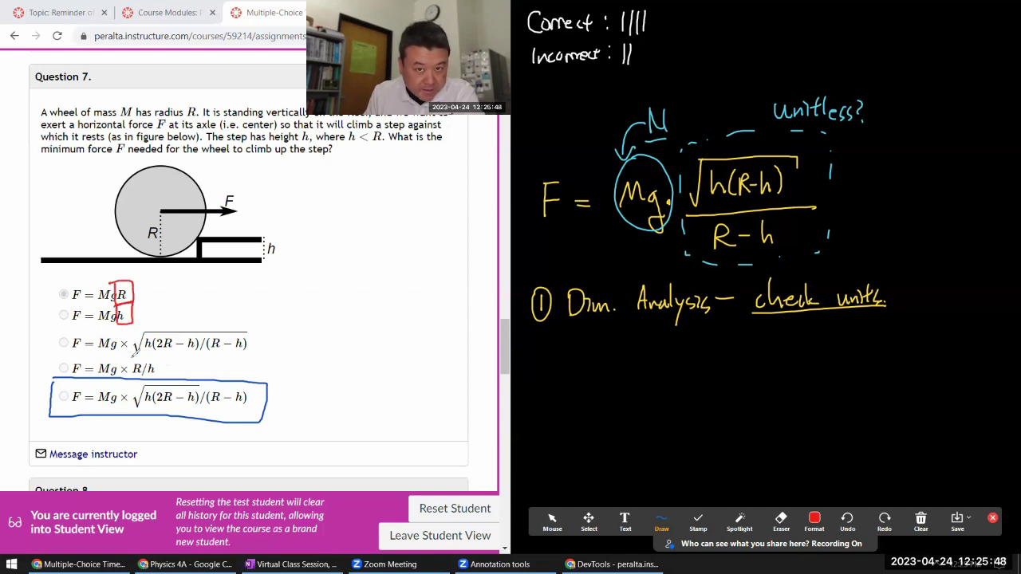
pyautogui.moveTo(123, 356); pyautogui.dragTo(254, 349)
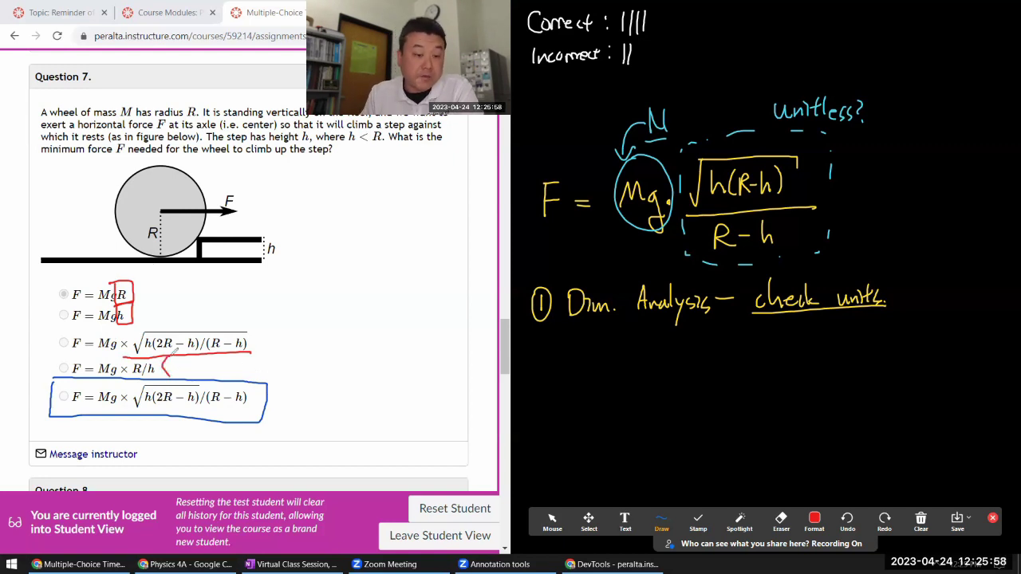
pyautogui.moveTo(166, 366); pyautogui.dragTo(212, 370)
pyautogui.moveTo(285, 390)
pyautogui.mouseDown()
pyautogui.moveTo(284, 402)
pyautogui.moveTo(316, 396)
pyautogui.mouseUp()
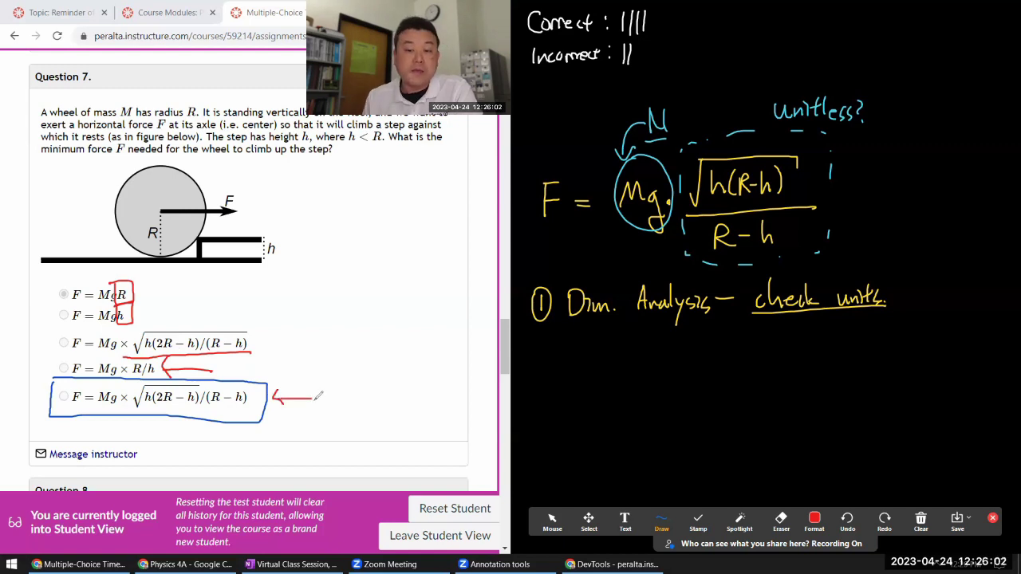
# Handwrite "② Look at limits." in yellow below the dimensional analysis line
pyautogui.click(814, 520)
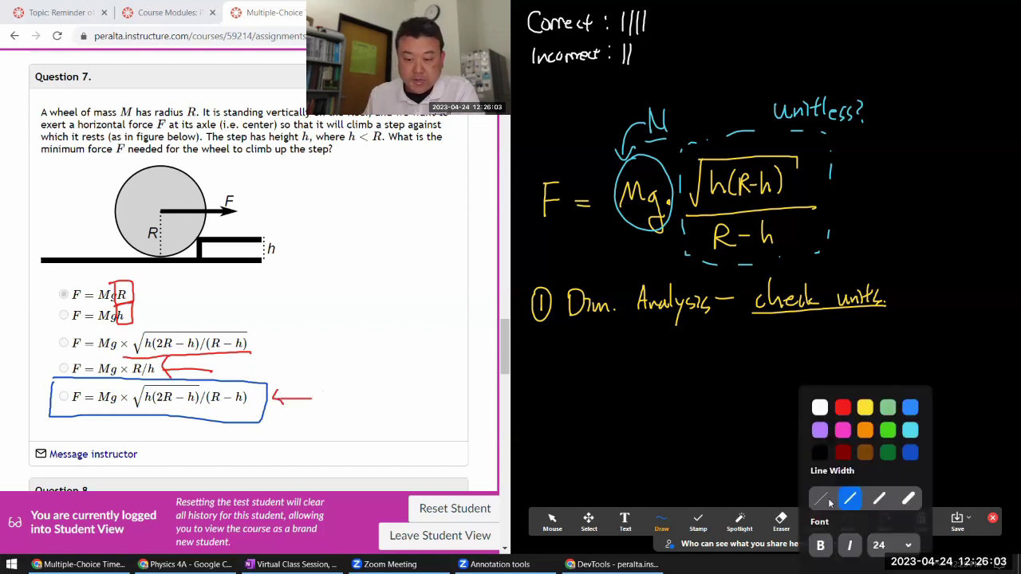
pyautogui.click(862, 411)
pyautogui.moveTo(541, 349)
pyautogui.mouseDown()
pyautogui.moveTo(551, 355)
pyautogui.moveTo(549, 338)
pyautogui.mouseUp()
pyautogui.moveTo(581, 347)
pyautogui.mouseDown()
pyautogui.moveTo(585, 339)
pyautogui.moveTo(588, 364)
pyautogui.mouseUp()
pyautogui.moveTo(598, 353); pyautogui.dragTo(609, 365)
pyautogui.moveTo(618, 351)
pyautogui.mouseDown()
pyautogui.moveTo(620, 365)
pyautogui.moveTo(713, 359)
pyautogui.mouseUp()
pyautogui.moveTo(722, 340); pyautogui.dragTo(716, 359)
pyautogui.moveTo(723, 337); pyautogui.dragTo(734, 357)
pyautogui.moveTo(739, 346); pyautogui.dragTo(738, 356)
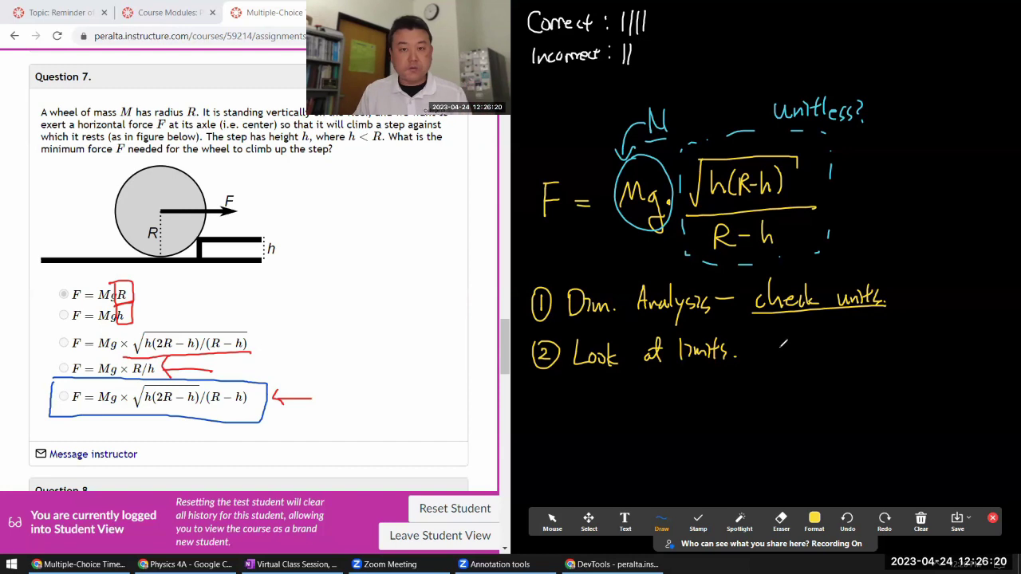
# Handwrite the limits "x → 0" and "x → ∞" in yellow beside "Look at limits."
pyautogui.moveTo(772, 345)
pyautogui.mouseDown()
pyautogui.moveTo(784, 360)
pyautogui.moveTo(772, 361)
pyautogui.moveTo(822, 352)
pyautogui.moveTo(811, 359)
pyautogui.moveTo(832, 343)
pyautogui.mouseUp()
pyautogui.moveTo(772, 376); pyautogui.dragTo(788, 392)
pyautogui.moveTo(788, 377)
pyautogui.mouseDown()
pyautogui.moveTo(772, 392)
pyautogui.moveTo(816, 386)
pyautogui.mouseUp()
pyautogui.moveTo(810, 379)
pyautogui.mouseDown()
pyautogui.moveTo(810, 393)
pyautogui.moveTo(835, 383)
pyautogui.mouseUp()
pyautogui.moveTo(768, 418); pyautogui.dragTo(780, 431)
pyautogui.moveTo(782, 418)
pyautogui.mouseDown()
pyautogui.moveTo(769, 431)
pyautogui.moveTo(824, 423)
pyautogui.mouseUp()
pyautogui.click(780, 518)
pyautogui.click(823, 424)
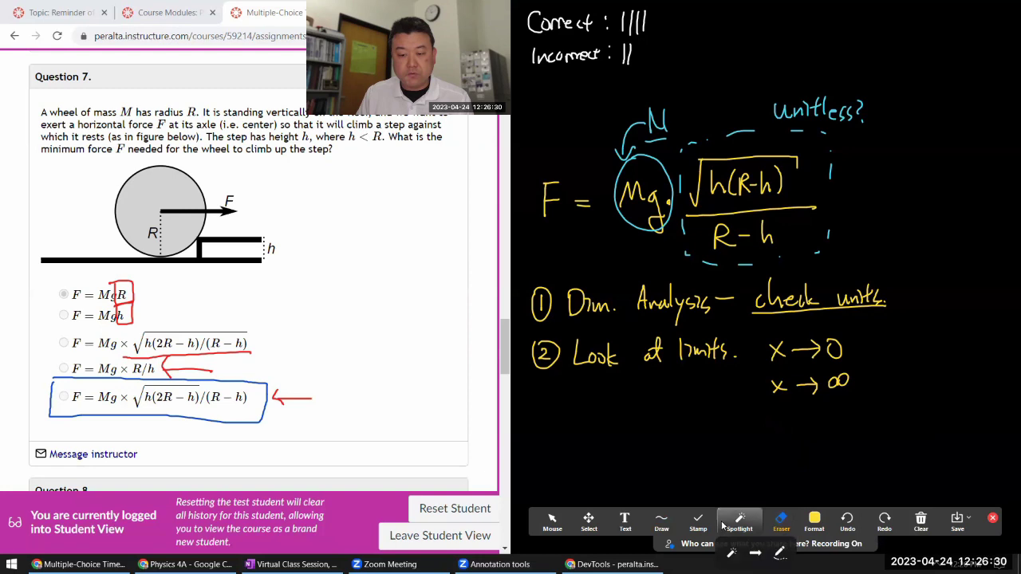
# Handwrite "h → R" in yellow below the two limits and underline it
pyautogui.click(661, 520)
pyautogui.click(659, 510)
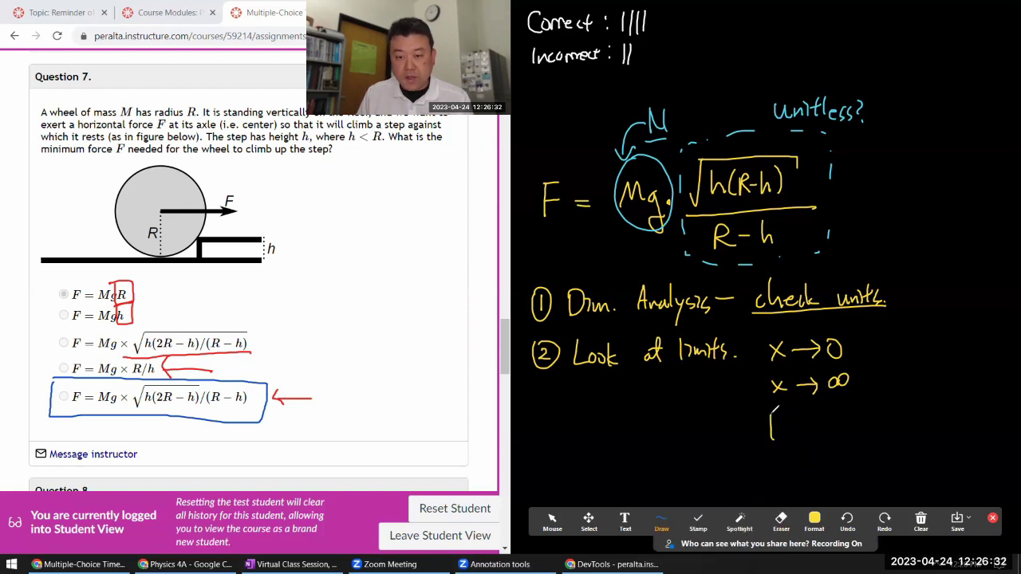
pyautogui.moveTo(771, 423)
pyautogui.mouseDown()
pyautogui.moveTo(789, 439)
pyautogui.moveTo(824, 425)
pyautogui.mouseUp()
pyautogui.moveTo(816, 410)
pyautogui.mouseDown()
pyautogui.moveTo(816, 437)
pyautogui.moveTo(854, 434)
pyautogui.mouseUp()
pyautogui.moveTo(769, 453); pyautogui.dragTo(850, 447)
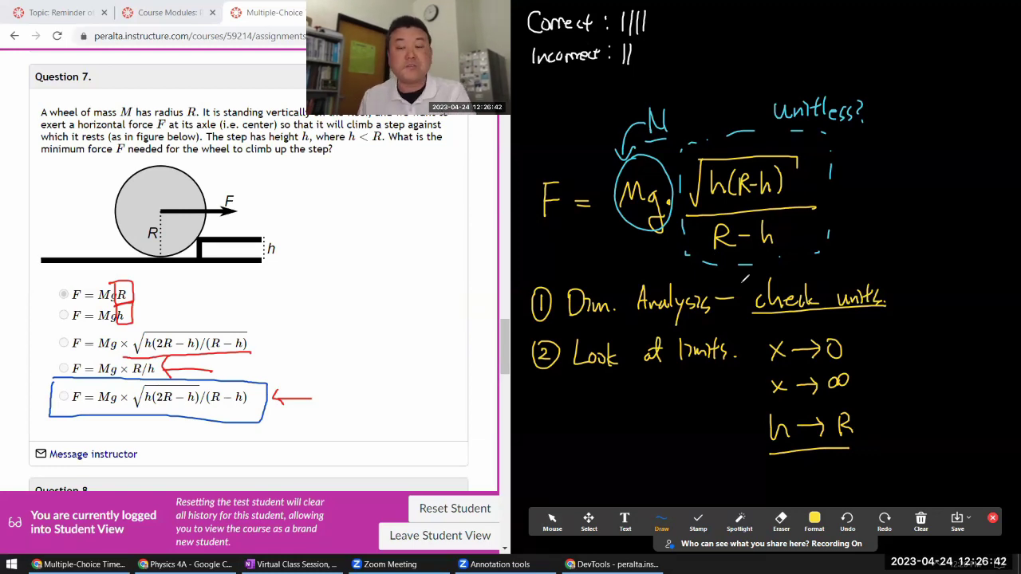
# Replace the x in the "x → 0" limit with a light blue h and underline that limit
pyautogui.click(782, 520)
pyautogui.click(782, 519)
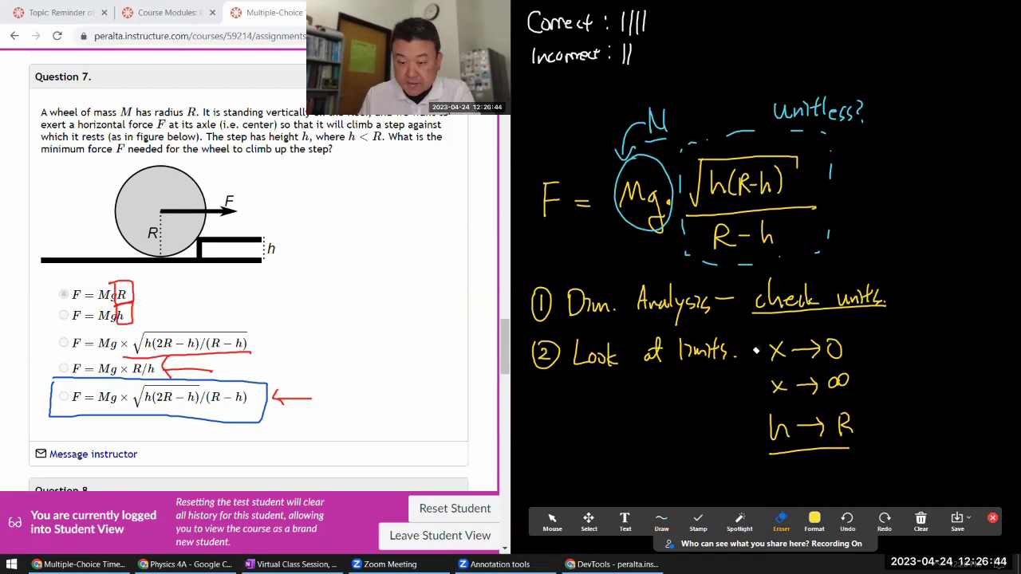
pyautogui.click(775, 349)
pyautogui.click(817, 526)
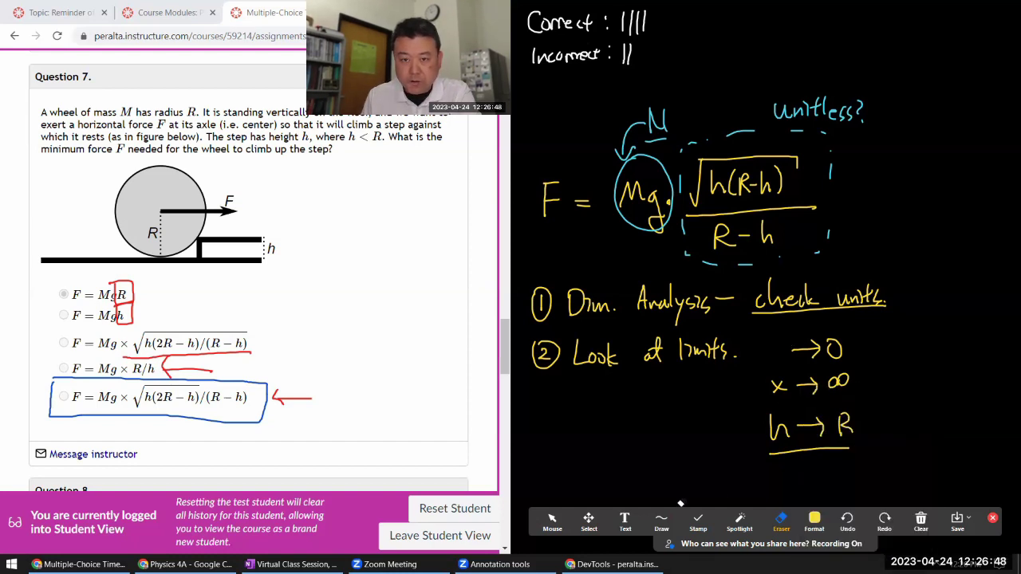
pyautogui.click(661, 520)
pyautogui.moveTo(765, 335)
pyautogui.mouseDown()
pyautogui.moveTo(777, 354)
pyautogui.moveTo(850, 367)
pyautogui.mouseUp()
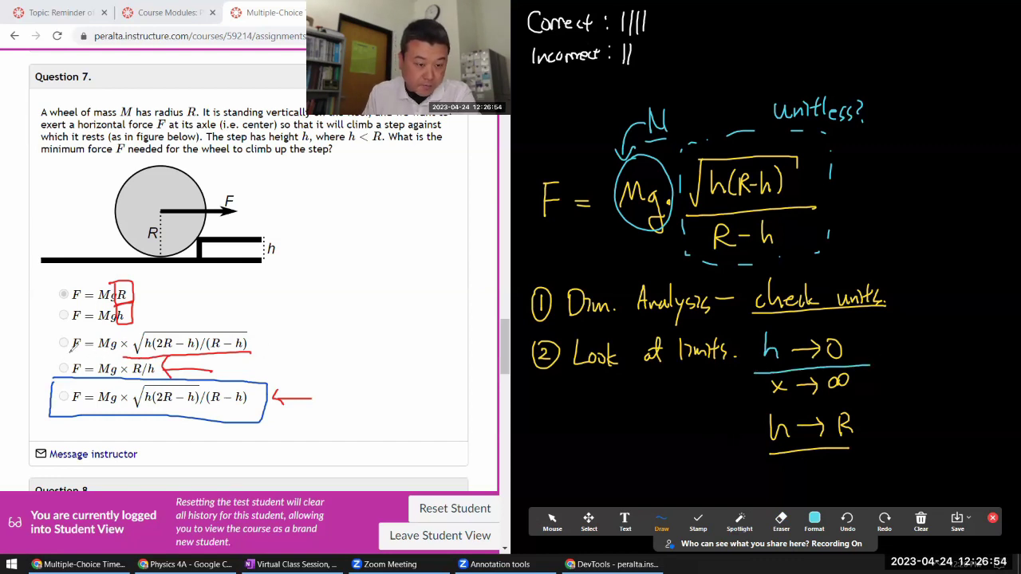
# Box Question 7's choice F = Mg × R/h in light blue and write "F → ∞ as h → 0" beside it, underlined
pyautogui.moveTo(94, 384)
pyautogui.mouseDown()
pyautogui.moveTo(159, 363)
pyautogui.moveTo(86, 355)
pyautogui.moveTo(69, 366)
pyautogui.mouseUp()
pyautogui.moveTo(223, 358)
pyautogui.mouseDown()
pyautogui.moveTo(237, 369)
pyautogui.moveTo(280, 354)
pyautogui.moveTo(271, 374)
pyautogui.mouseUp()
pyautogui.moveTo(329, 359)
pyautogui.mouseDown()
pyautogui.moveTo(322, 367)
pyautogui.moveTo(393, 364)
pyautogui.moveTo(395, 353)
pyautogui.mouseUp()
pyautogui.moveTo(222, 382); pyautogui.dragTo(416, 381)
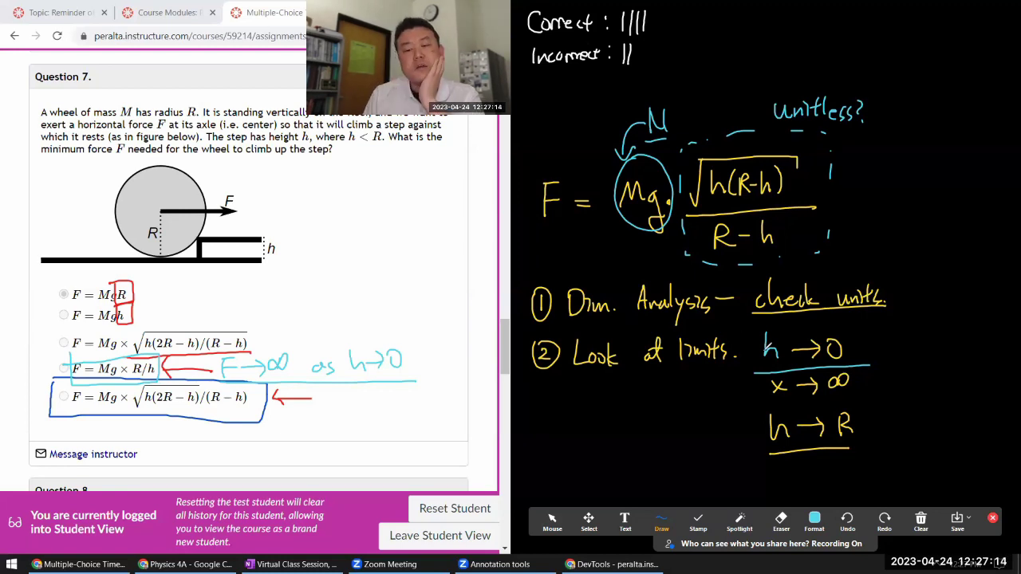
# In light blue, box both R−h terms with "→ R" and the h under the root with "→ 0" in the handwritten fraction
pyautogui.moveTo(701, 217)
pyautogui.mouseDown()
pyautogui.moveTo(779, 256)
pyautogui.moveTo(808, 235)
pyautogui.mouseUp()
pyautogui.moveTo(812, 244)
pyautogui.mouseDown()
pyautogui.moveTo(817, 226)
pyautogui.moveTo(824, 241)
pyautogui.mouseUp()
pyautogui.moveTo(734, 199)
pyautogui.mouseDown()
pyautogui.moveTo(776, 193)
pyautogui.moveTo(736, 156)
pyautogui.moveTo(732, 168)
pyautogui.mouseUp()
pyautogui.moveTo(780, 183); pyautogui.dragTo(817, 193)
pyautogui.moveTo(710, 160); pyautogui.dragTo(772, 148)
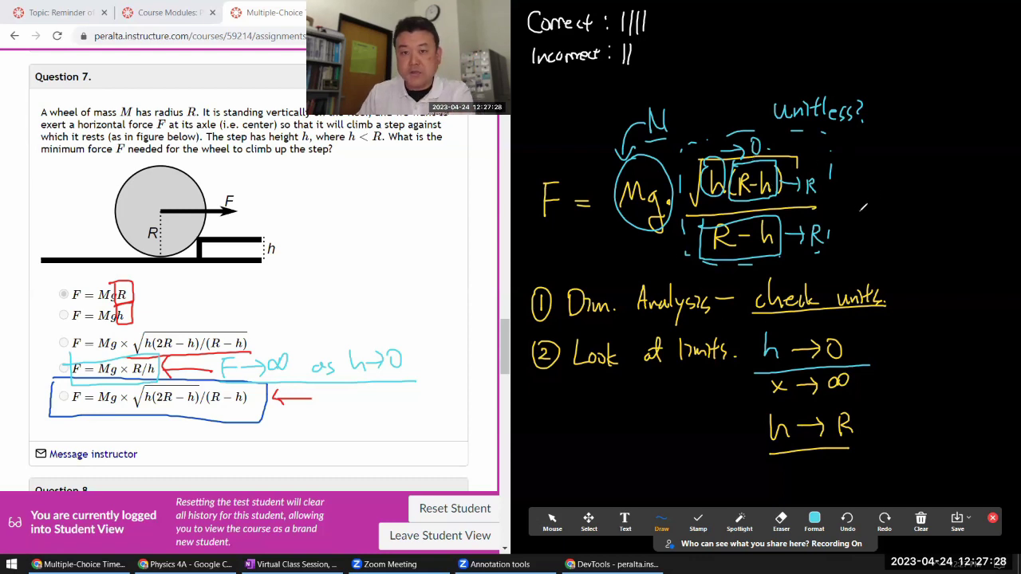
# Handwrite "√(0·R)/R → 0" in light blue beside the fraction and double-underline the limit
pyautogui.moveTo(850, 182)
pyautogui.mouseDown()
pyautogui.moveTo(862, 164)
pyautogui.moveTo(893, 181)
pyautogui.moveTo(901, 167)
pyautogui.moveTo(915, 189)
pyautogui.mouseUp()
pyautogui.moveTo(851, 202); pyautogui.dragTo(907, 204)
pyautogui.moveTo(879, 236)
pyautogui.mouseDown()
pyautogui.moveTo(892, 216)
pyautogui.moveTo(897, 235)
pyautogui.mouseUp()
pyautogui.moveTo(924, 201)
pyautogui.mouseDown()
pyautogui.moveTo(957, 201)
pyautogui.moveTo(948, 210)
pyautogui.mouseUp()
pyautogui.moveTo(974, 188)
pyautogui.mouseDown()
pyautogui.moveTo(965, 201)
pyautogui.moveTo(974, 190)
pyautogui.mouseUp()
pyautogui.moveTo(923, 232)
pyautogui.mouseDown()
pyautogui.moveTo(973, 233)
pyautogui.moveTo(973, 242)
pyautogui.mouseUp()
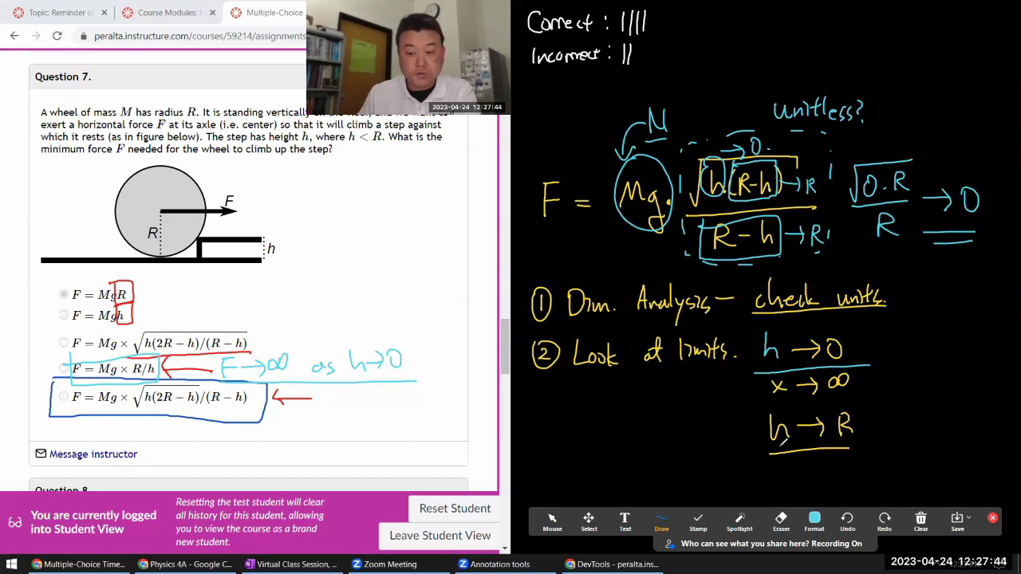
# With the yellow highlighter, box Question 7's wheel-and-step figure and underline the F in the handwritten formula
pyautogui.click(813, 523)
pyautogui.click(862, 406)
pyautogui.click(661, 527)
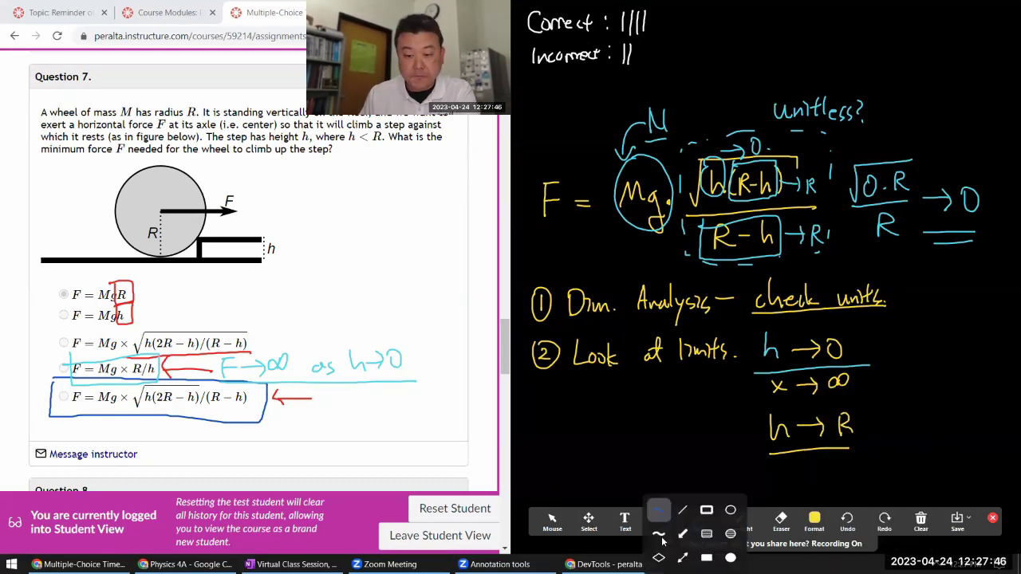
pyautogui.click(659, 534)
pyautogui.moveTo(187, 147)
pyautogui.mouseDown()
pyautogui.moveTo(137, 149)
pyautogui.moveTo(92, 279)
pyautogui.moveTo(212, 275)
pyautogui.moveTo(300, 163)
pyautogui.moveTo(95, 156)
pyautogui.mouseUp()
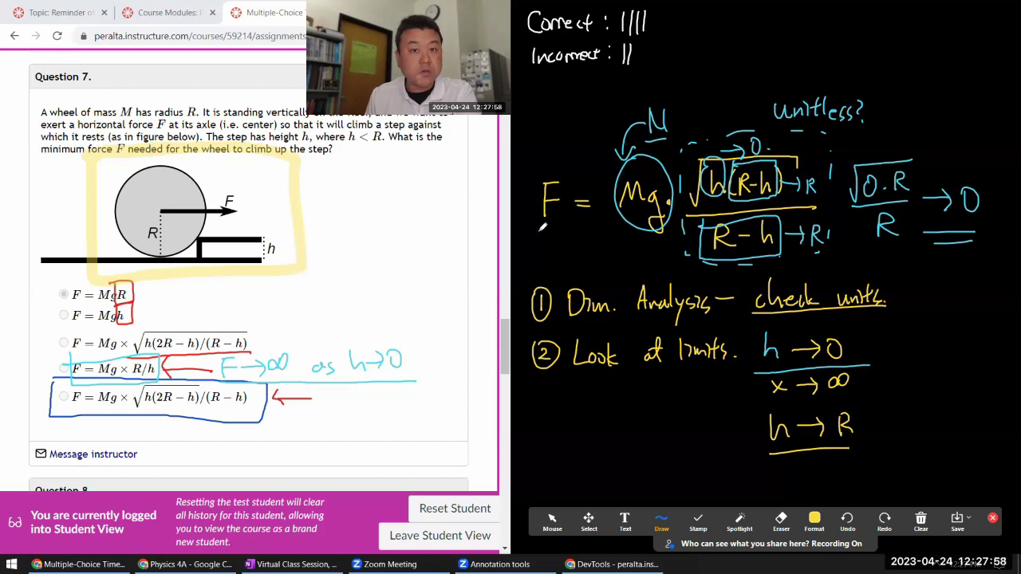
pyautogui.moveTo(534, 224); pyautogui.dragTo(572, 225)
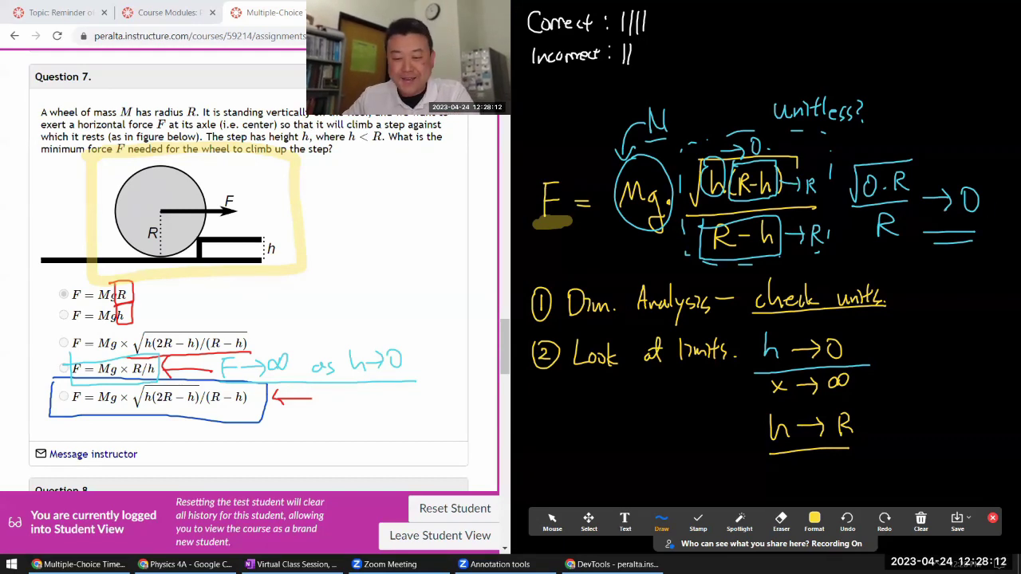
# Erase the annotations on Question 7 and the upper part of the handwritten force derivation
pyautogui.click(779, 522)
pyautogui.moveTo(154, 138)
pyautogui.mouseDown()
pyautogui.moveTo(98, 390)
pyautogui.moveTo(263, 361)
pyautogui.moveTo(284, 398)
pyautogui.moveTo(51, 392)
pyautogui.moveTo(478, 388)
pyautogui.moveTo(323, 367)
pyautogui.moveTo(370, 376)
pyautogui.moveTo(511, 288)
pyautogui.mouseUp()
pyautogui.moveTo(561, 233)
pyautogui.mouseDown()
pyautogui.moveTo(614, 168)
pyautogui.moveTo(652, 186)
pyautogui.moveTo(660, 220)
pyautogui.moveTo(793, 161)
pyautogui.moveTo(847, 122)
pyautogui.moveTo(769, 188)
pyautogui.moveTo(702, 185)
pyautogui.moveTo(717, 259)
pyautogui.moveTo(706, 262)
pyautogui.mouseUp()
# Add a third tally mark in white beside "Incorrect" for Question 7
pyautogui.click(661, 520)
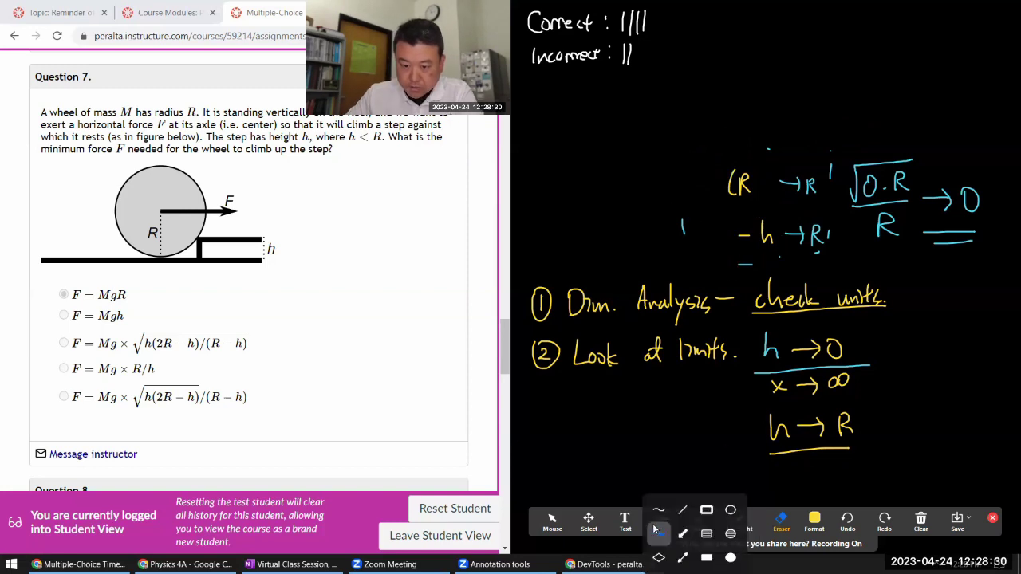
pyautogui.click(824, 522)
pyautogui.click(821, 407)
pyautogui.moveTo(638, 45); pyautogui.dragTo(634, 64)
# Erase the remaining handwritten limits and dimensional analysis notes, keeping the Correct and Incorrect tallies
pyautogui.moveTo(643, 341)
pyautogui.mouseDown()
pyautogui.moveTo(617, 360)
pyautogui.moveTo(598, 359)
pyautogui.moveTo(582, 303)
pyautogui.moveTo(614, 303)
pyautogui.mouseUp()
pyautogui.click(777, 511)
pyautogui.moveTo(708, 318)
pyautogui.mouseDown()
pyautogui.moveTo(543, 303)
pyautogui.moveTo(702, 307)
pyautogui.moveTo(654, 343)
pyautogui.moveTo(743, 361)
pyautogui.moveTo(727, 290)
pyautogui.moveTo(704, 332)
pyautogui.moveTo(680, 222)
pyautogui.moveTo(727, 169)
pyautogui.moveTo(802, 172)
pyautogui.moveTo(778, 239)
pyautogui.moveTo(766, 224)
pyautogui.moveTo(813, 235)
pyautogui.moveTo(781, 232)
pyautogui.moveTo(764, 153)
pyautogui.moveTo(866, 173)
pyautogui.moveTo(885, 225)
pyautogui.moveTo(933, 192)
pyautogui.moveTo(949, 228)
pyautogui.moveTo(937, 194)
pyautogui.moveTo(948, 198)
pyautogui.moveTo(795, 255)
pyautogui.moveTo(801, 297)
pyautogui.moveTo(846, 298)
pyautogui.moveTo(795, 301)
pyautogui.moveTo(859, 294)
pyautogui.moveTo(782, 387)
pyautogui.moveTo(829, 384)
pyautogui.moveTo(845, 422)
pyautogui.moveTo(803, 423)
pyautogui.moveTo(774, 438)
pyautogui.mouseUp()
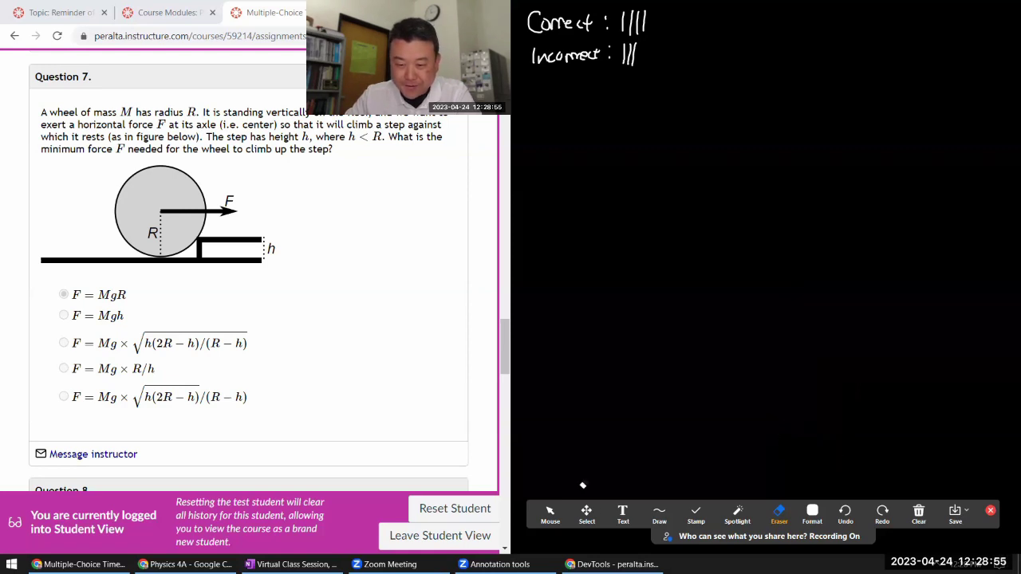
# In Question 8's pulley figure, mark the large wheel's contact point with the ground with a circled red x
pyautogui.click(551, 515)
pyautogui.click(476, 394)
pyautogui.scroll(-4, 476, 394)
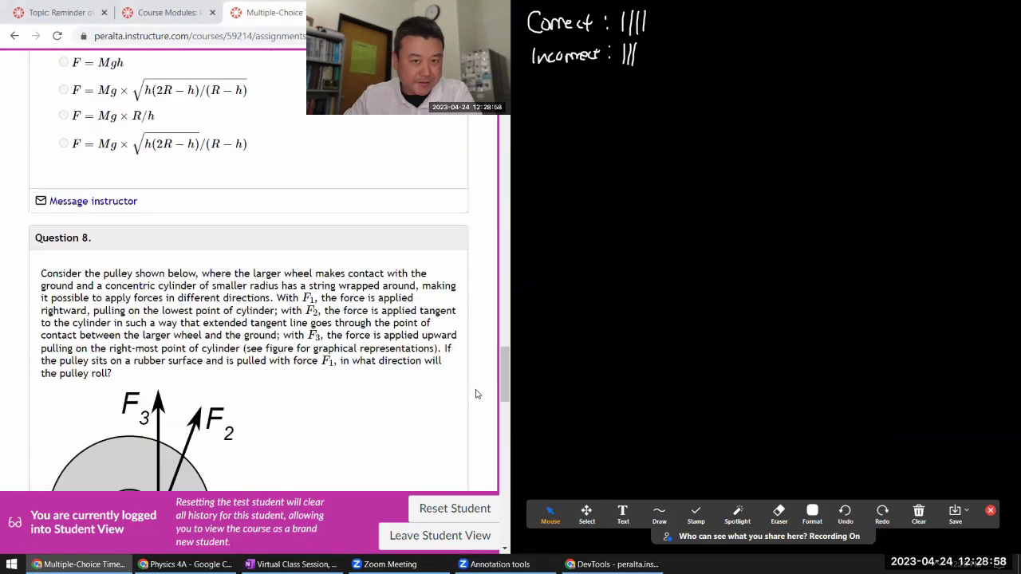
pyautogui.scroll(-1, 476, 394)
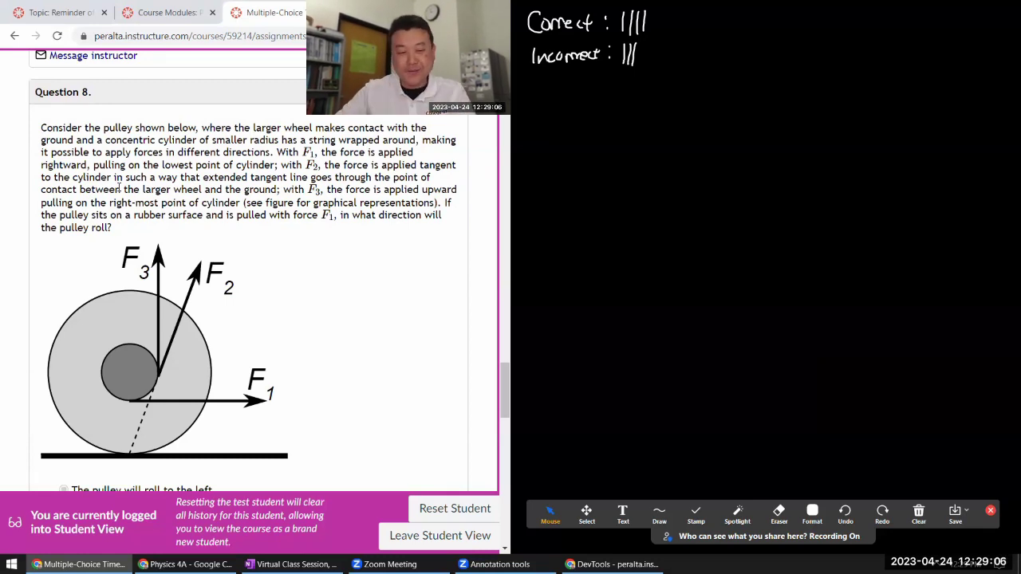
pyautogui.scroll(-1, 120, 140)
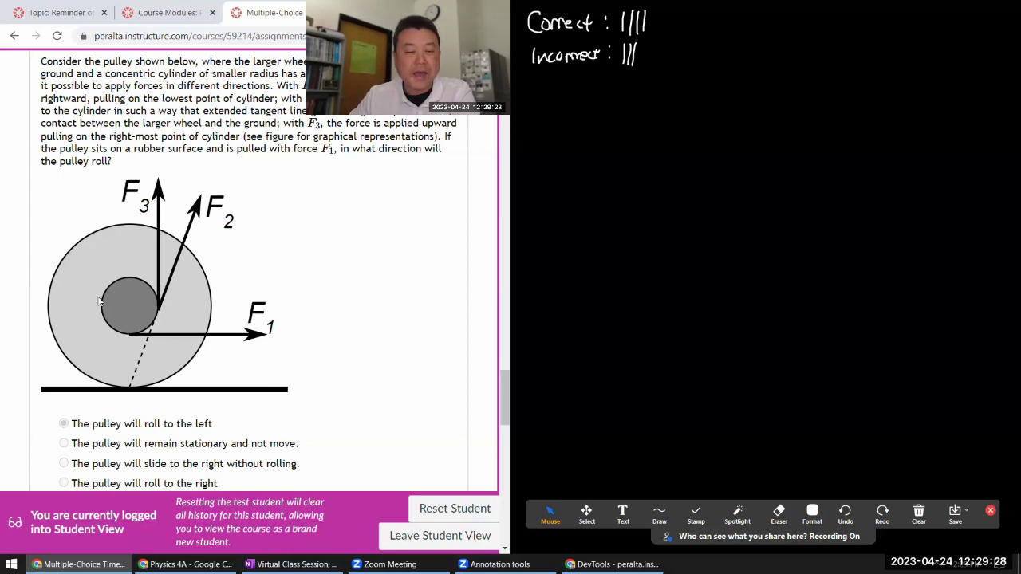
pyautogui.click(812, 515)
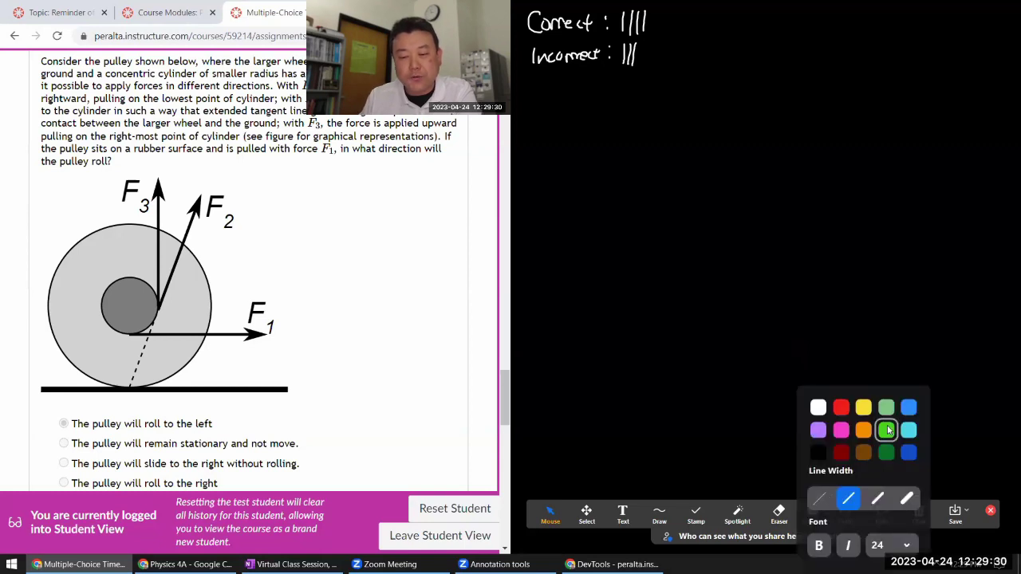
pyautogui.click(847, 405)
pyautogui.click(658, 514)
pyautogui.click(656, 513)
pyautogui.moveTo(132, 376); pyautogui.dragTo(133, 378)
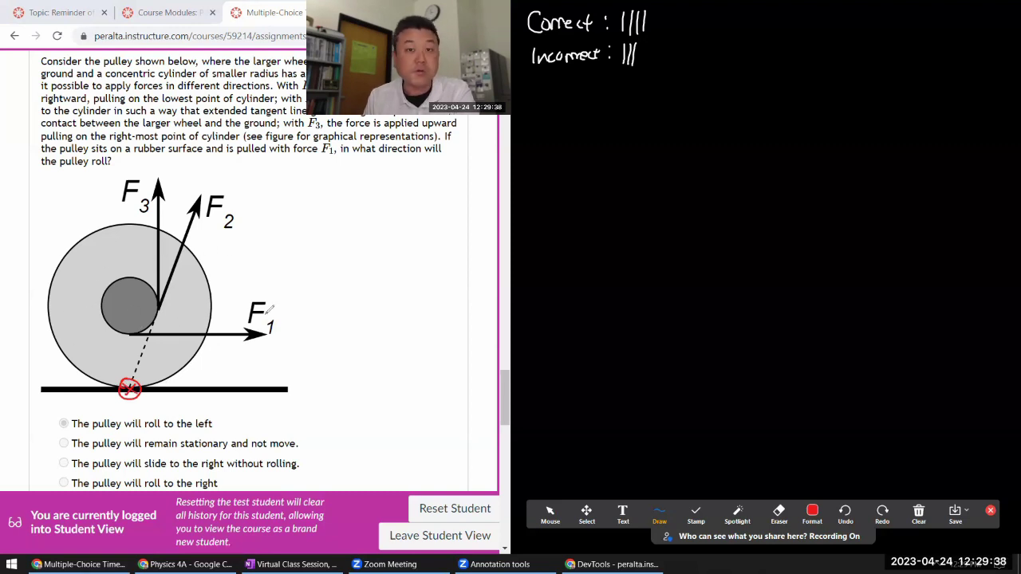
# Erase the red contact-point mark and add a fourth white tally mark beside "Incorrect" for Question 8
pyautogui.click(778, 514)
pyautogui.moveTo(209, 371); pyautogui.dragTo(178, 375)
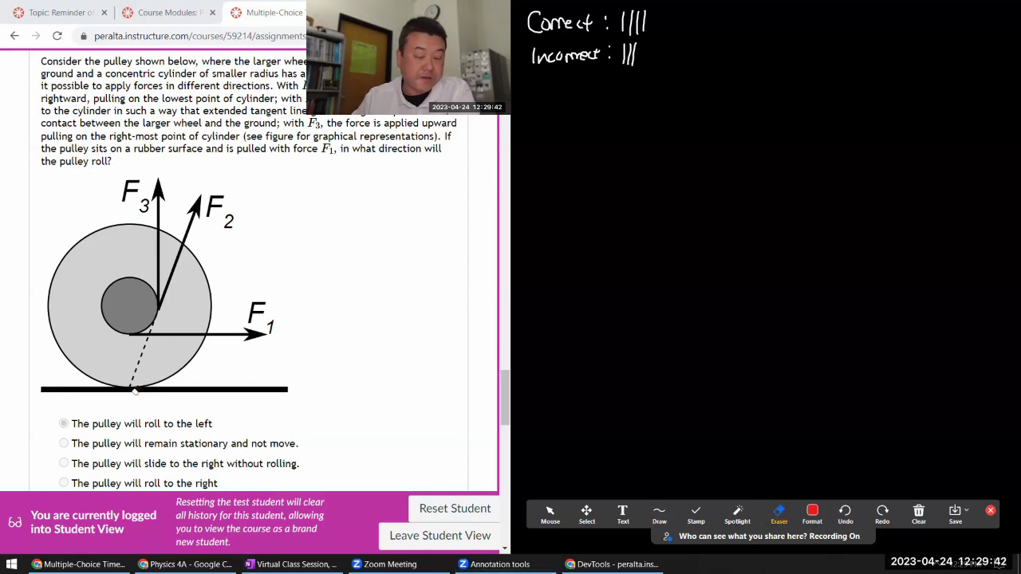
pyautogui.click(811, 514)
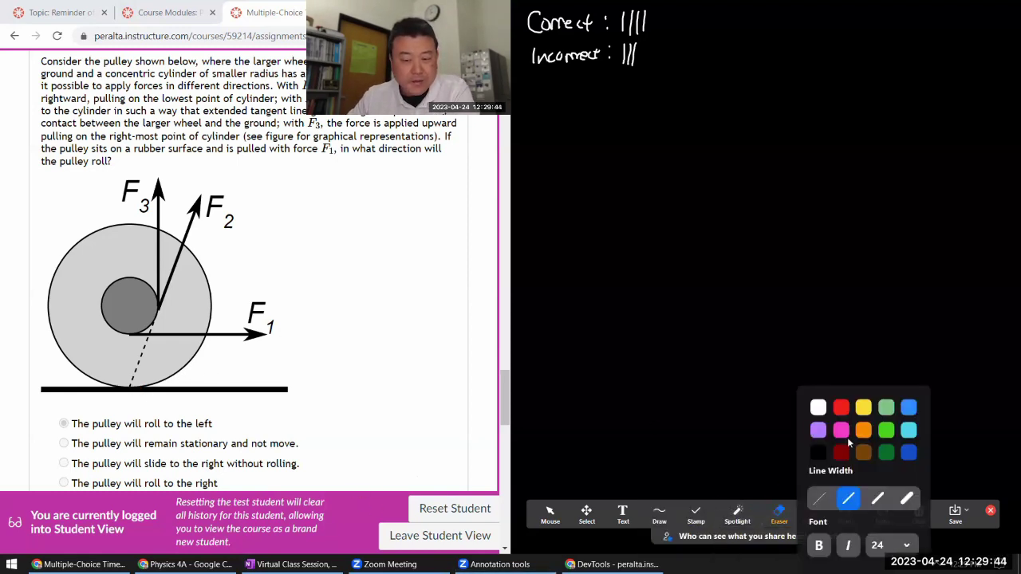
pyautogui.click(817, 407)
pyautogui.click(659, 513)
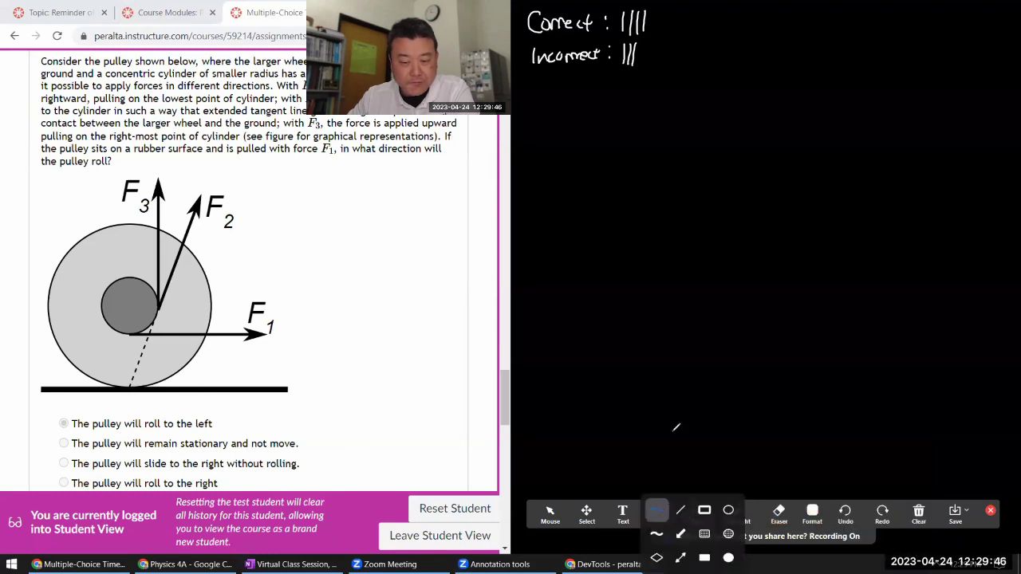
pyautogui.moveTo(649, 40); pyautogui.dragTo(641, 70)
pyautogui.click(547, 509)
# Review Question 9 on tides and strike through the four "Correct" tally marks to record a fifth correct answer
pyautogui.scroll(-3, 388, 430)
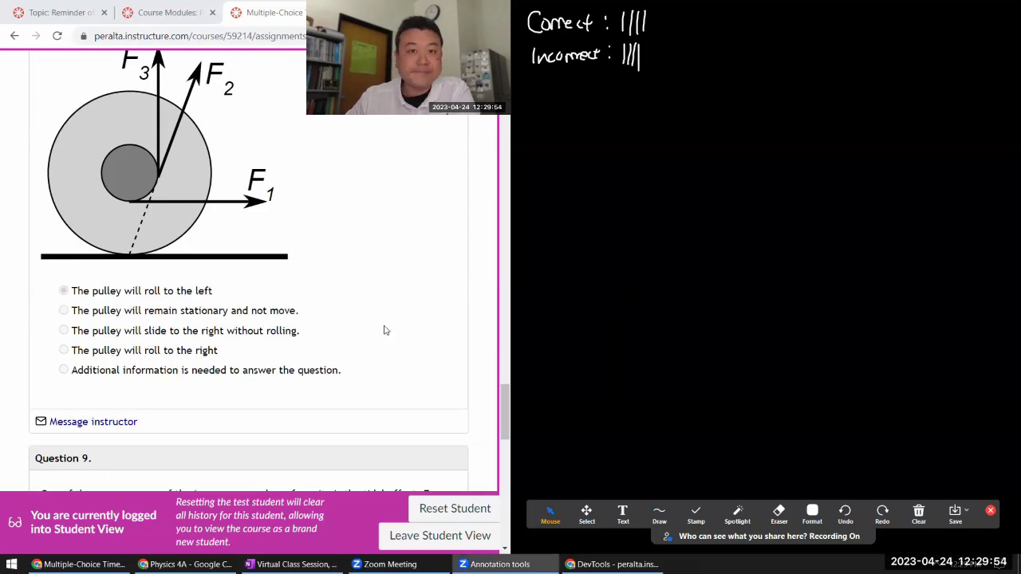
pyautogui.scroll(-6, 384, 334)
pyautogui.scroll(-2, 382, 336)
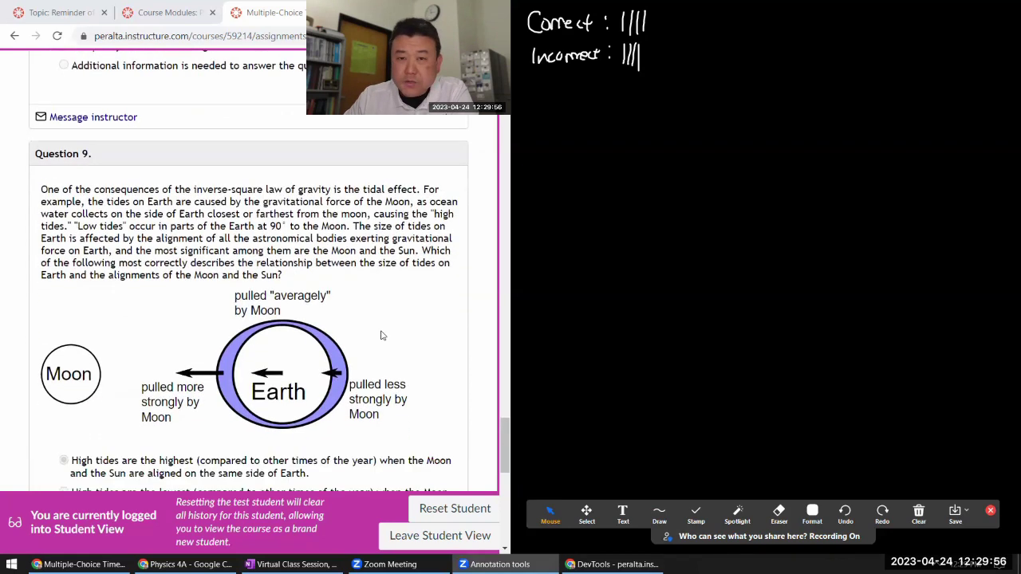
pyautogui.scroll(-2, 381, 337)
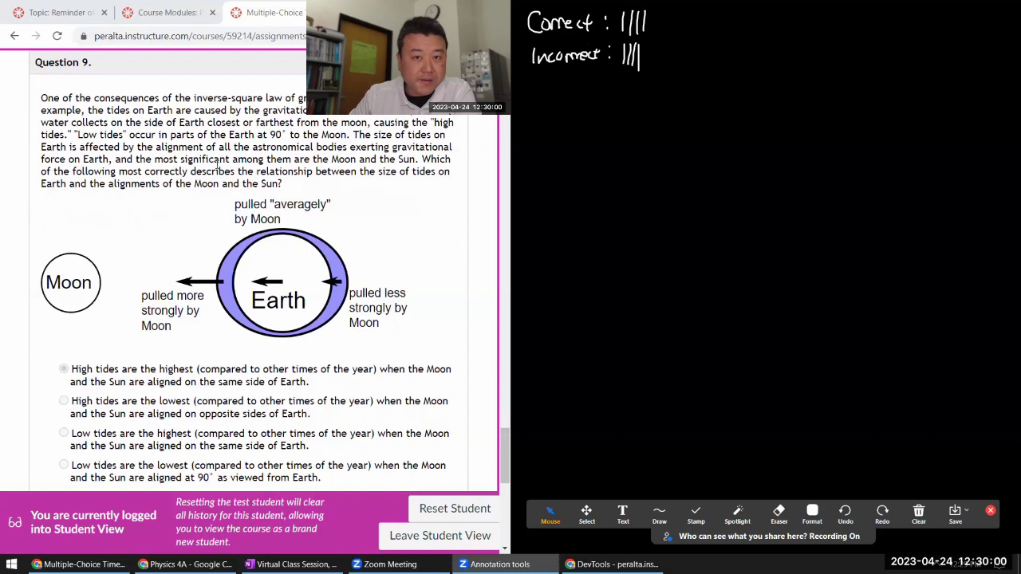
pyautogui.scroll(-2, 185, 202)
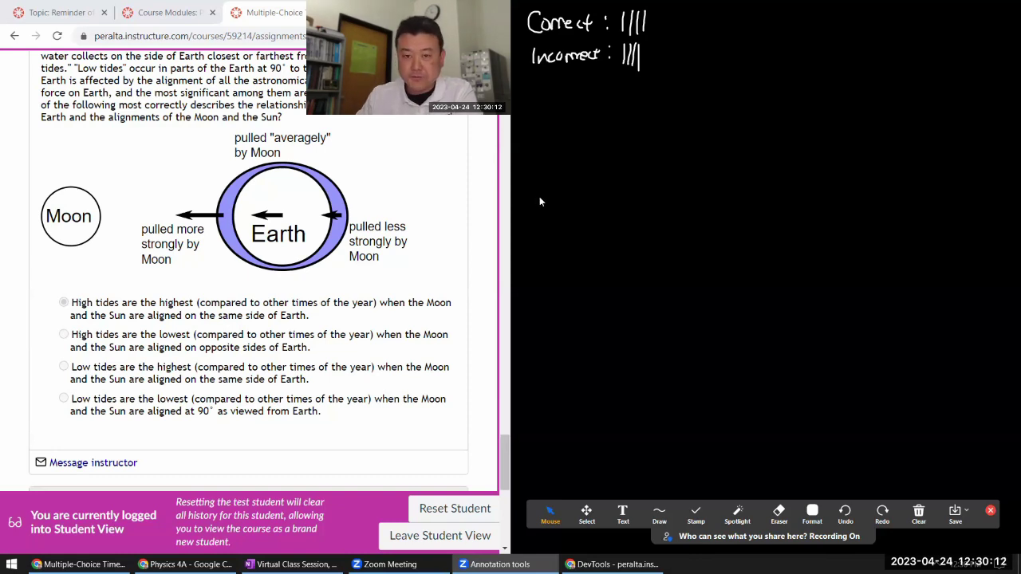
pyautogui.click(659, 514)
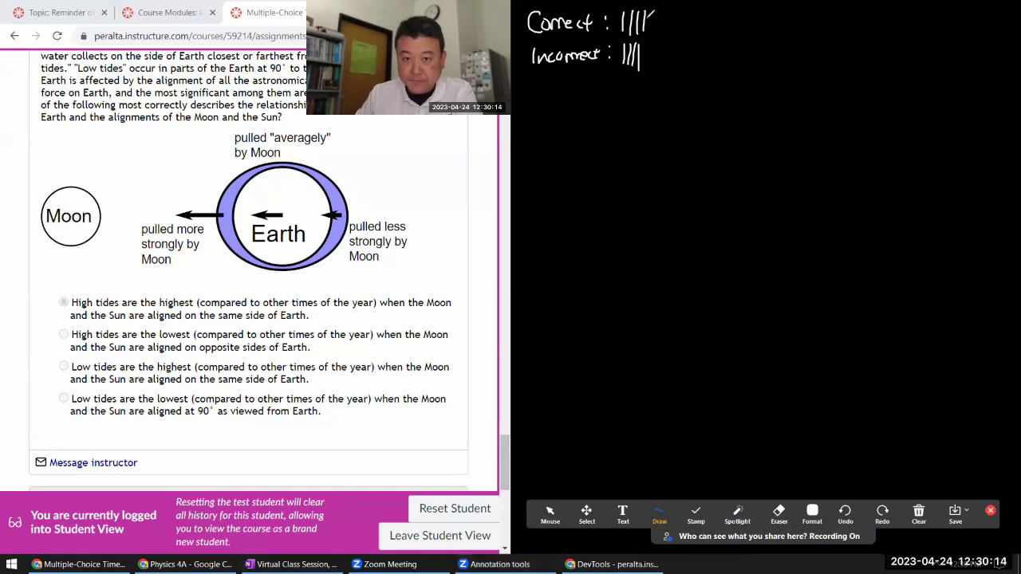
pyautogui.moveTo(645, 33)
pyautogui.mouseDown()
pyautogui.moveTo(649, 8)
pyautogui.moveTo(656, 18)
pyautogui.mouseUp()
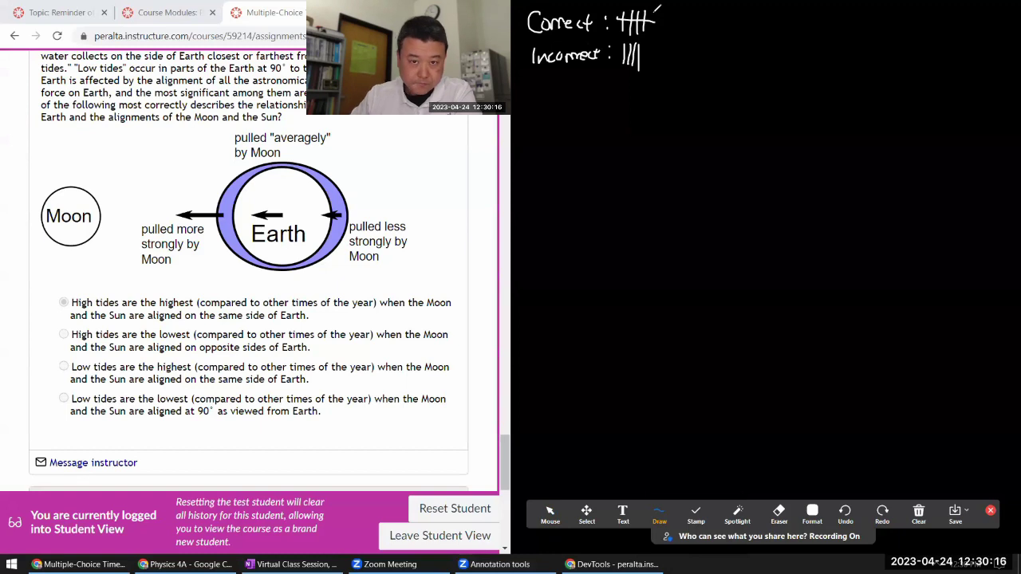
pyautogui.click(549, 515)
# Review Question 10 on the inverse square law and add a sixth tally mark beside "Correct"
pyautogui.scroll(-3, 415, 402)
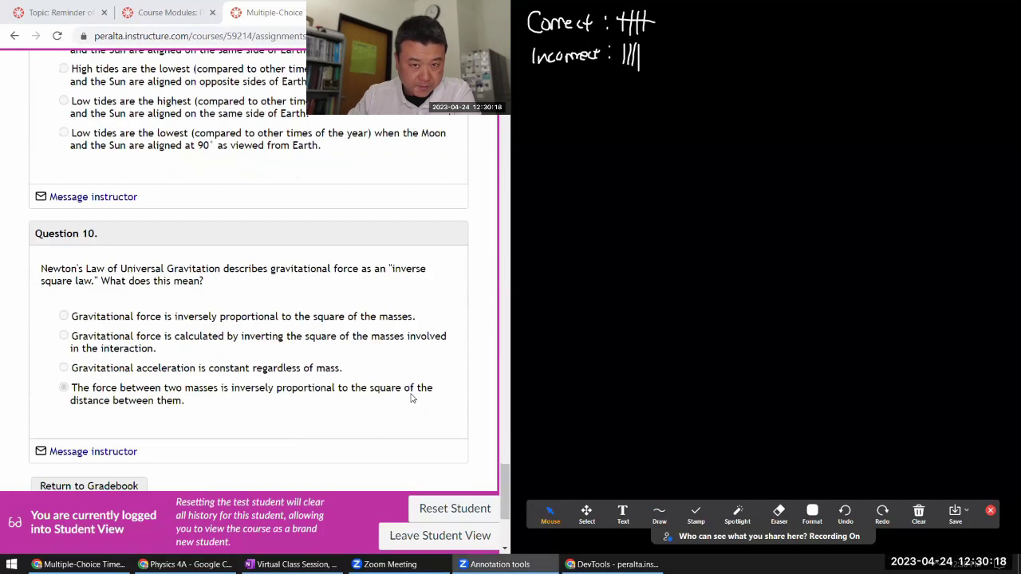
pyautogui.scroll(-1, 412, 398)
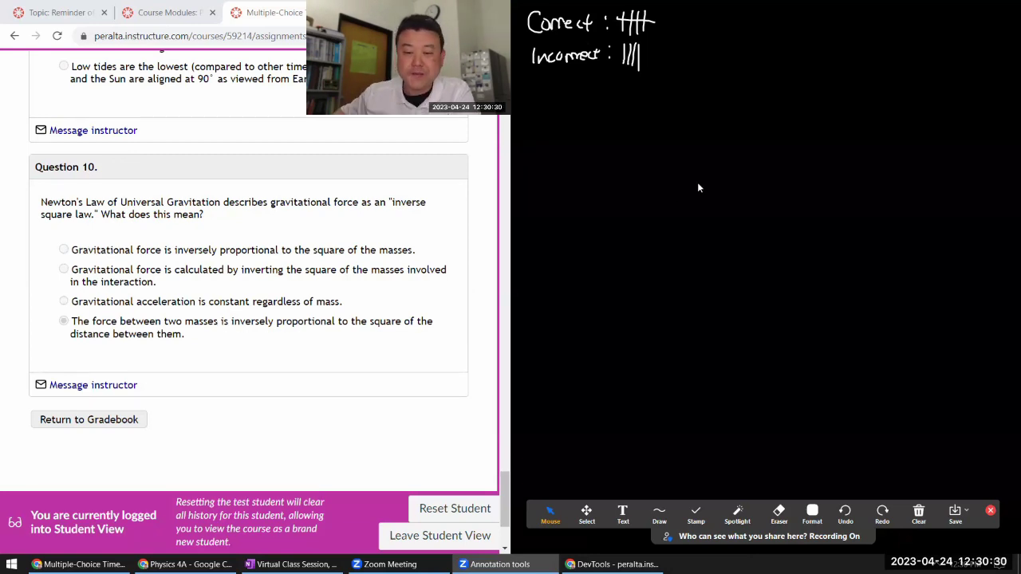
pyautogui.click(659, 514)
pyautogui.click(654, 508)
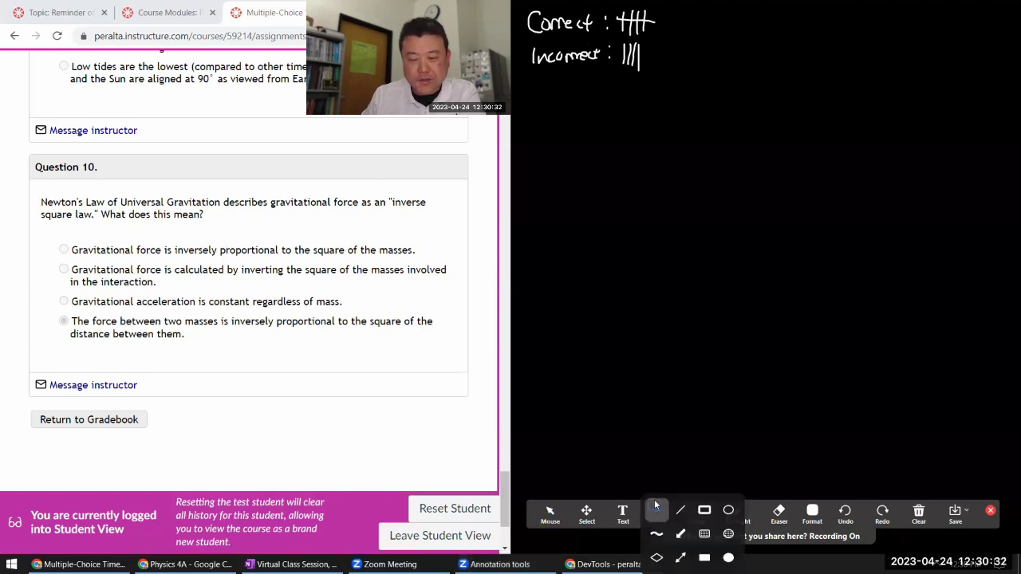
pyautogui.moveTo(667, 12); pyautogui.dragTo(663, 30)
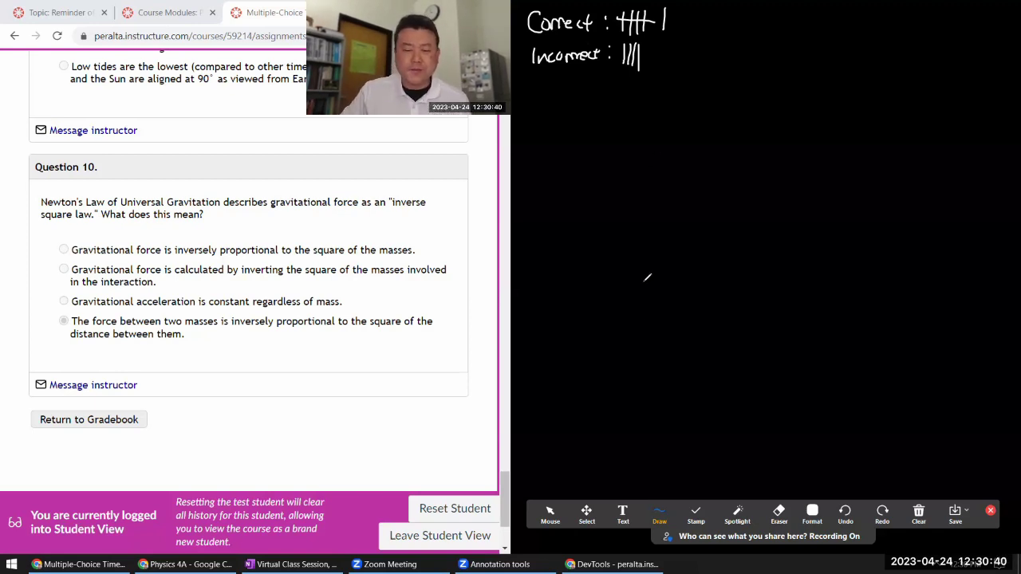
pyautogui.click(551, 517)
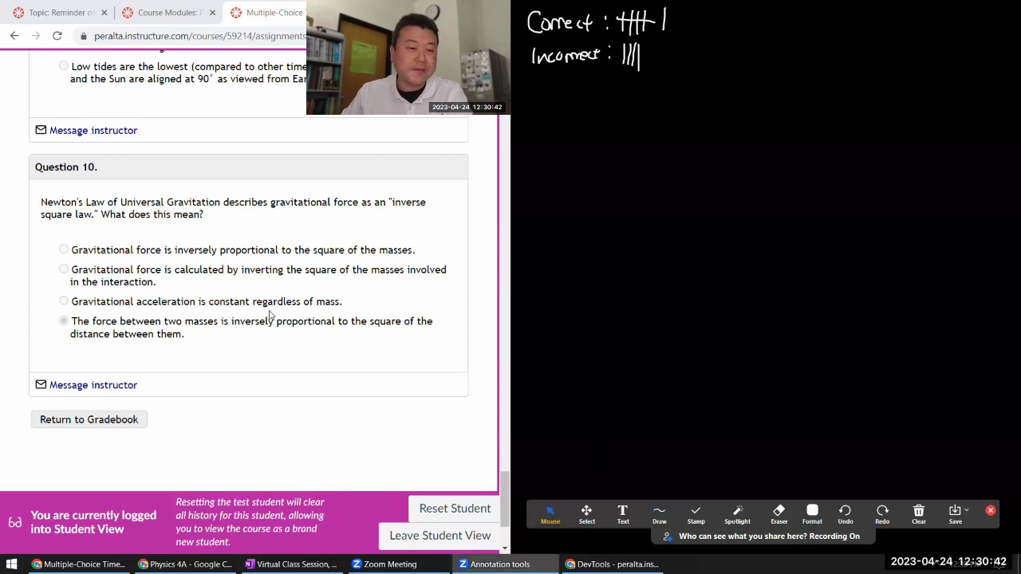
# Look back over the answered questions from Question 10 up to the attempt details above Question 1
pyautogui.scroll(-1, 269, 315)
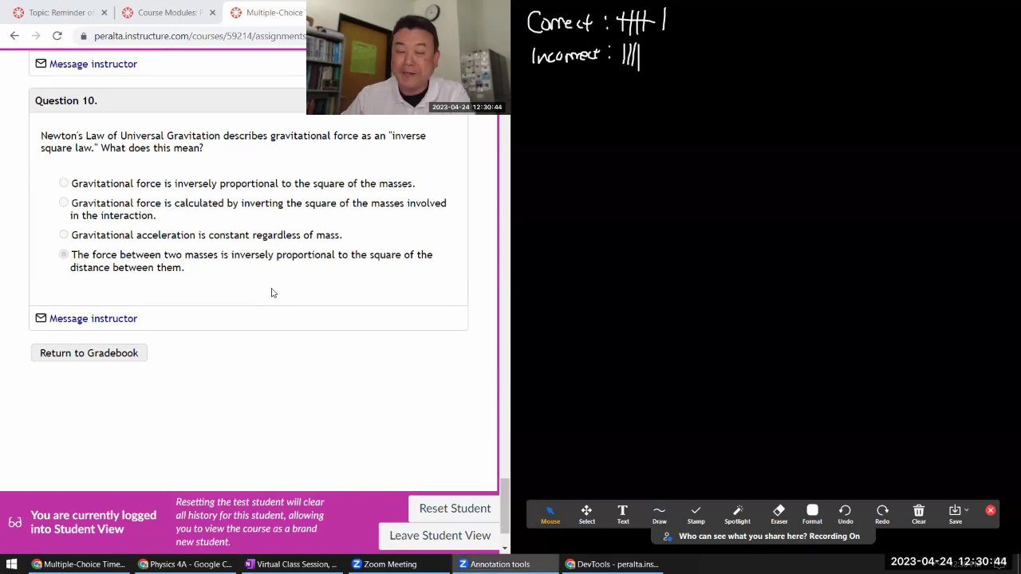
pyautogui.scroll(1, 275, 297)
pyautogui.scroll(1, 277, 292)
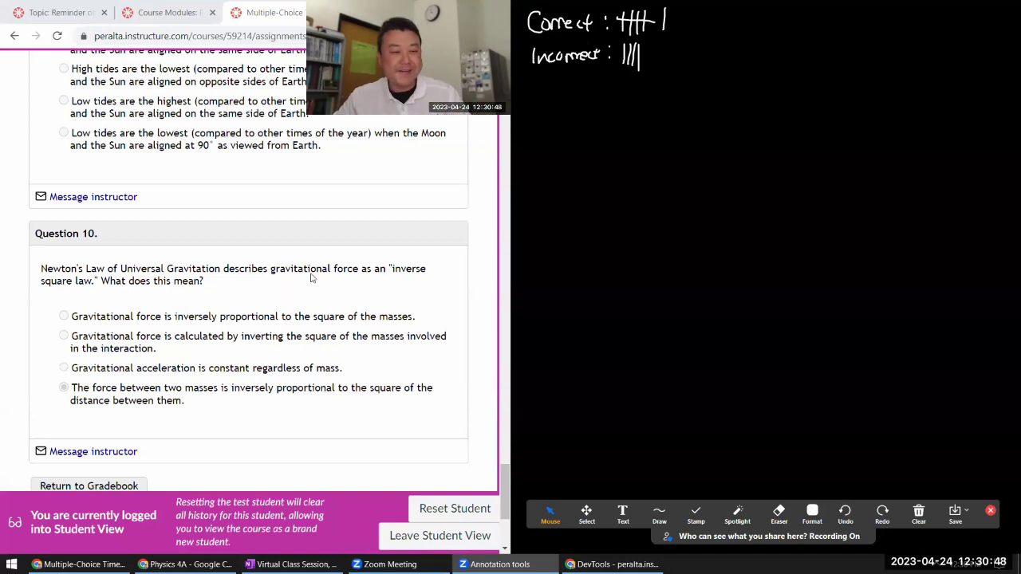
pyautogui.scroll(7, 311, 278)
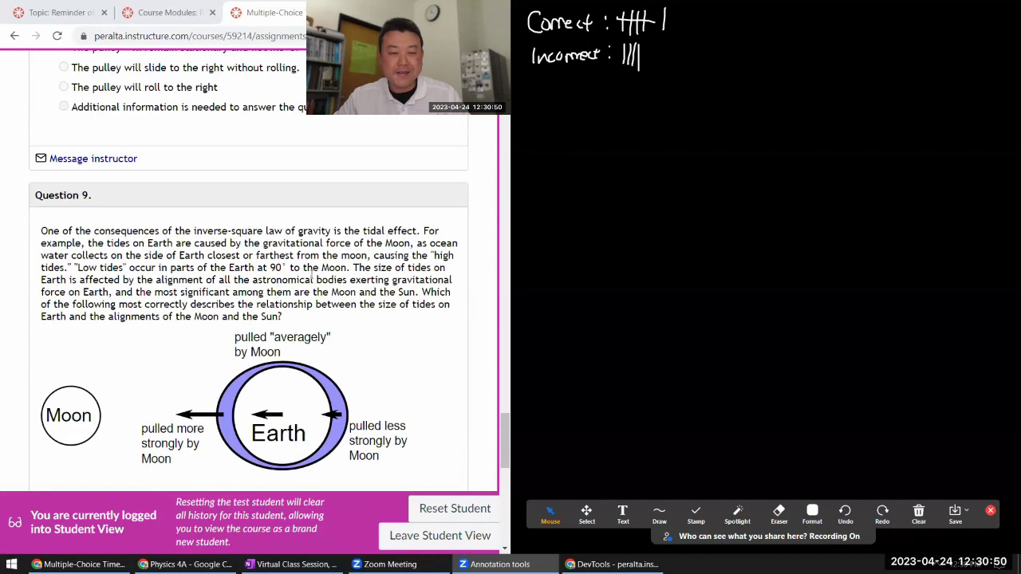
pyautogui.scroll(8, 311, 274)
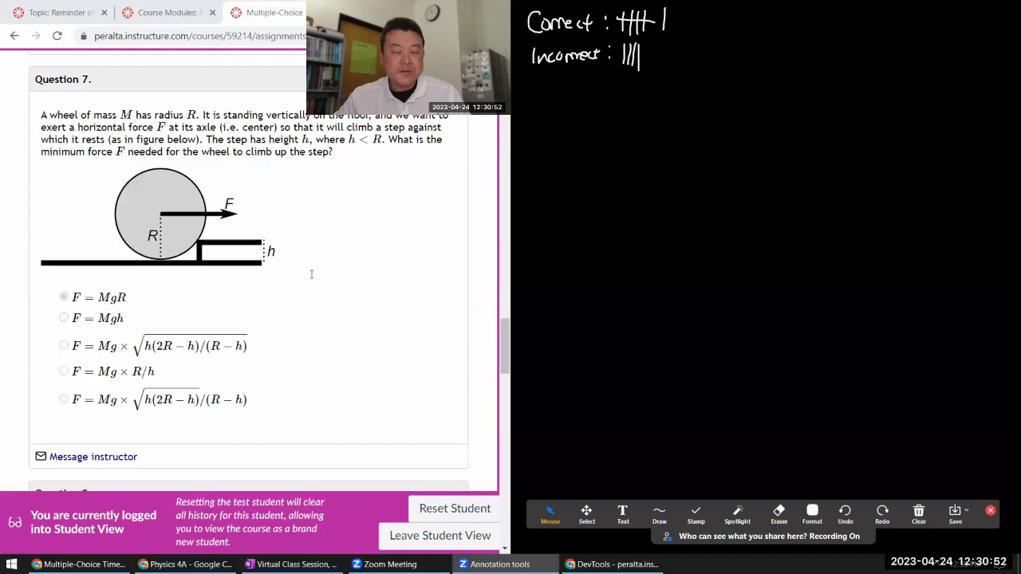
pyautogui.scroll(8, 311, 274)
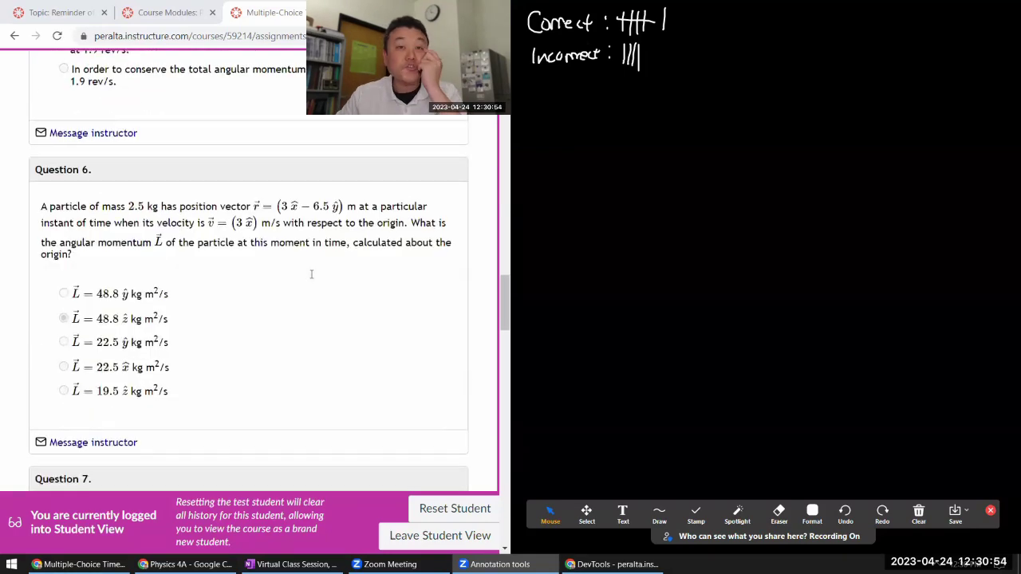
pyautogui.scroll(10, 311, 273)
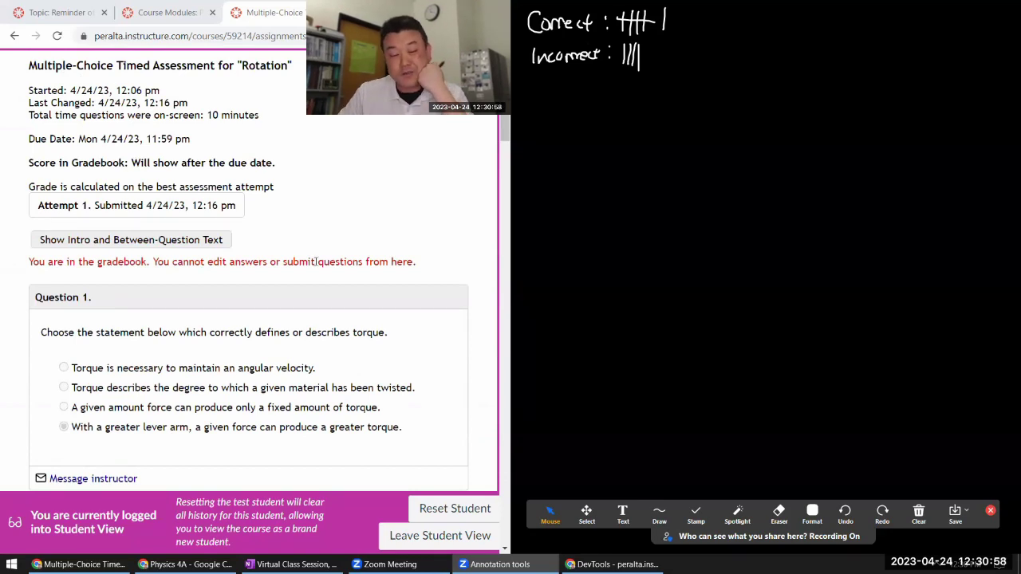
pyautogui.scroll(3, 316, 261)
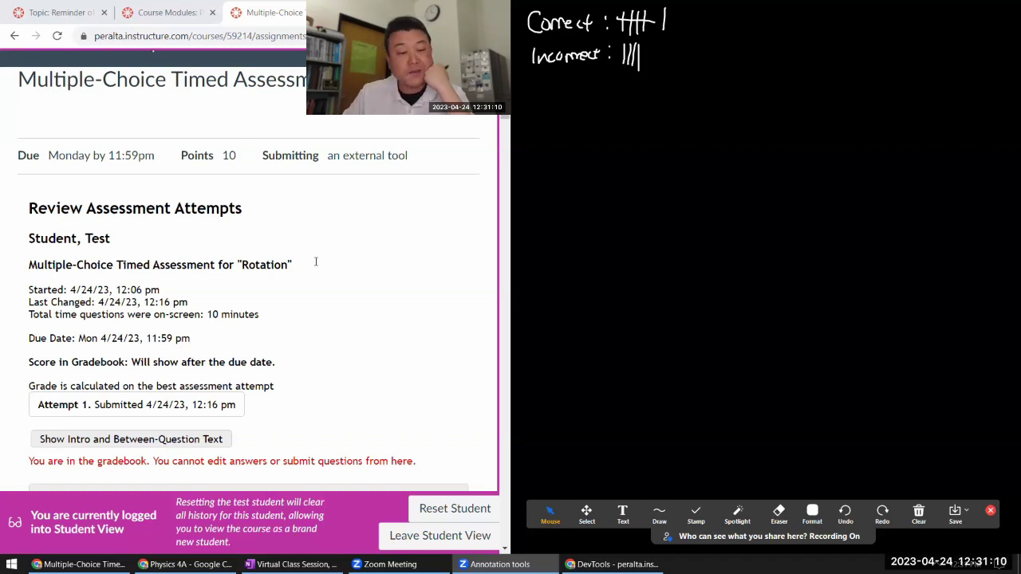
pyautogui.scroll(-1, 159, 273)
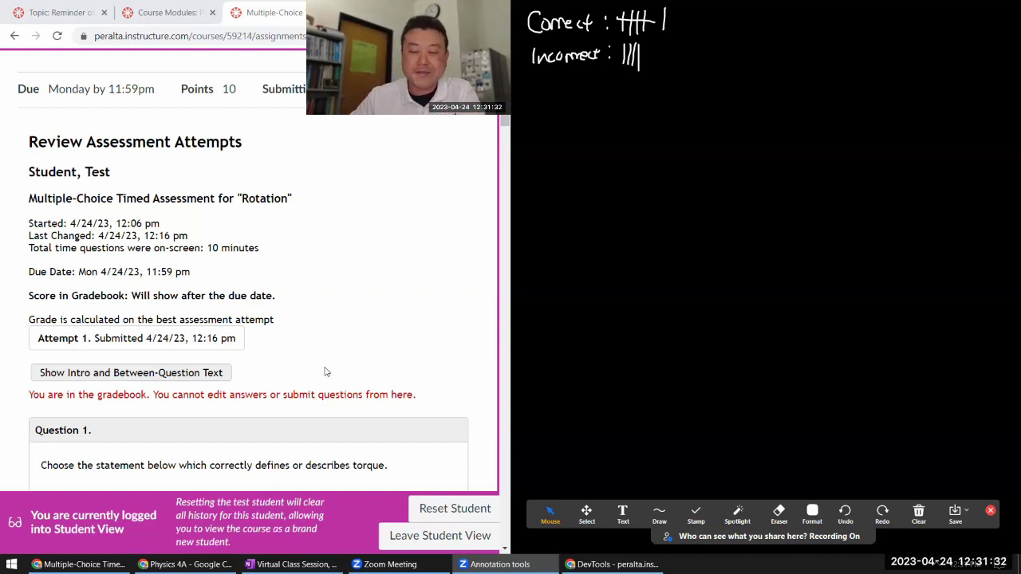
# Clear all drawings from the shared screen and close the annotation tools
pyautogui.click(915, 510)
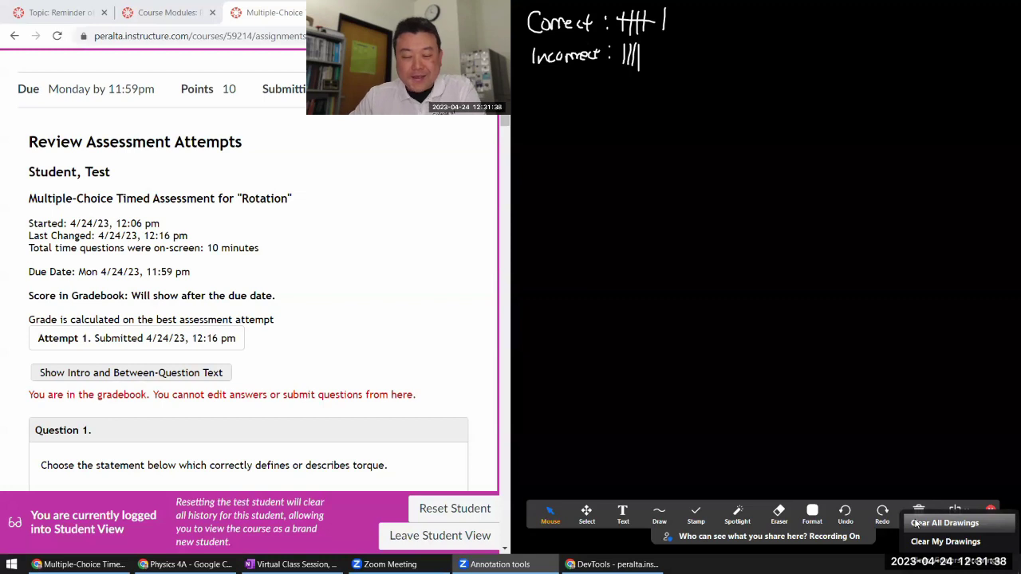
pyautogui.click(944, 522)
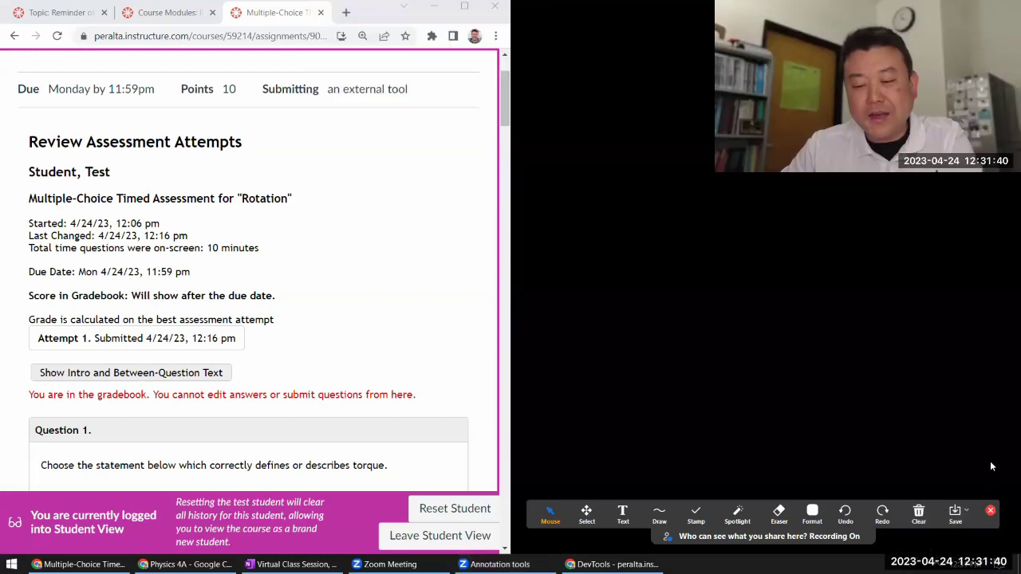
pyautogui.click(990, 509)
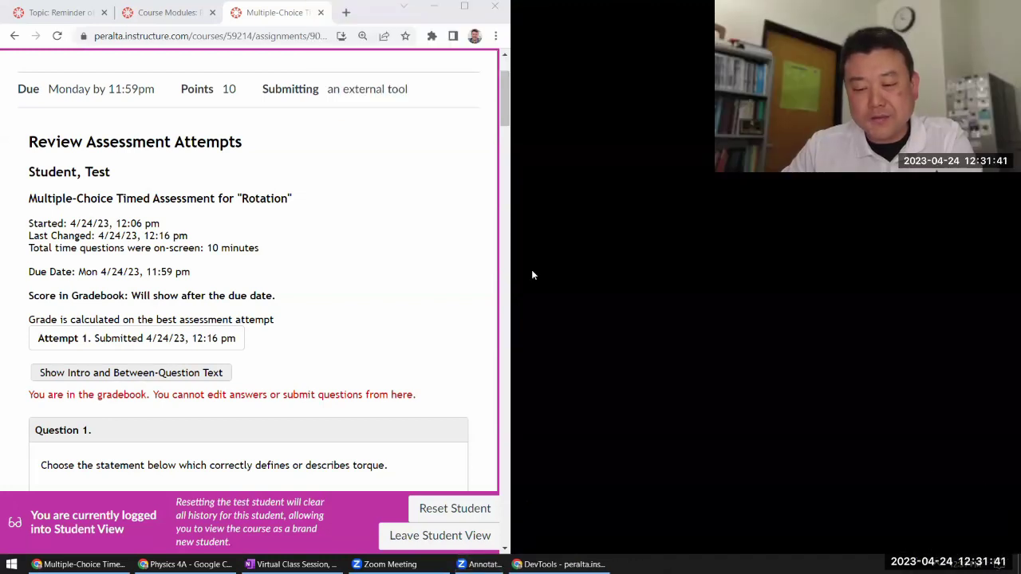
# Maximize the browser window showing the "Rotation" assessment attempt
pyautogui.click(464, 11)
pyautogui.click(464, 11)
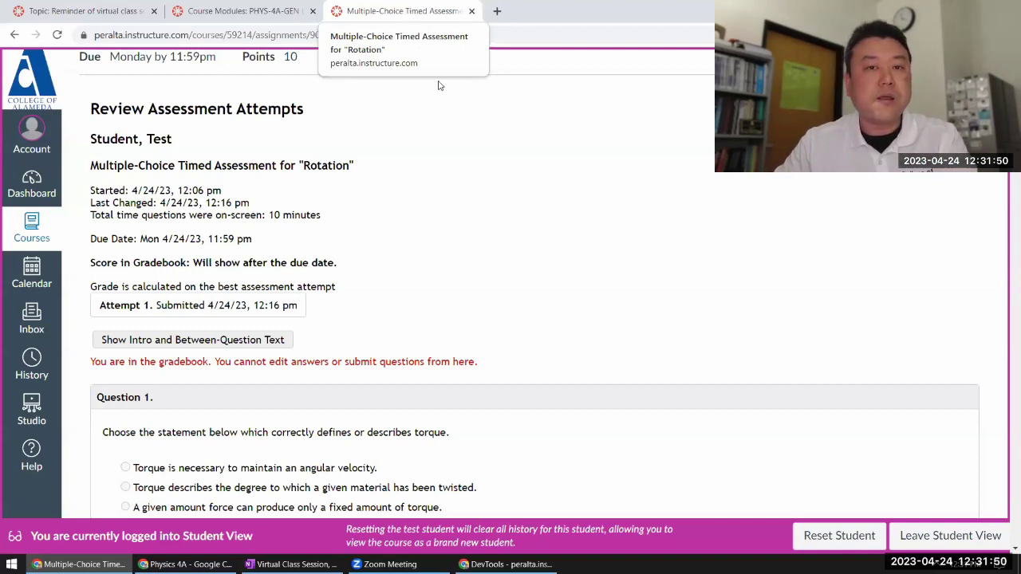
pyautogui.scroll(-1, 425, 95)
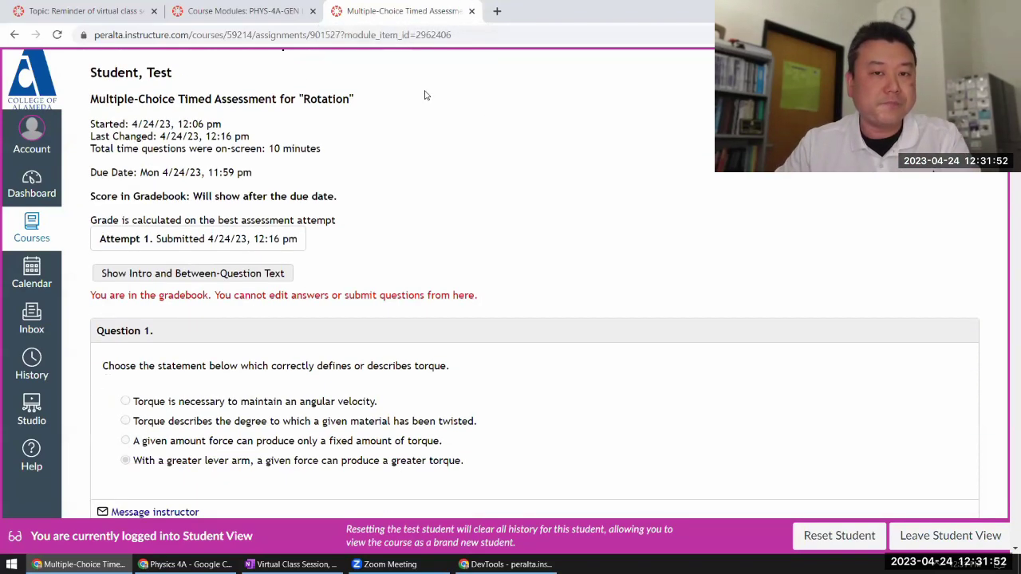
pyautogui.scroll(1, 425, 95)
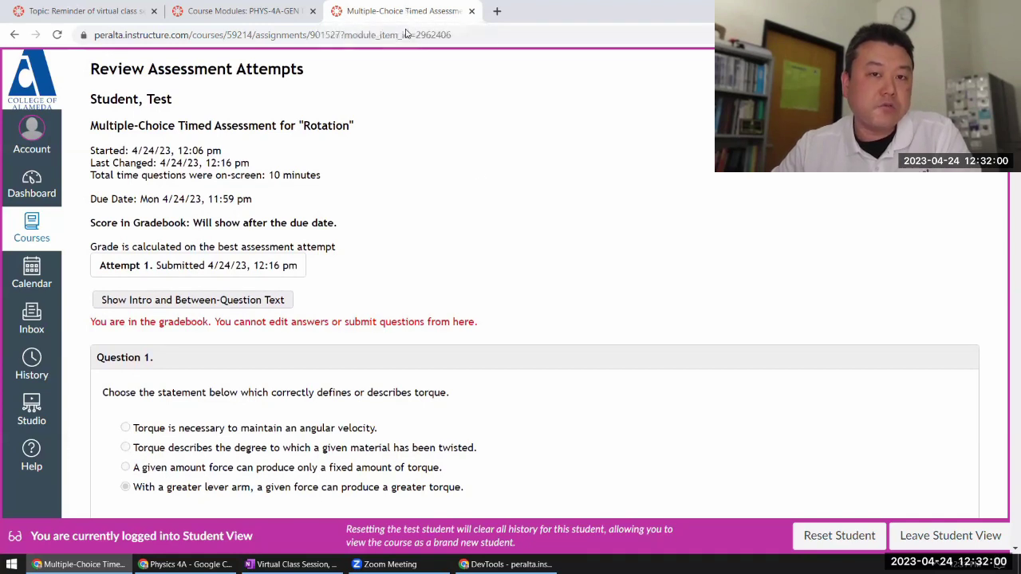
# Close the multiple-choice assessment page and open the Freeform Timed Assessment for "Rotation" from the Week 12 module
pyautogui.hotkey('ctrl', 'w')
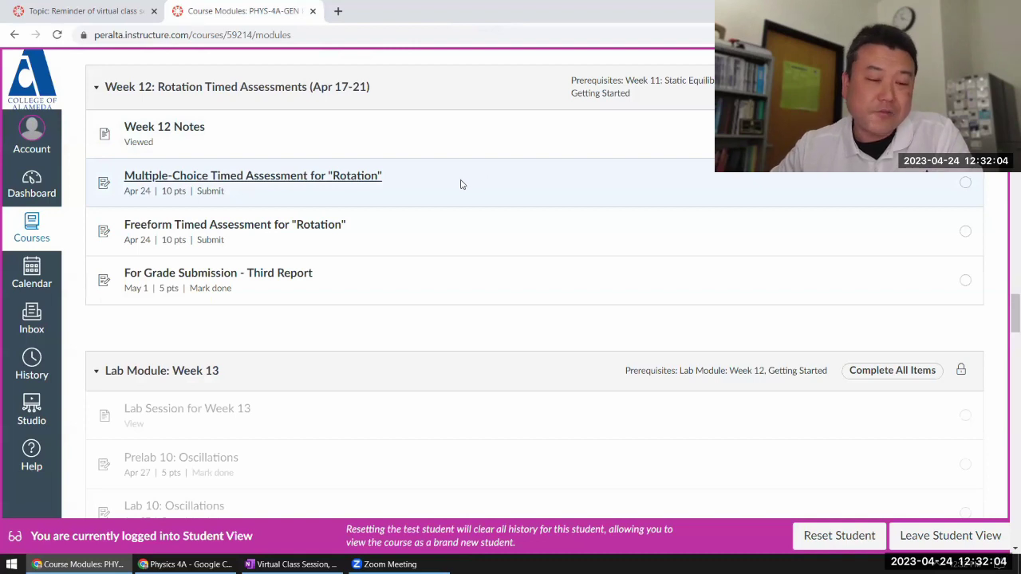
pyautogui.click(303, 226)
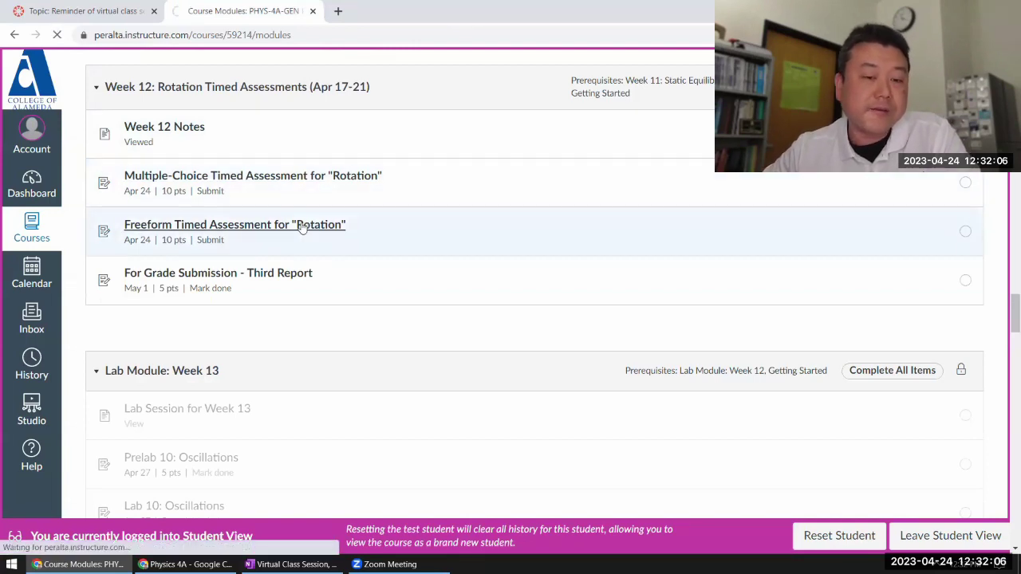